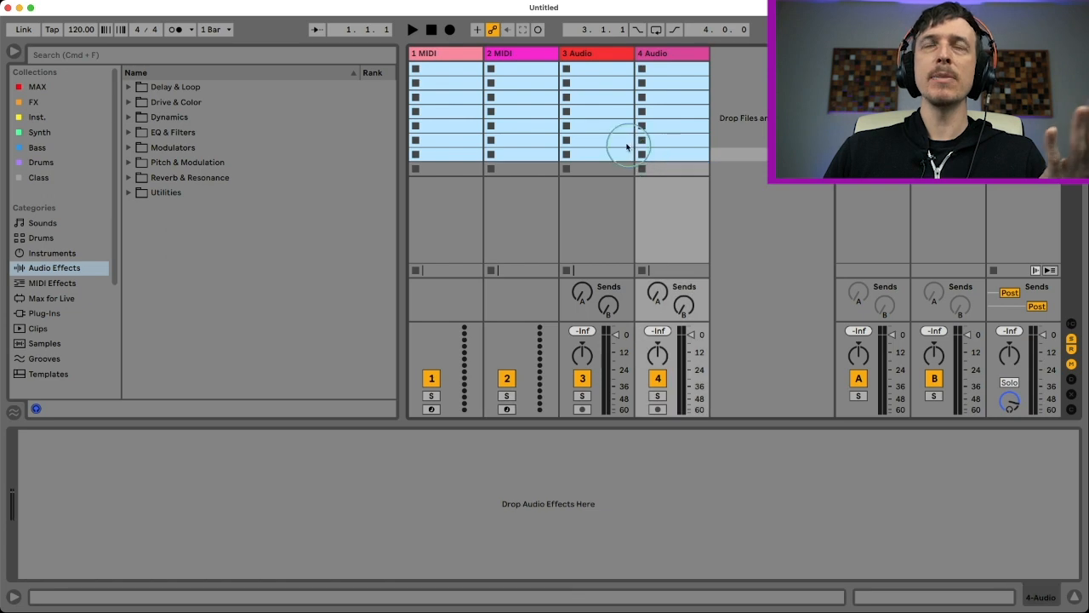
Step: Examine the Arrangement View by playing from bar 14 and selecting 16.1.1 to 23.1.1 on track 1 MIDI, returning to the Session View
left_click(618, 142)
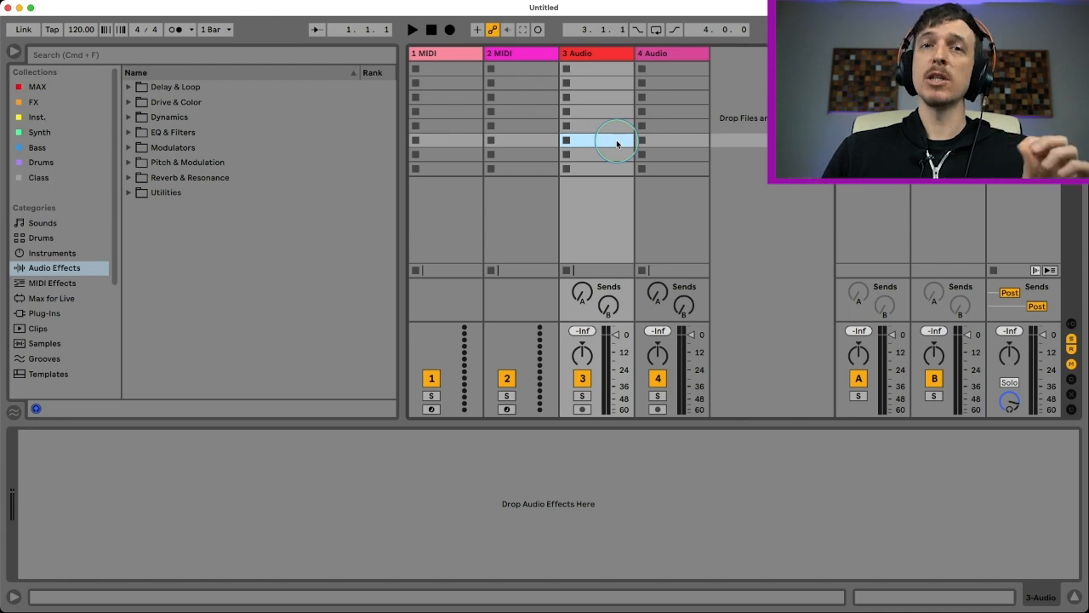
key("Tab")
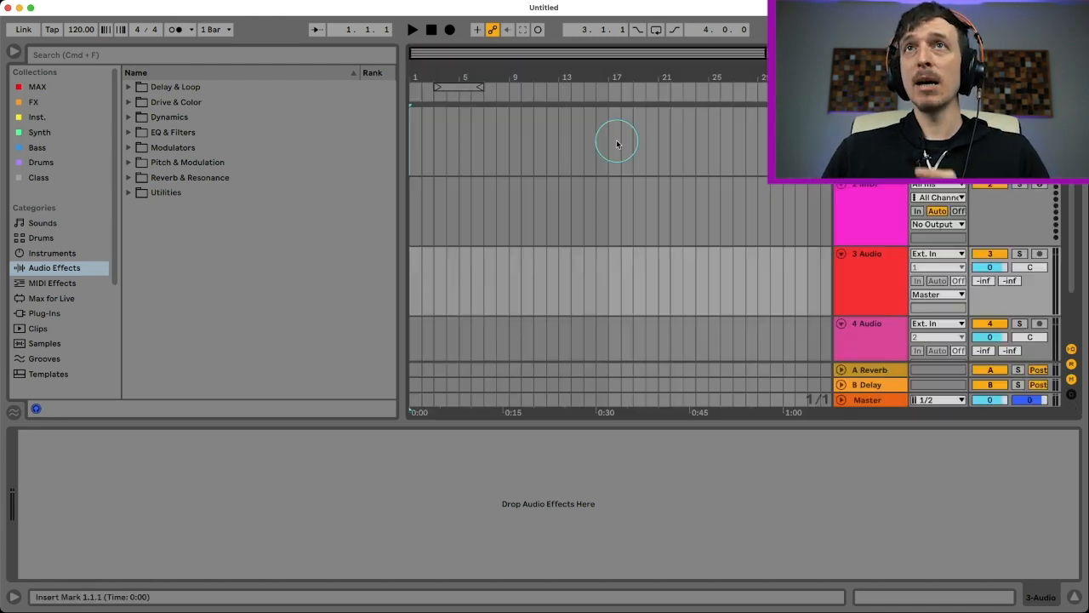
left_click(571, 140)
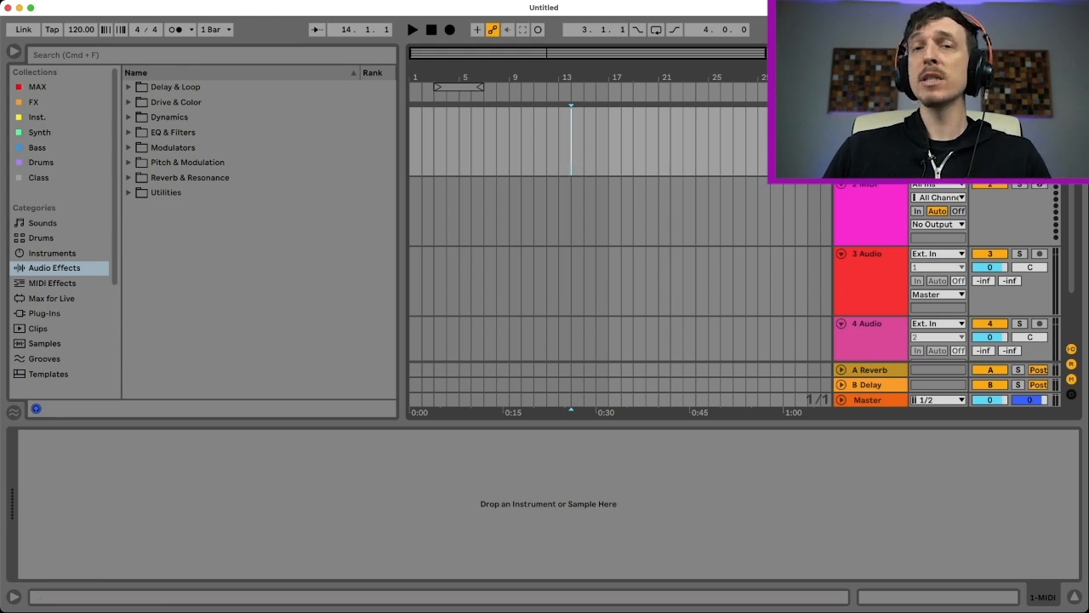
left_click(537, 149)
key("space")
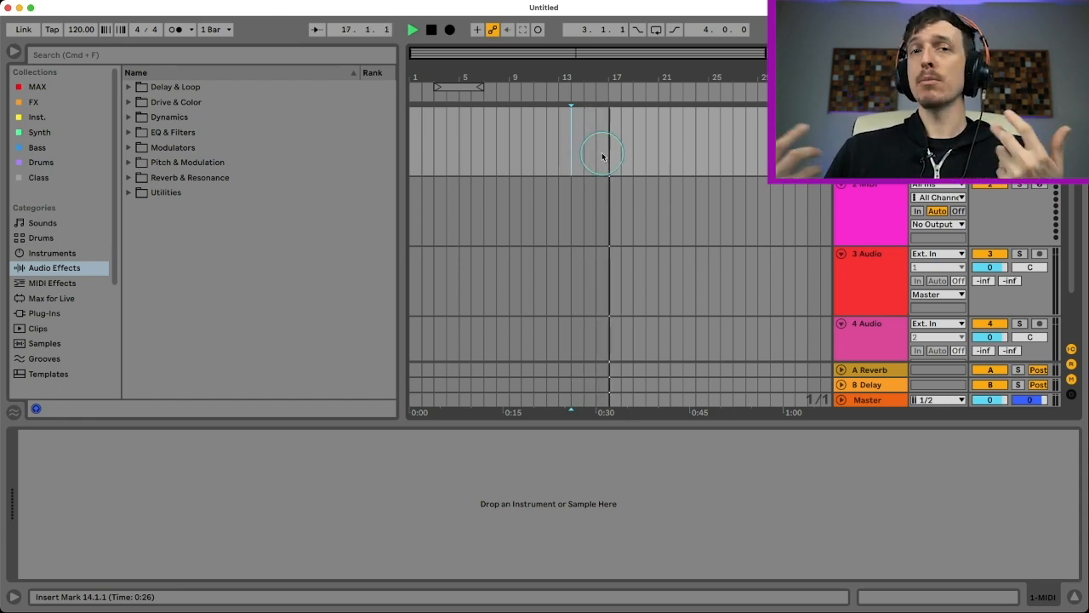
key("space")
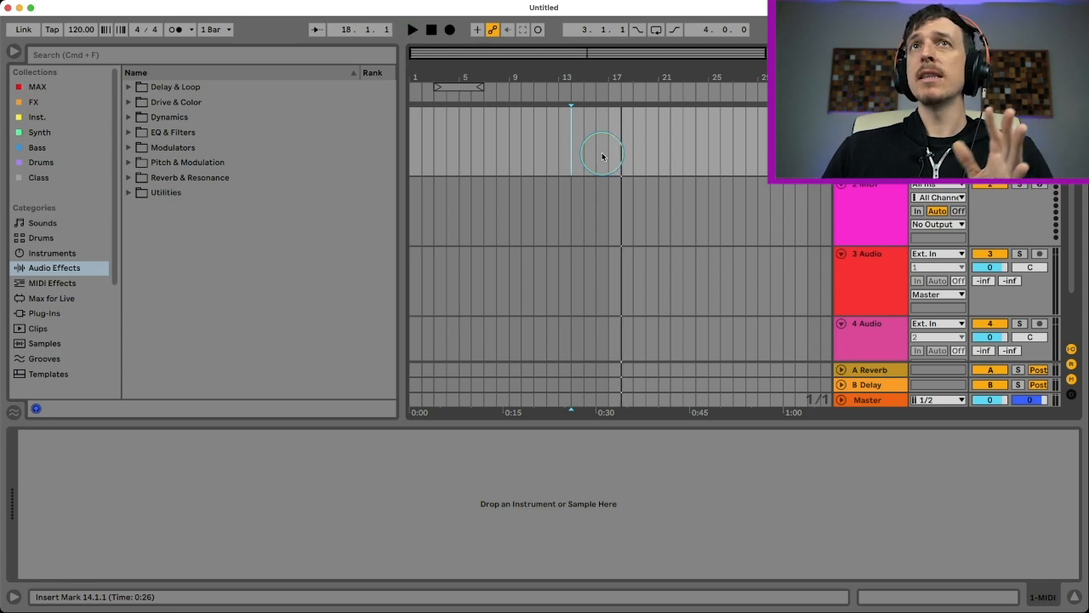
left_click_drag(601, 154, 683, 162)
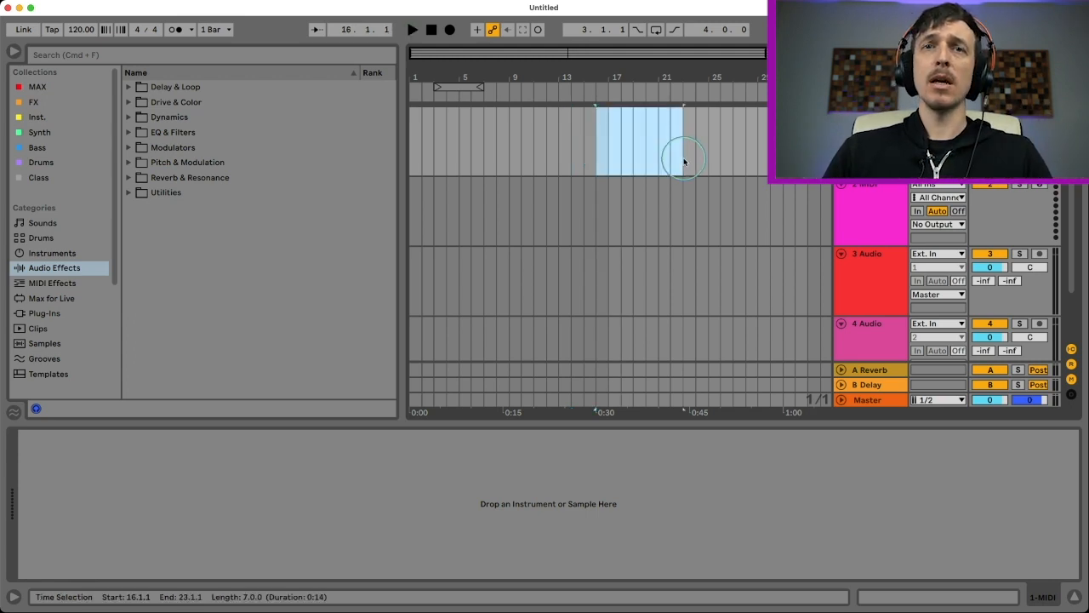
key("Tab")
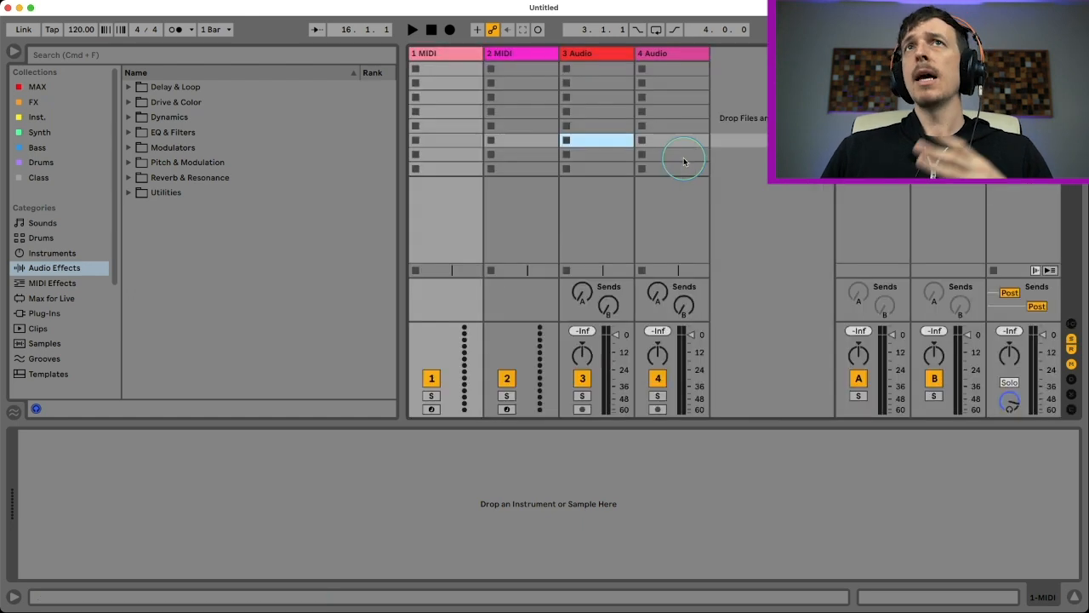
Step: Delete both MIDI tracks from the set, keeping only the two audio tracks
left_click(507, 100)
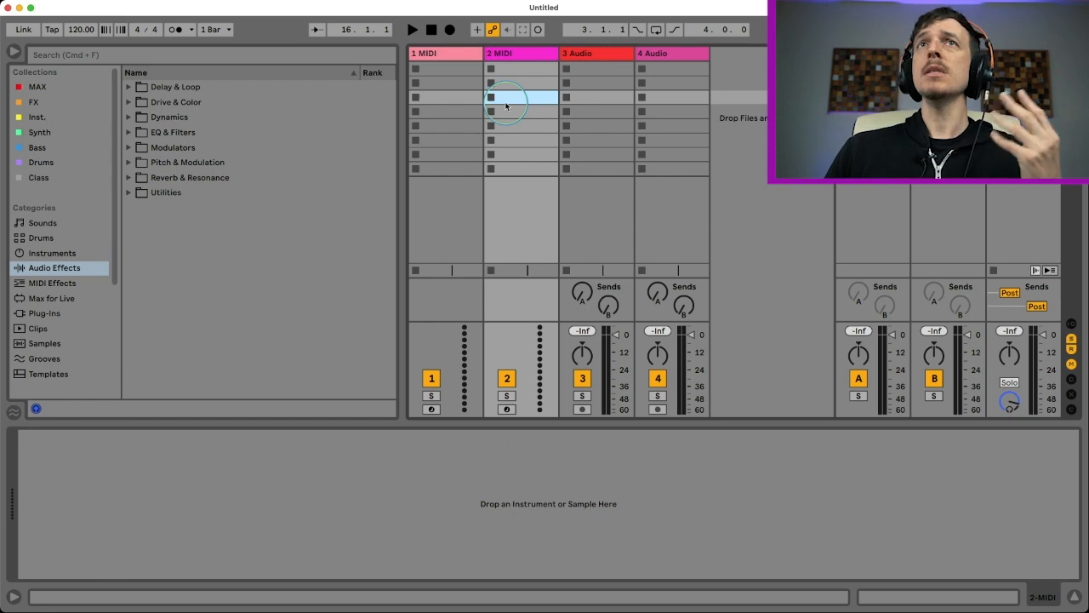
left_click(466, 56)
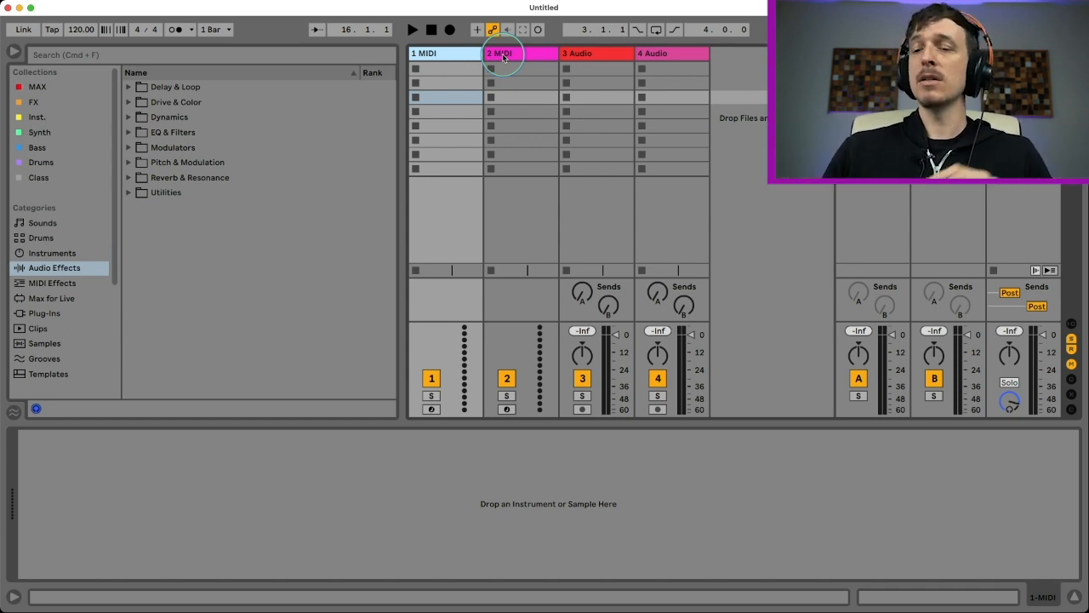
key("Delete")
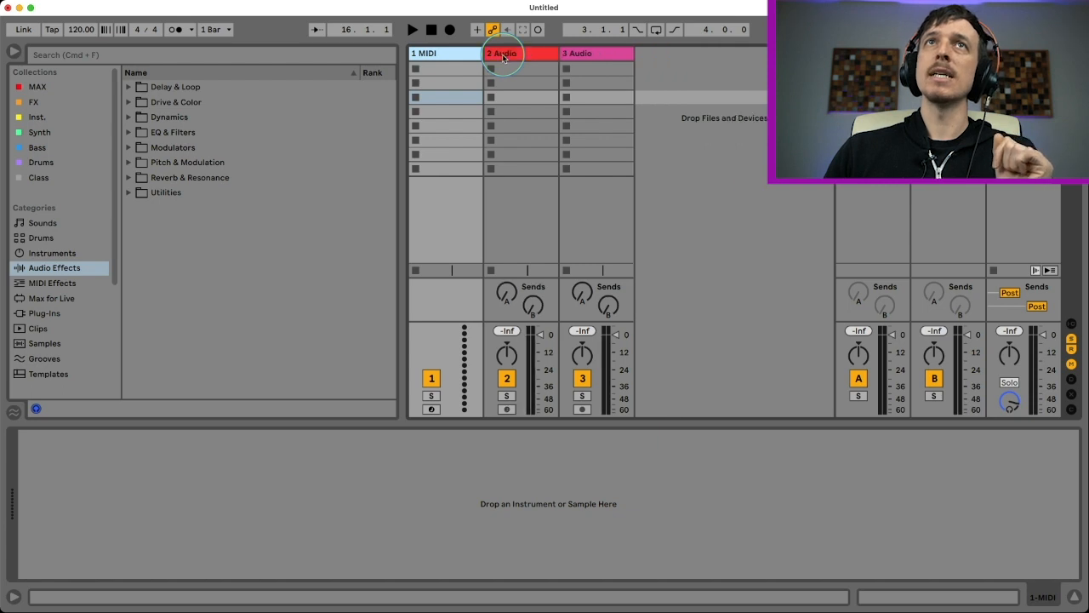
key("Delete")
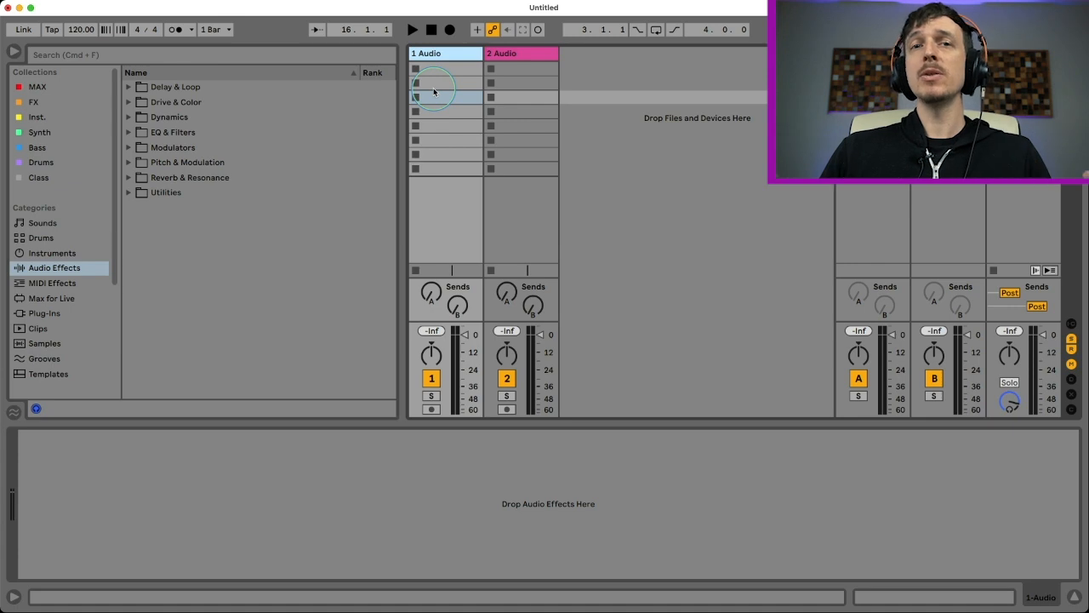
Step: Browse the installed Packs and the list of available packs offered for download
left_click(97, 265)
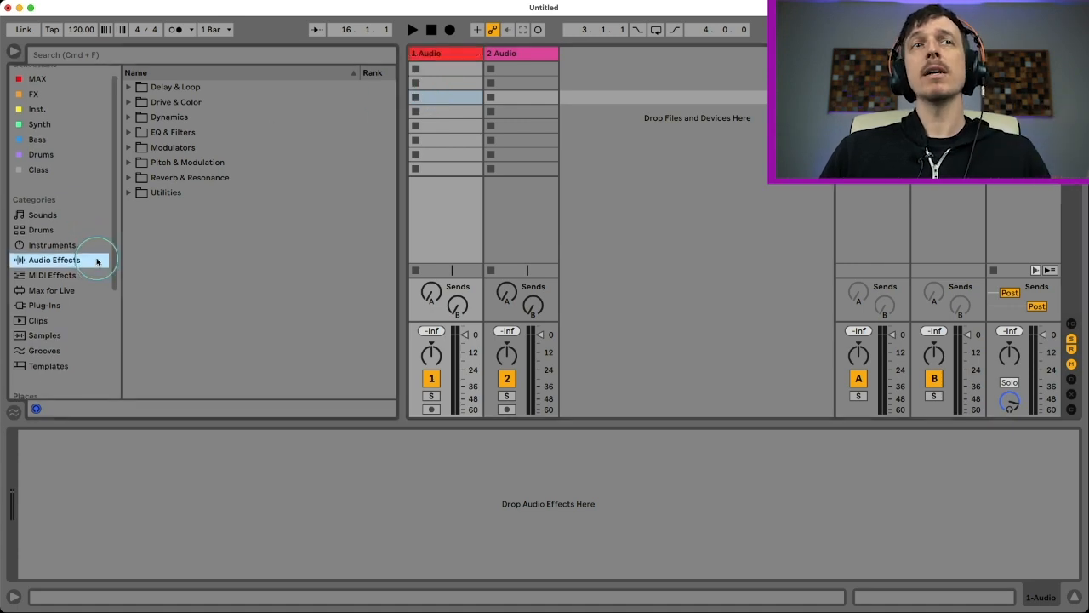
scroll(97, 261, "down", 3)
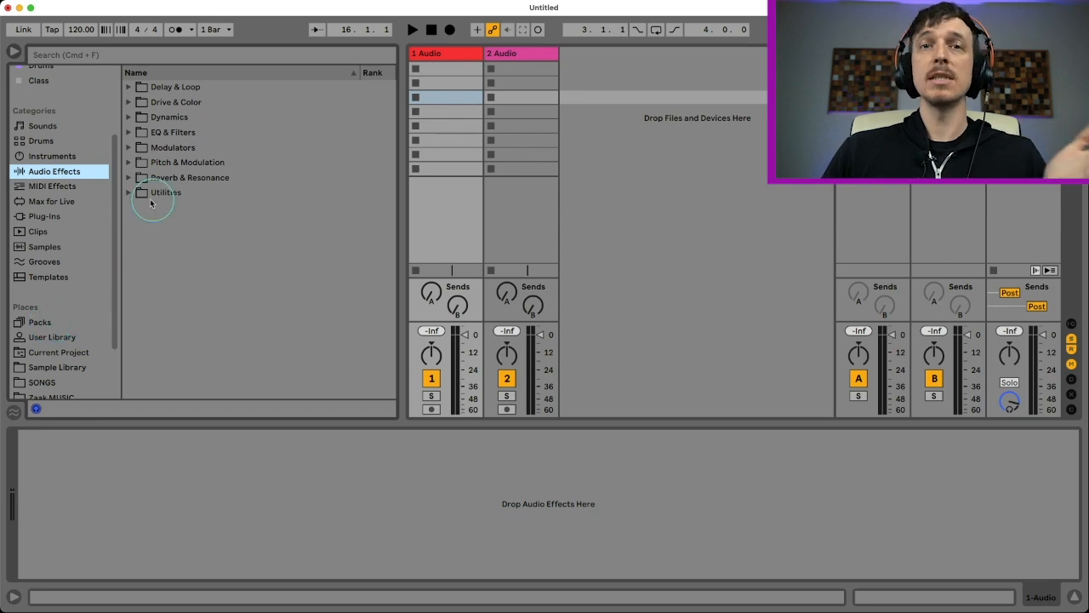
left_click(43, 324)
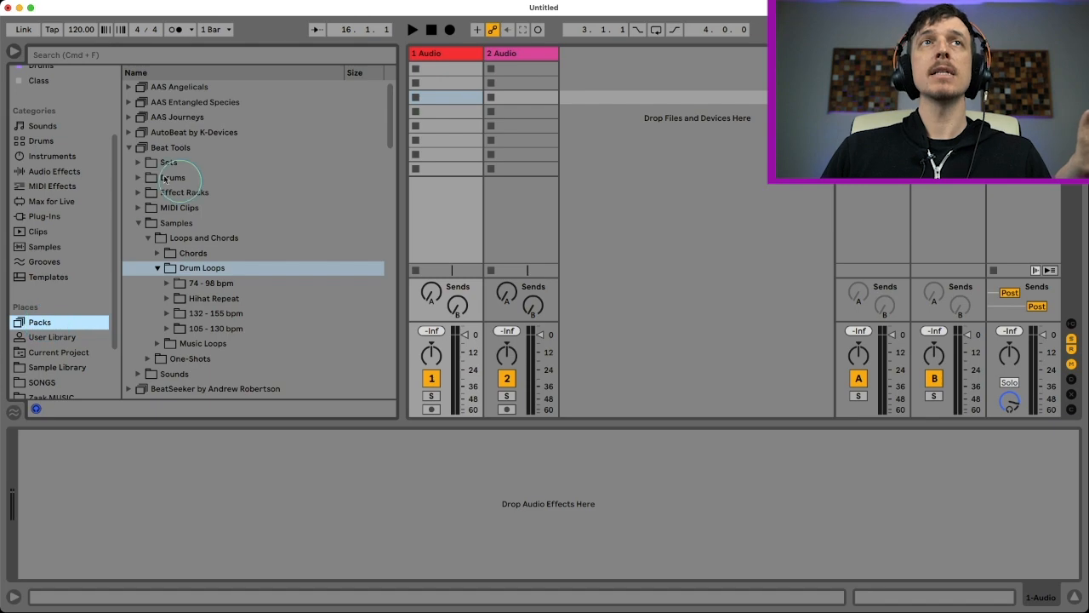
scroll(158, 176, "down", 8)
scroll(159, 176, "down", 20)
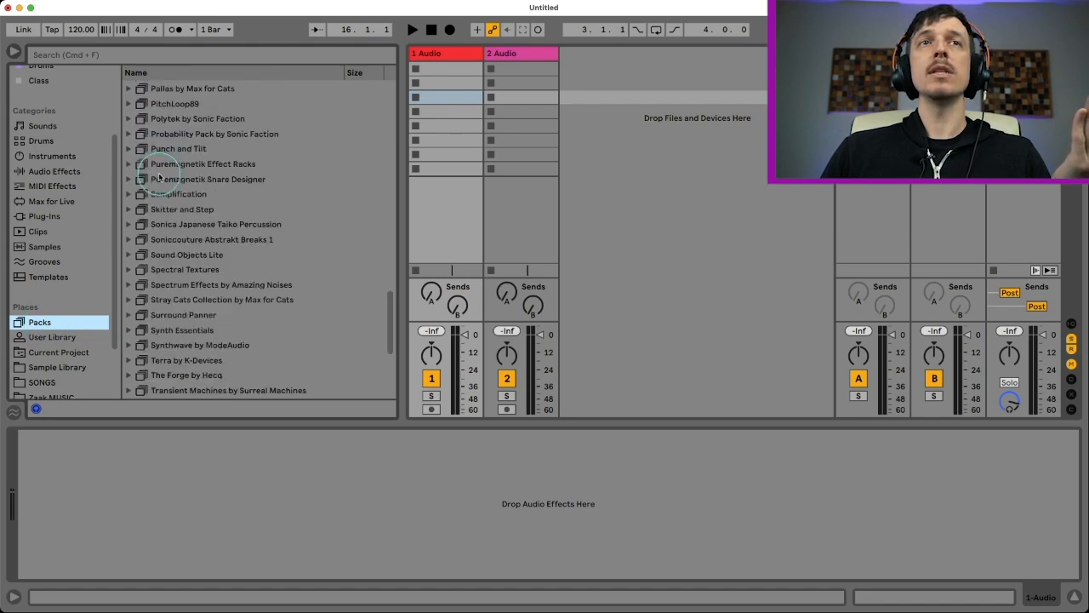
left_click(181, 375)
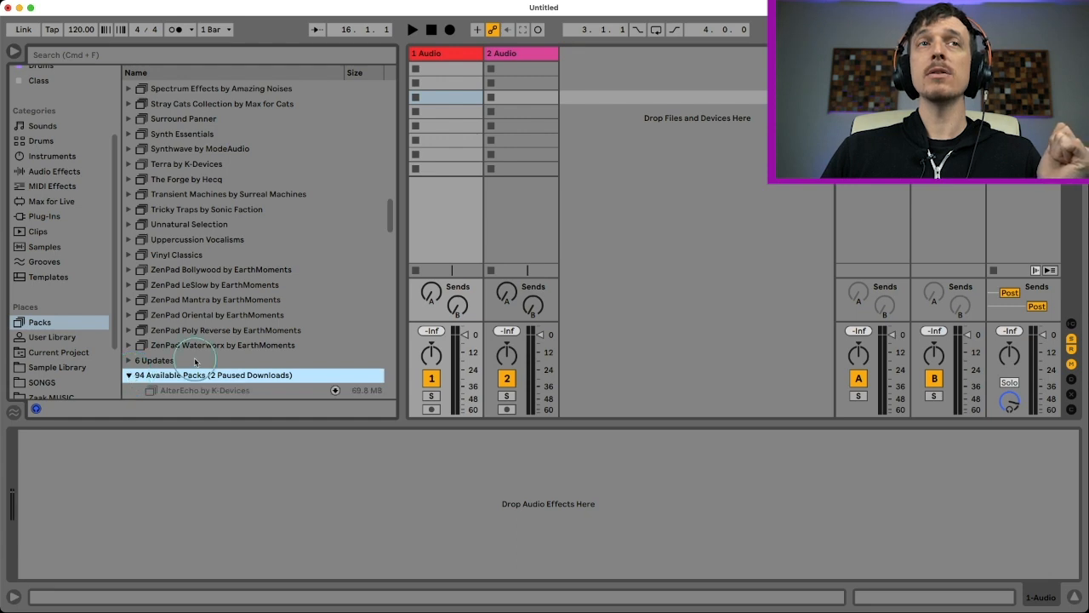
left_click(129, 375)
scroll(261, 349, "down", 1)
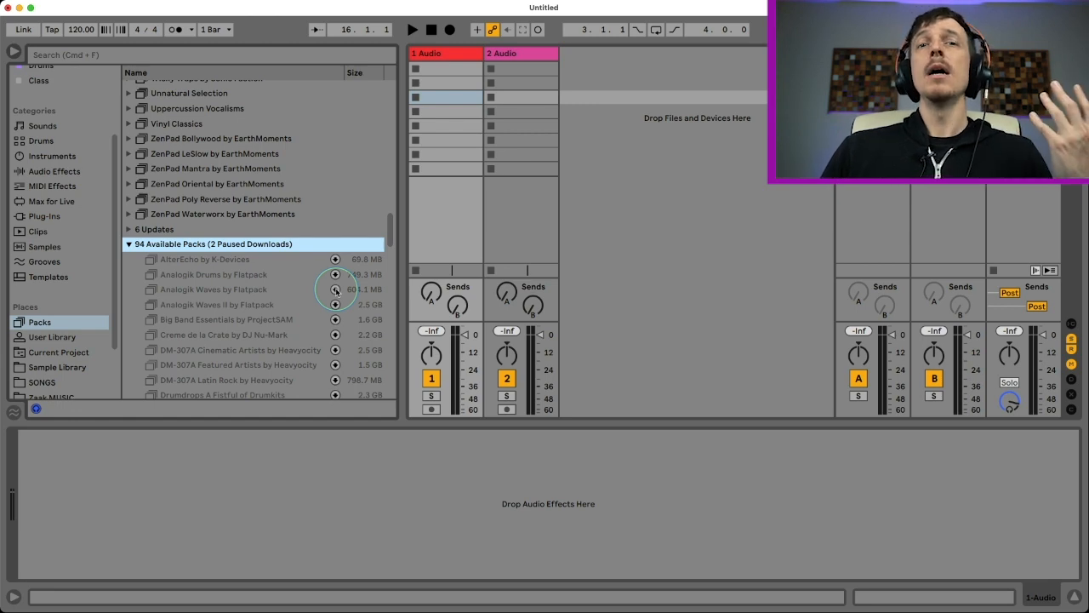
left_click(38, 321)
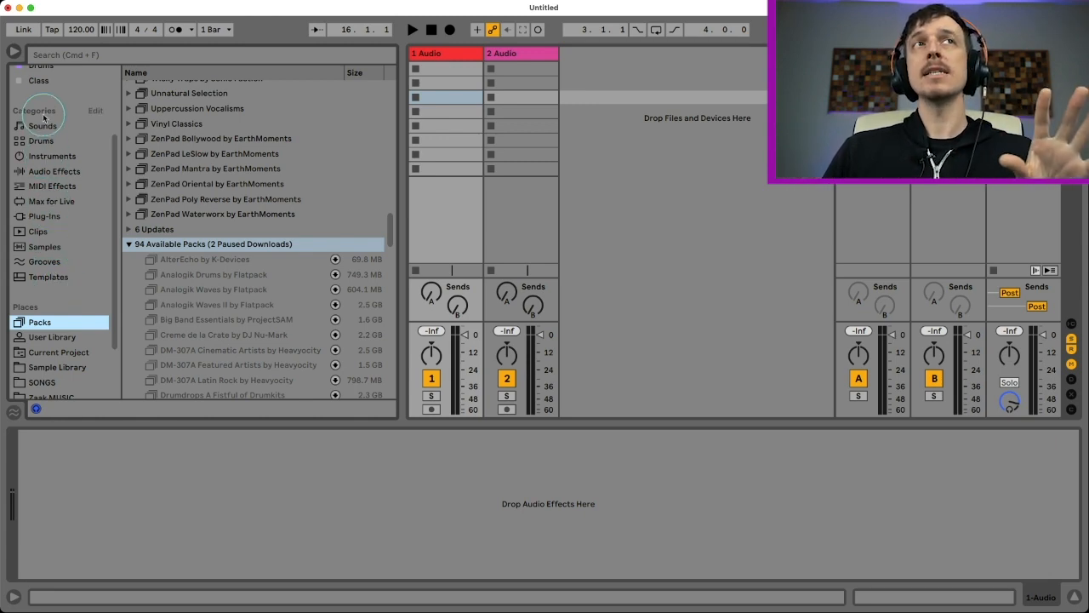
Step: Browse the Instruments and Samples categories and preview the sample "Bells Low Tone pattern Fmin 130 bpm.aif"
left_click(60, 170)
left_click(53, 157)
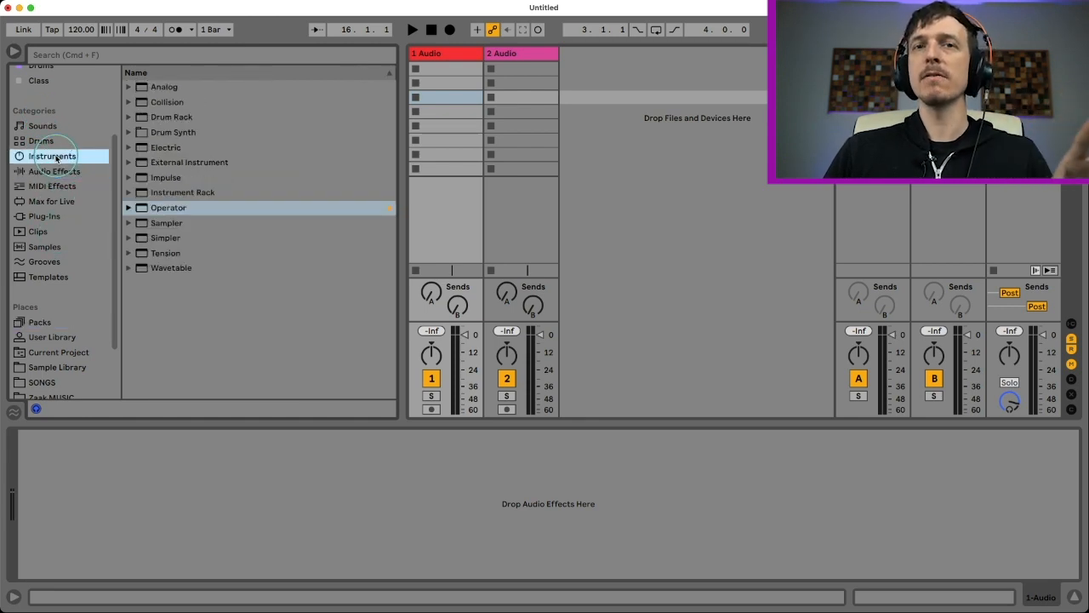
left_click(46, 247)
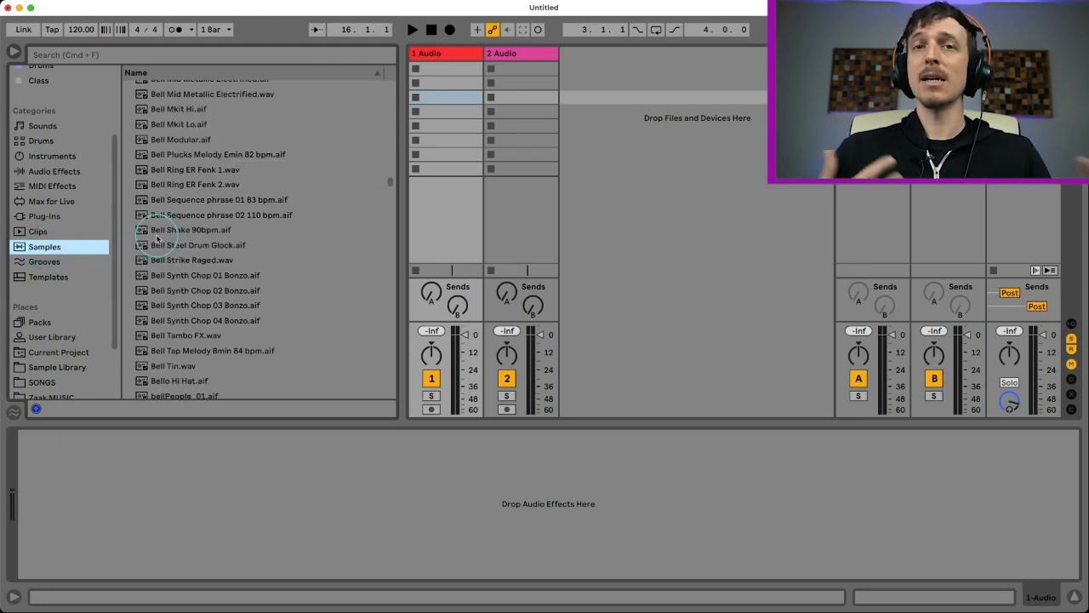
scroll(244, 219, "down", 8)
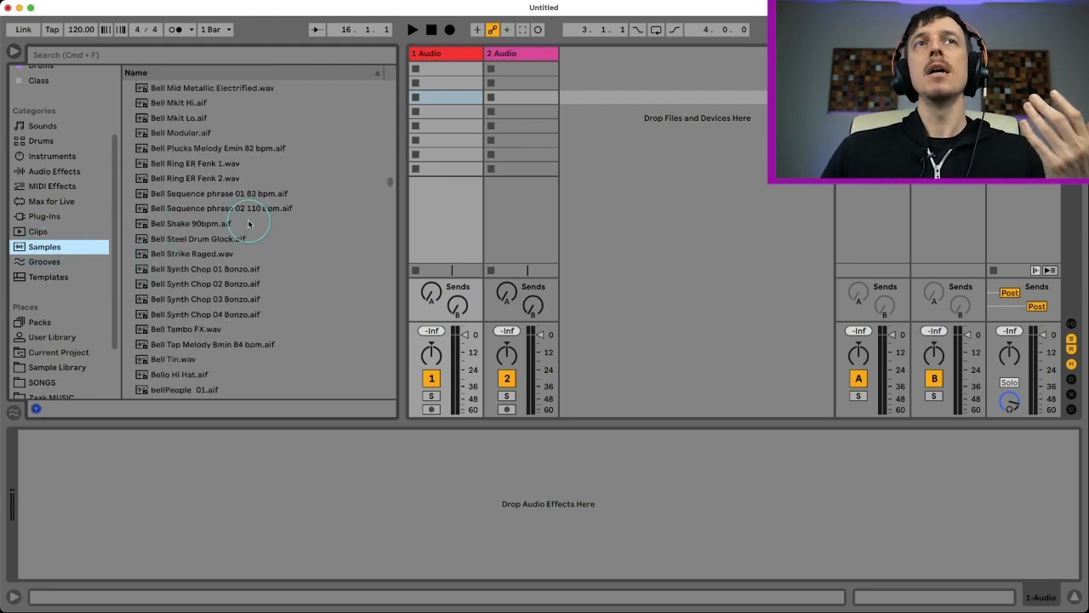
scroll(250, 224, "up", 5)
scroll(247, 223, "down", 3)
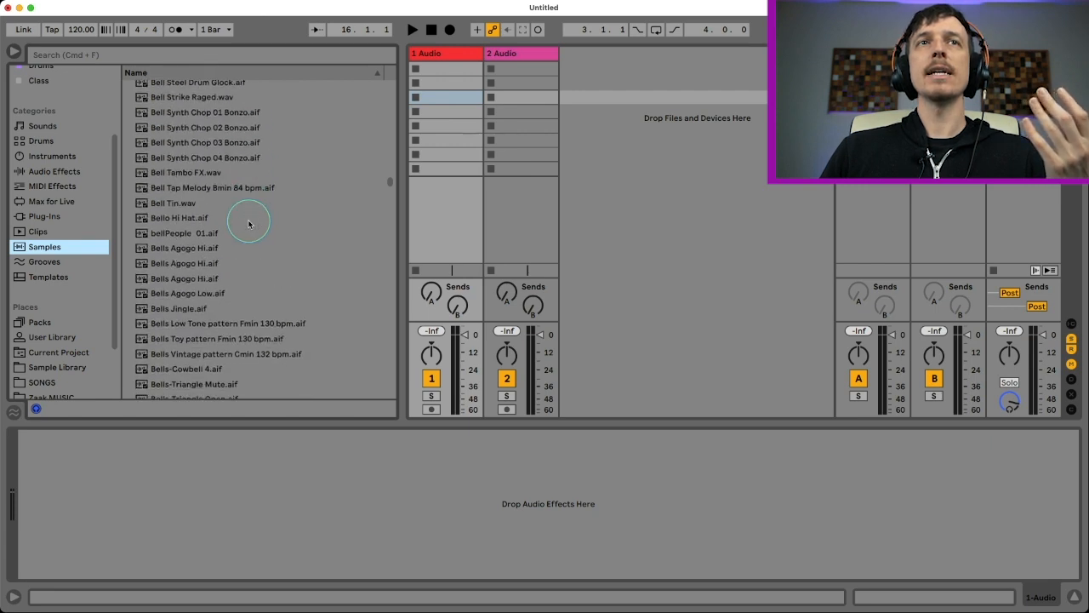
left_click(223, 327)
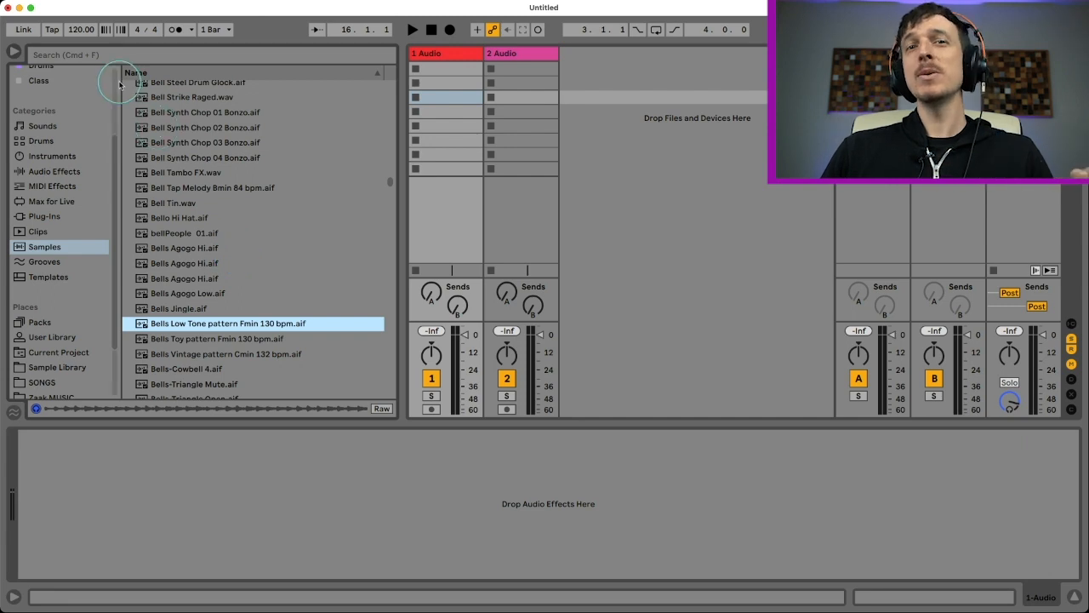
Step: Search the samples for "drum", preview "080RJ Drum Loop.aif" and look through the matching files as far as the Drum Lock patterns
left_click(74, 54)
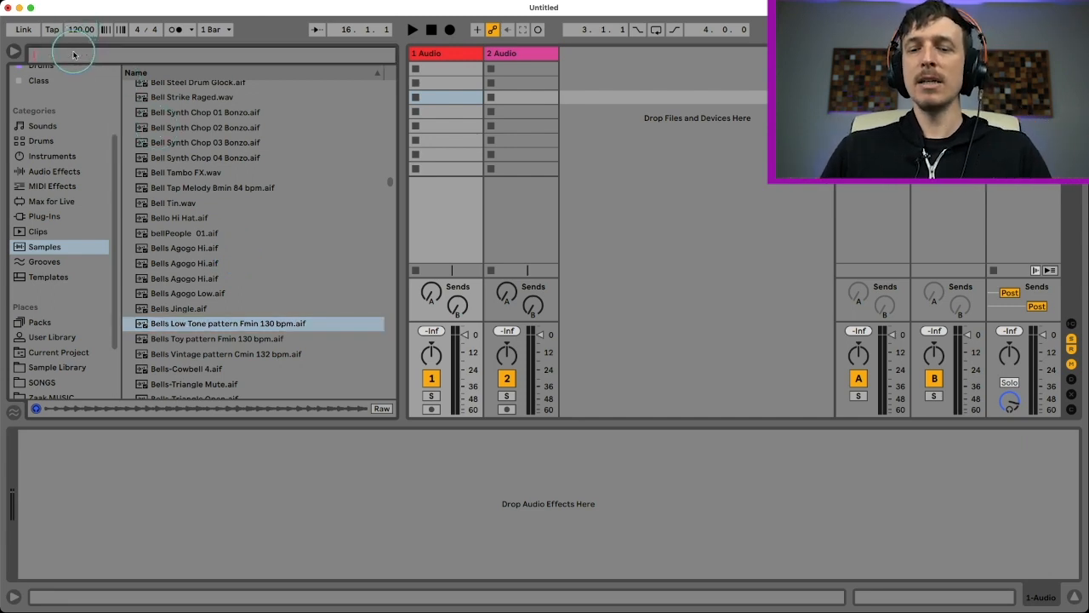
type("drum")
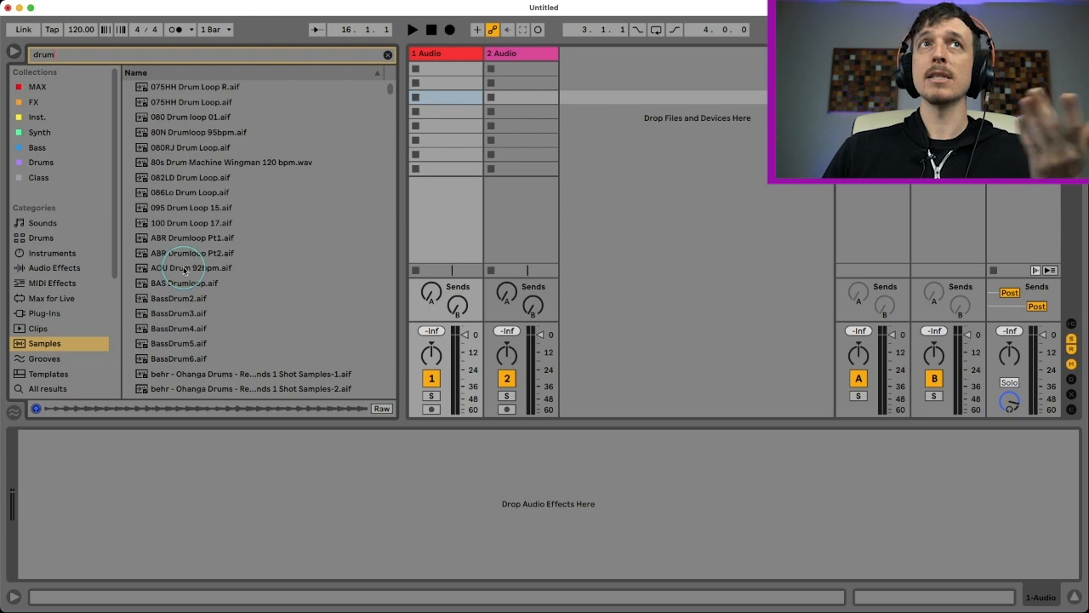
left_click(196, 150)
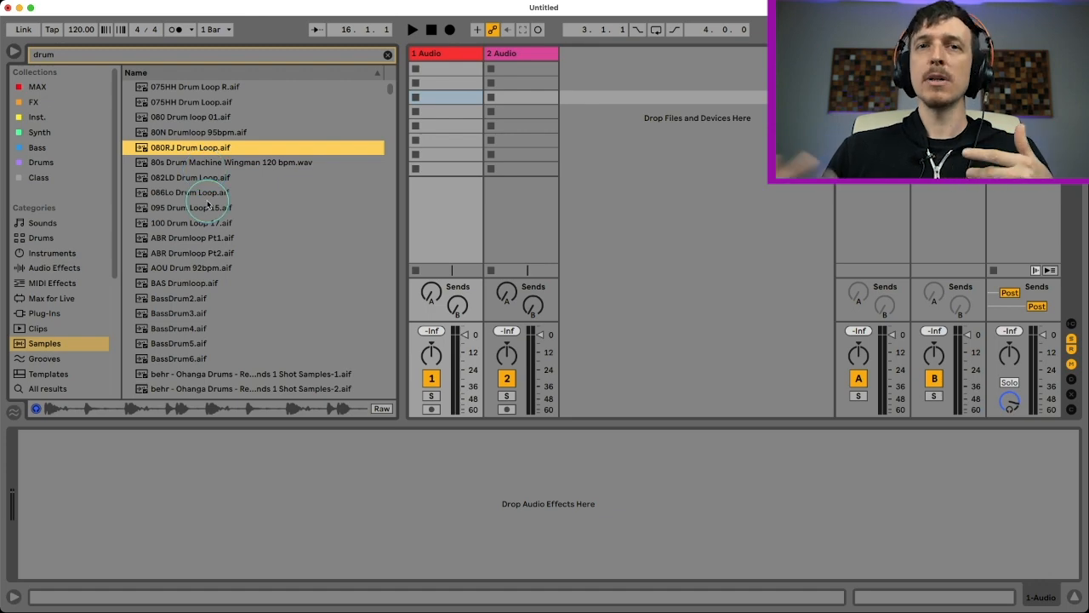
scroll(208, 204, "down", 2)
scroll(208, 204, "down", 15)
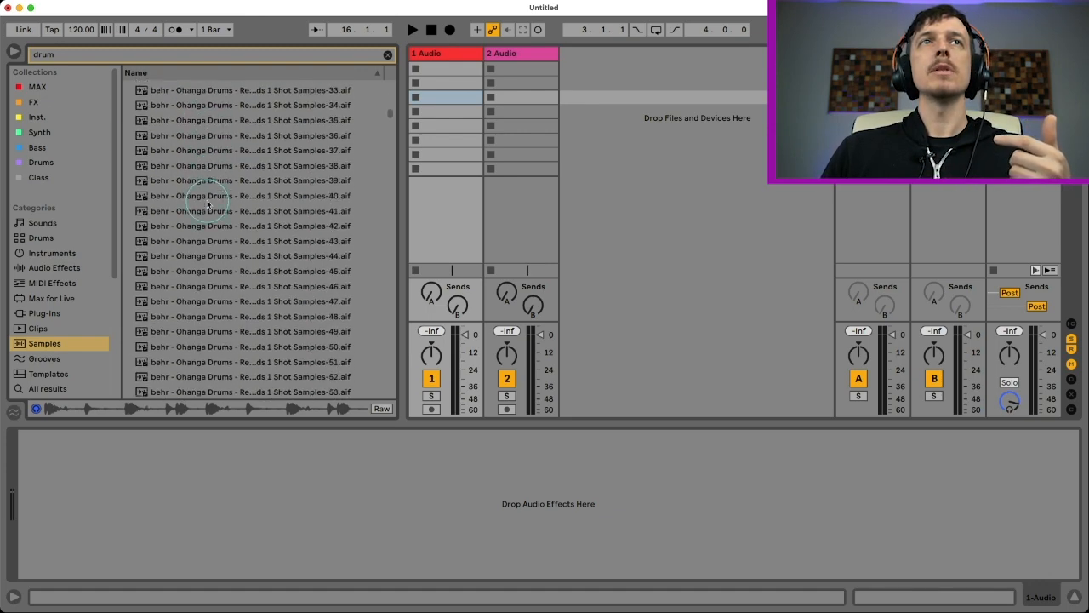
scroll(208, 204, "down", 2)
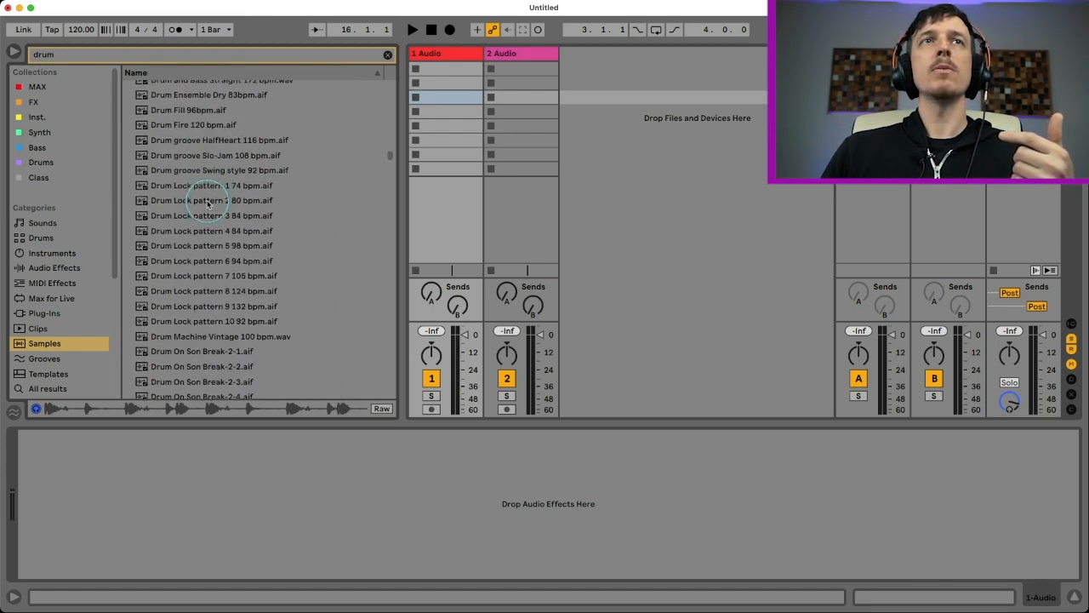
Step: Preview Drum Lock patterns 2, 3 and 4 and the Swing style and Slo-Jam drum grooves to compare the loops
left_click(207, 197)
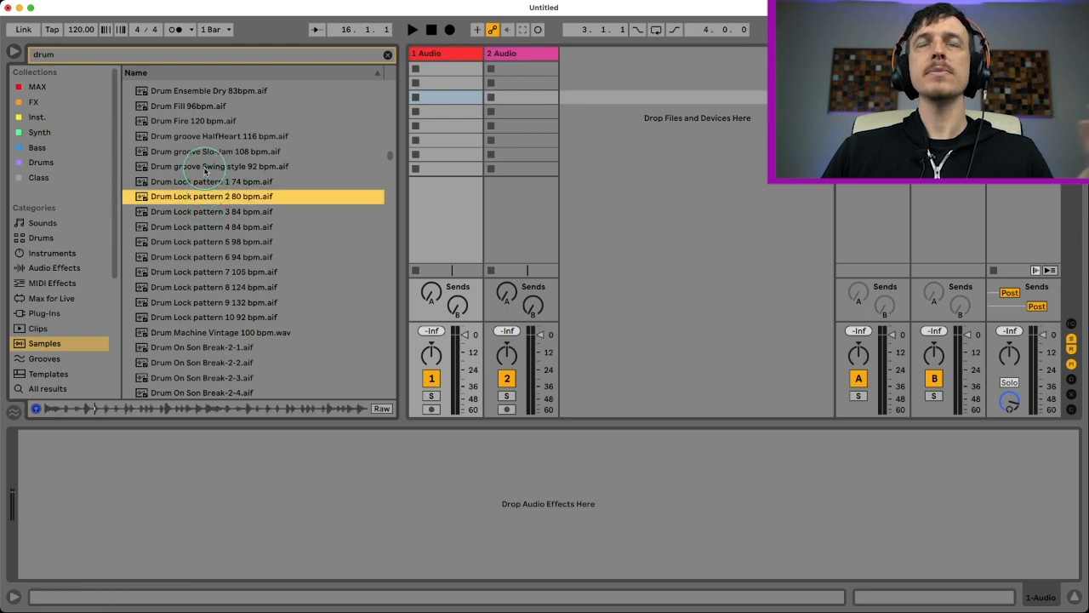
left_click(203, 165)
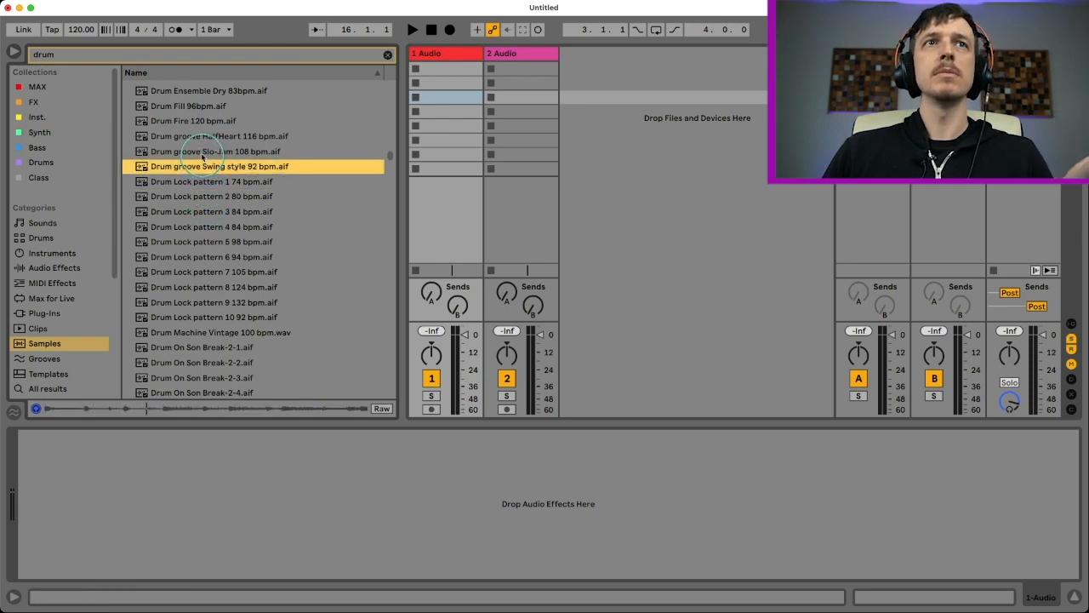
left_click(202, 152)
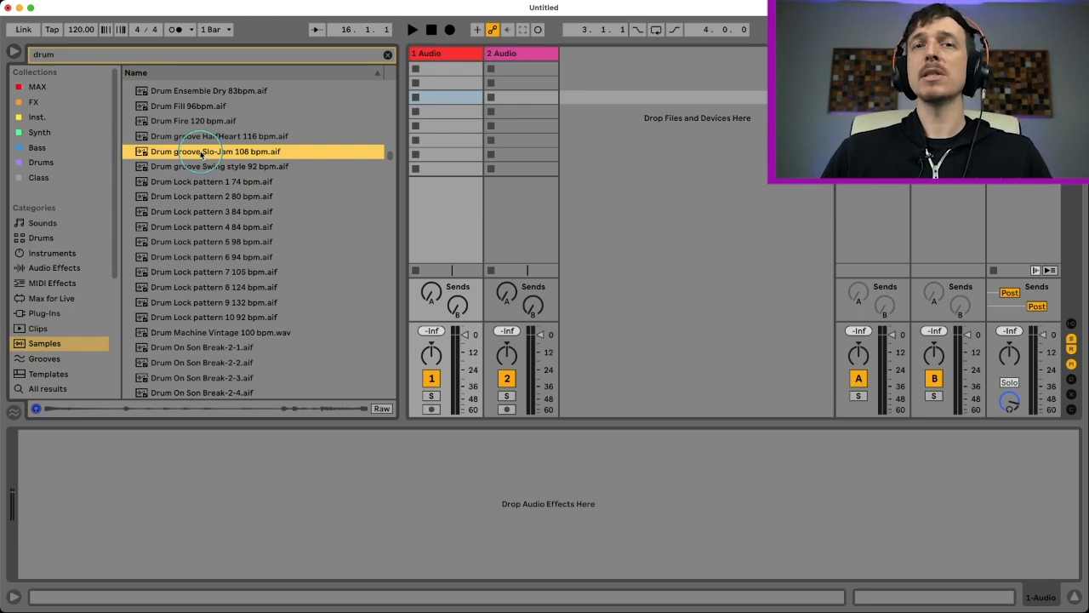
left_click(223, 227)
left_click(219, 213)
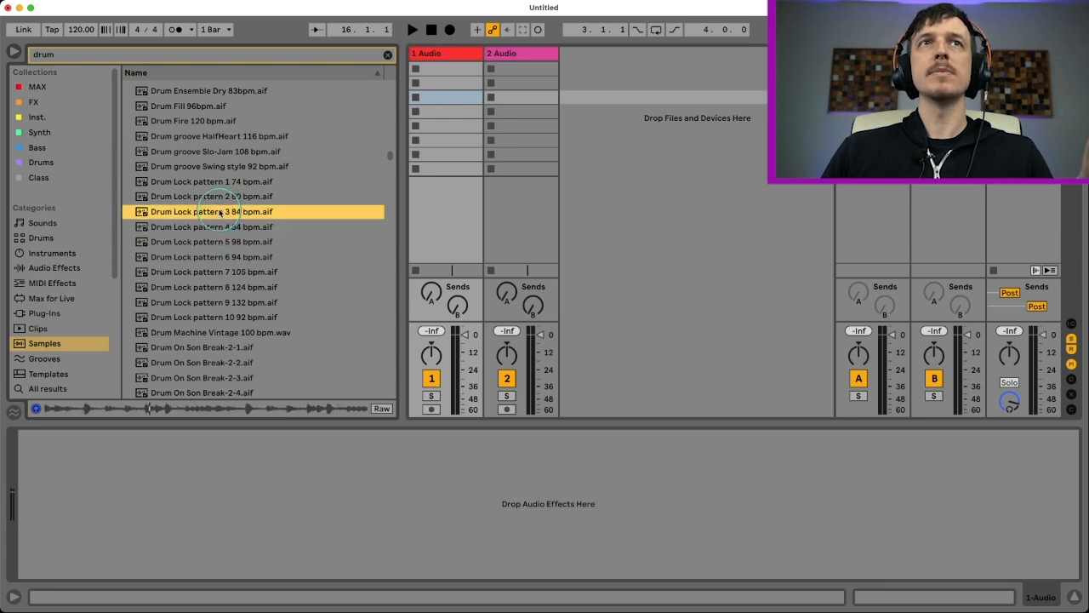
left_click(220, 209)
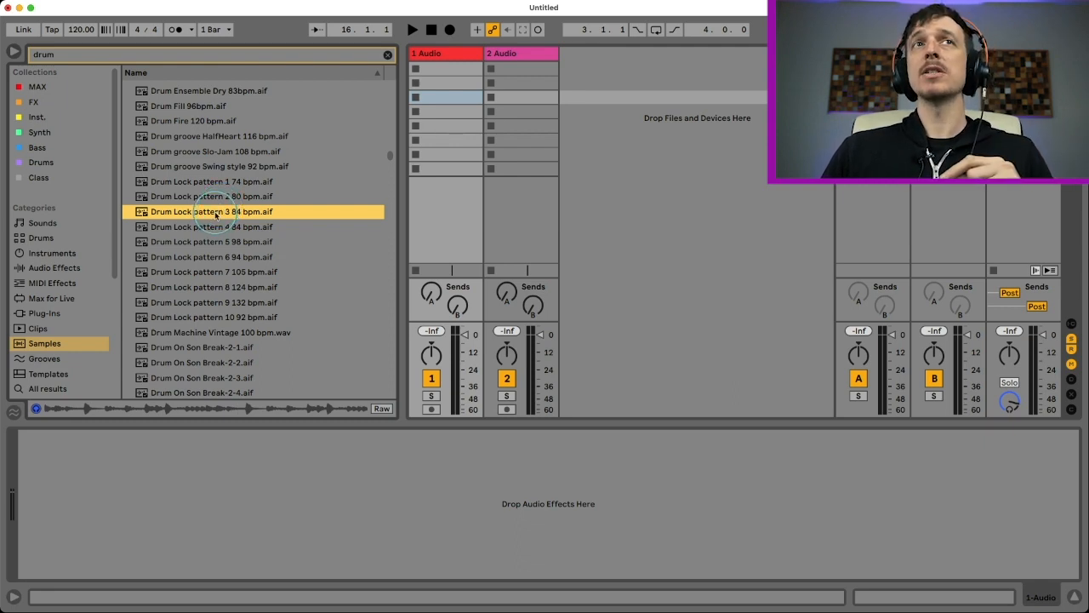
Step: Load "Drum Lock pattern 3 84 bpm.aif" into the second clip slot of the first audio track
left_click_drag(215, 214, 460, 86)
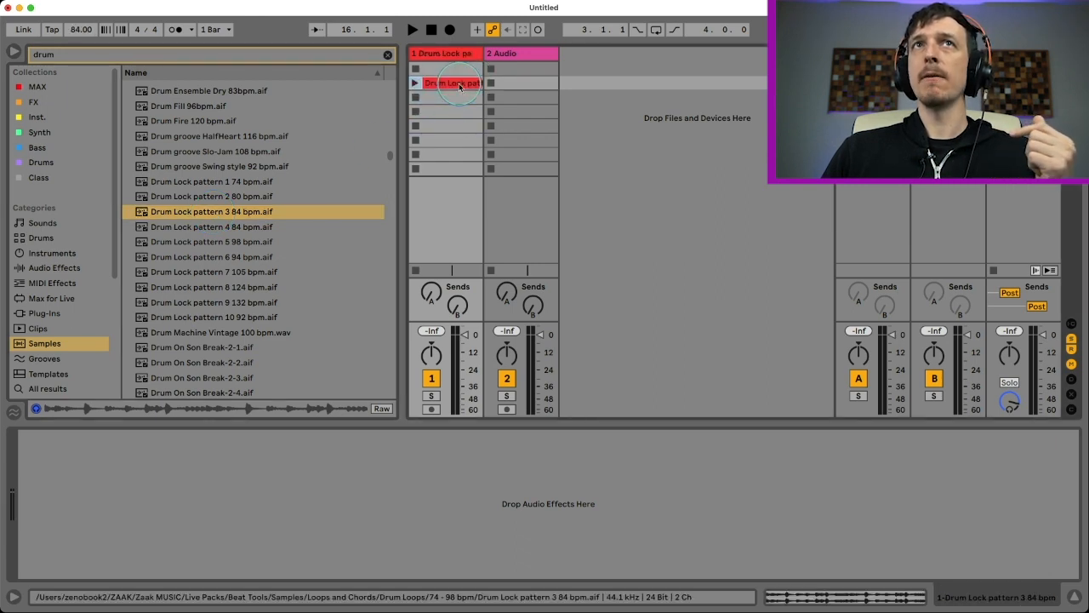
left_click(458, 97)
left_click(458, 115)
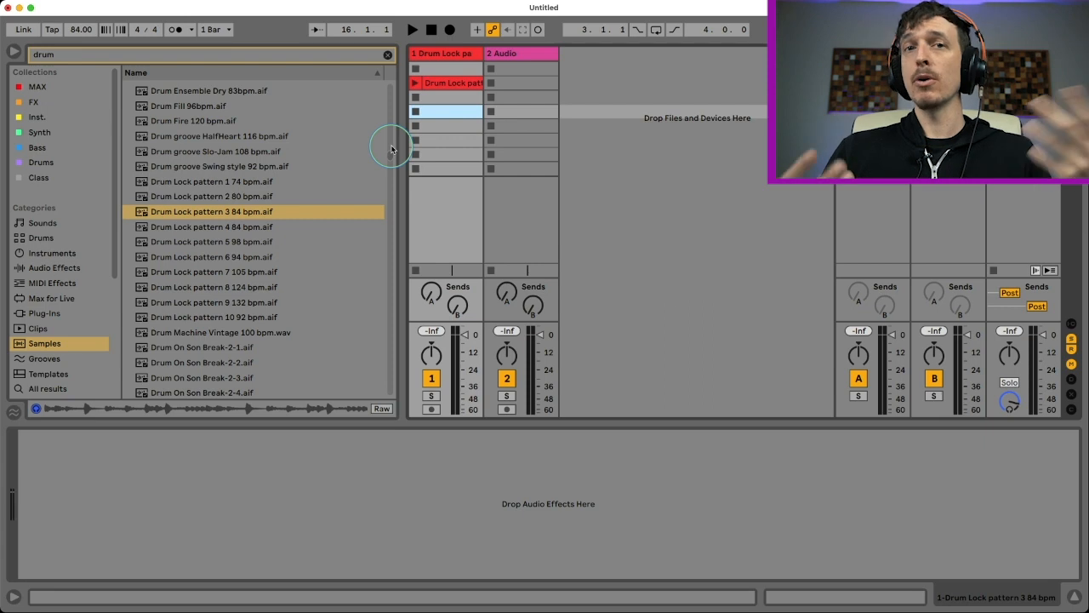
Step: Open the Drum Lock pattern 3 clip, play it and lower the first track's volume to -11.3 dB
left_click(451, 82)
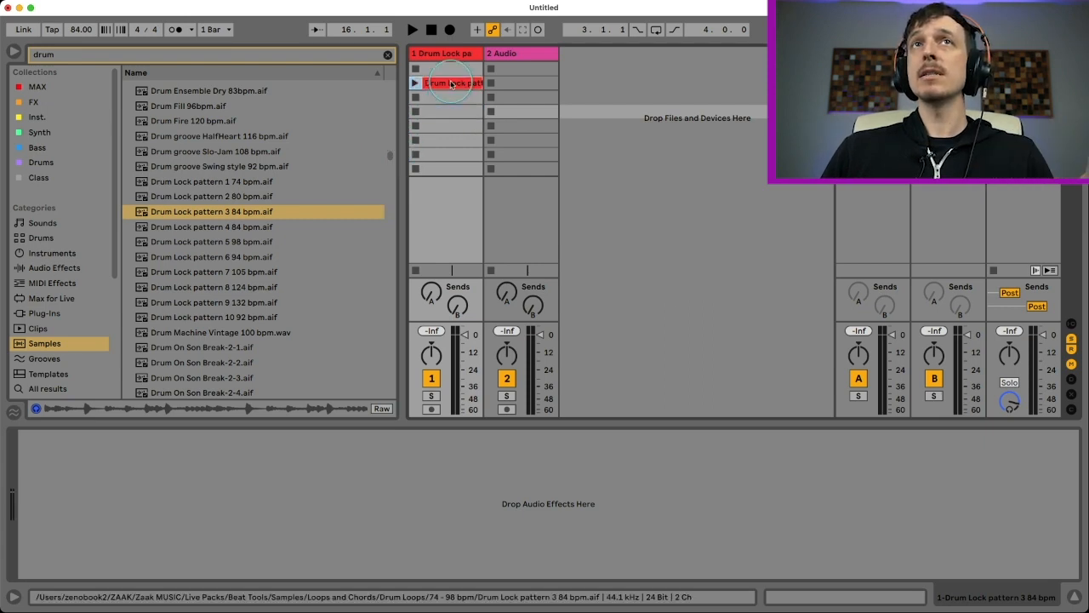
left_click(451, 82)
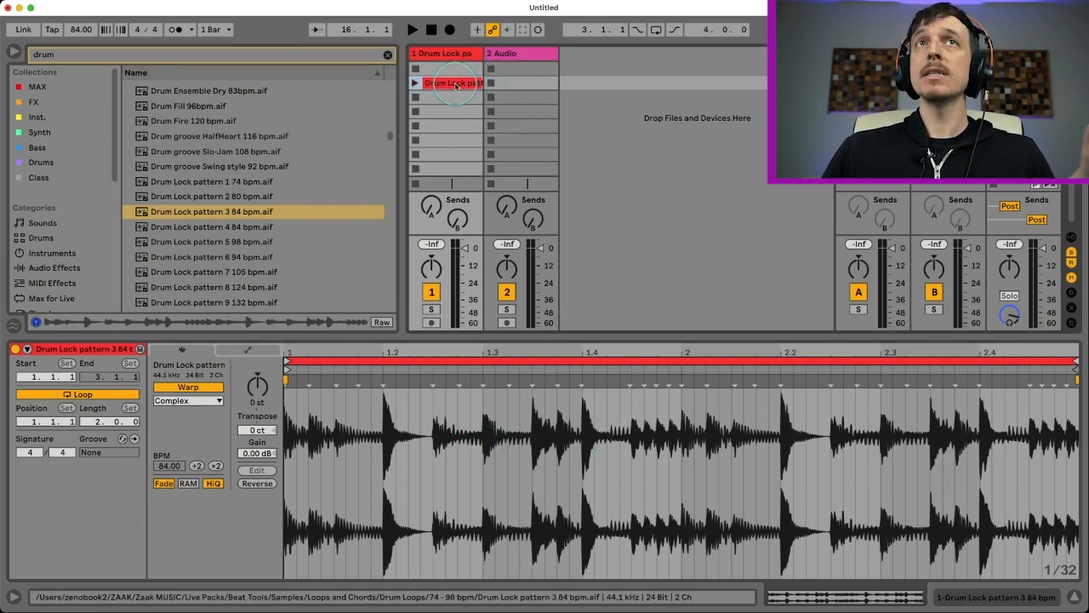
left_click(415, 83)
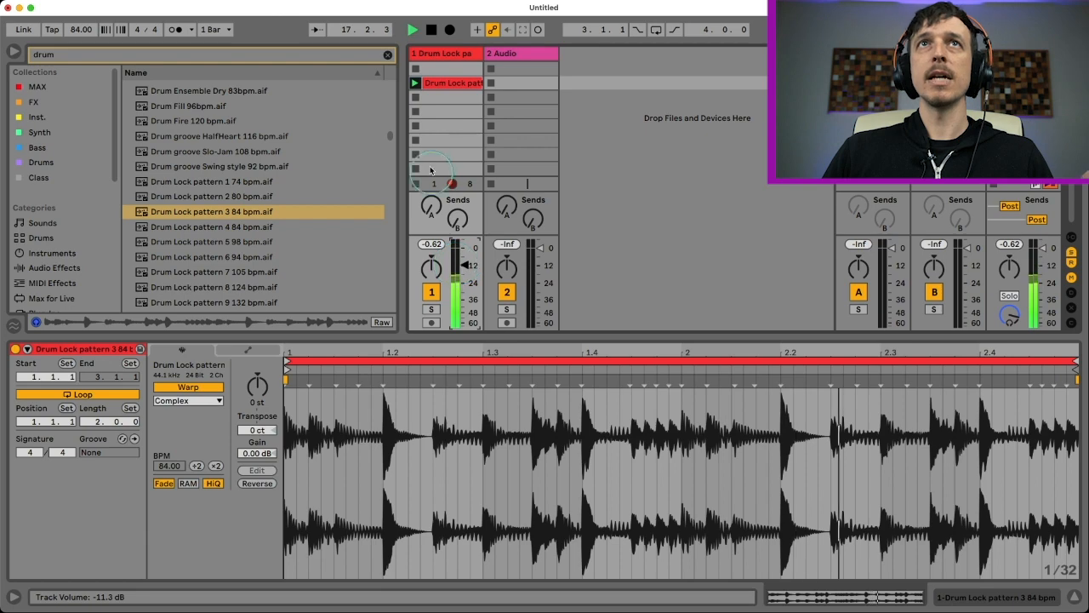
key("space")
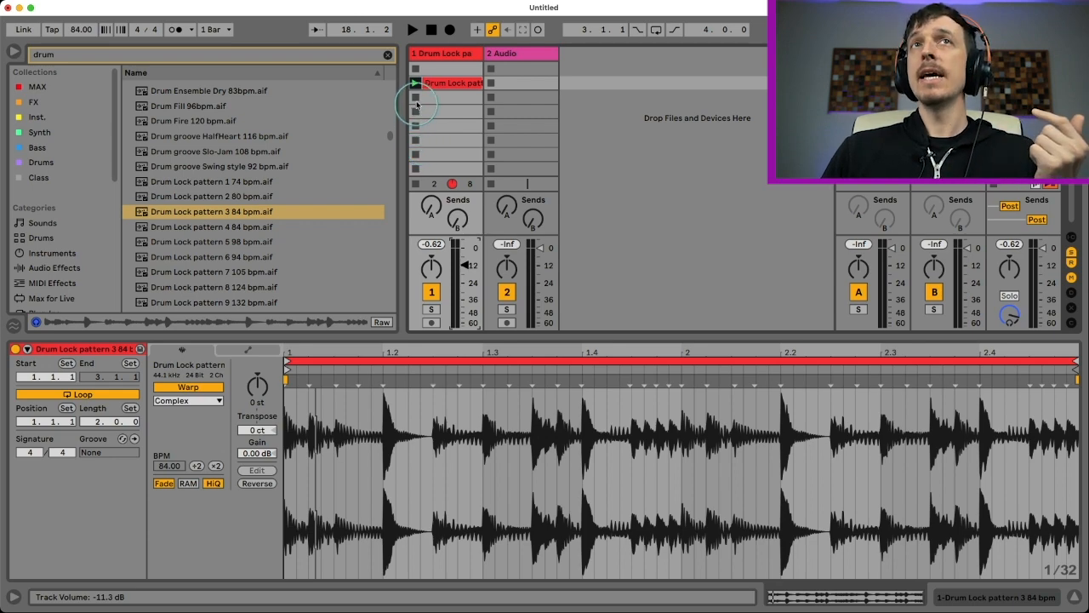
Step: Launch the Drum Lock pattern 3 clip and stop it from an empty slot while the transport keeps running
key("space")
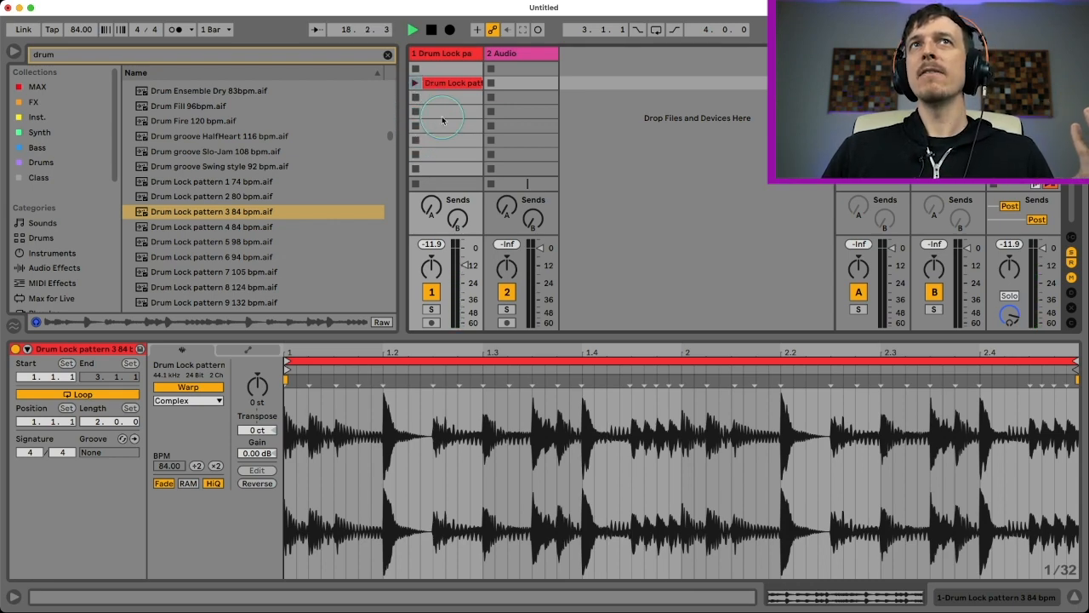
left_click(439, 111)
key("Down")
key("Down")
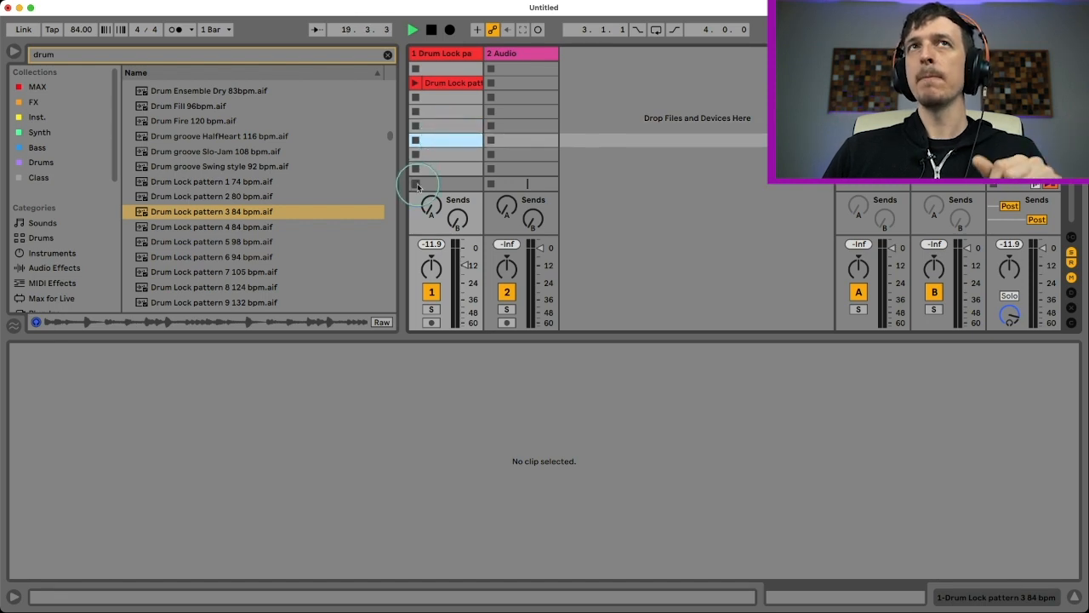
left_click(430, 83)
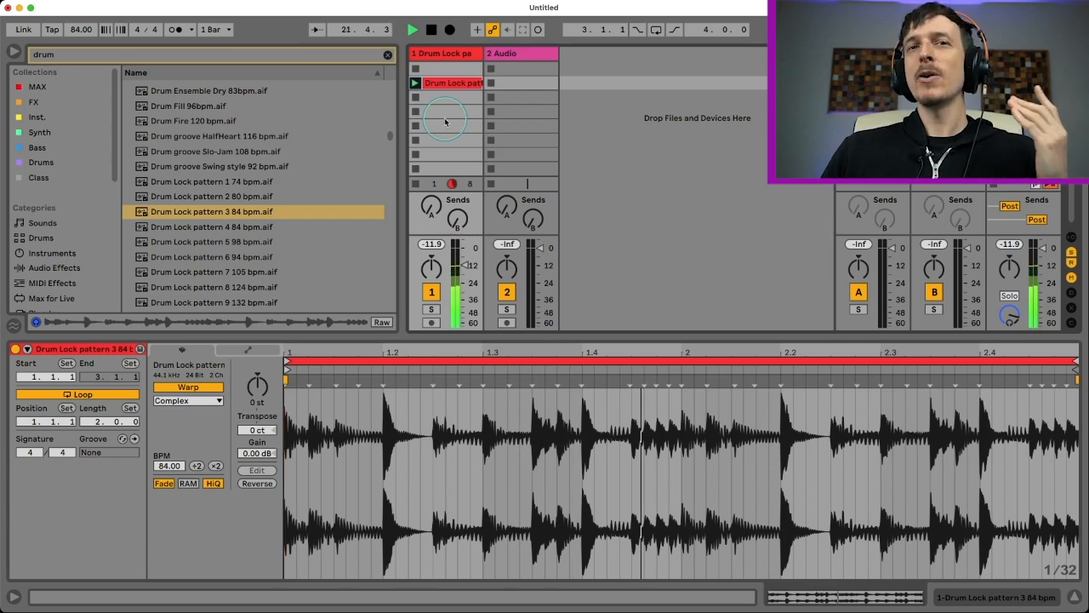
left_click(417, 113)
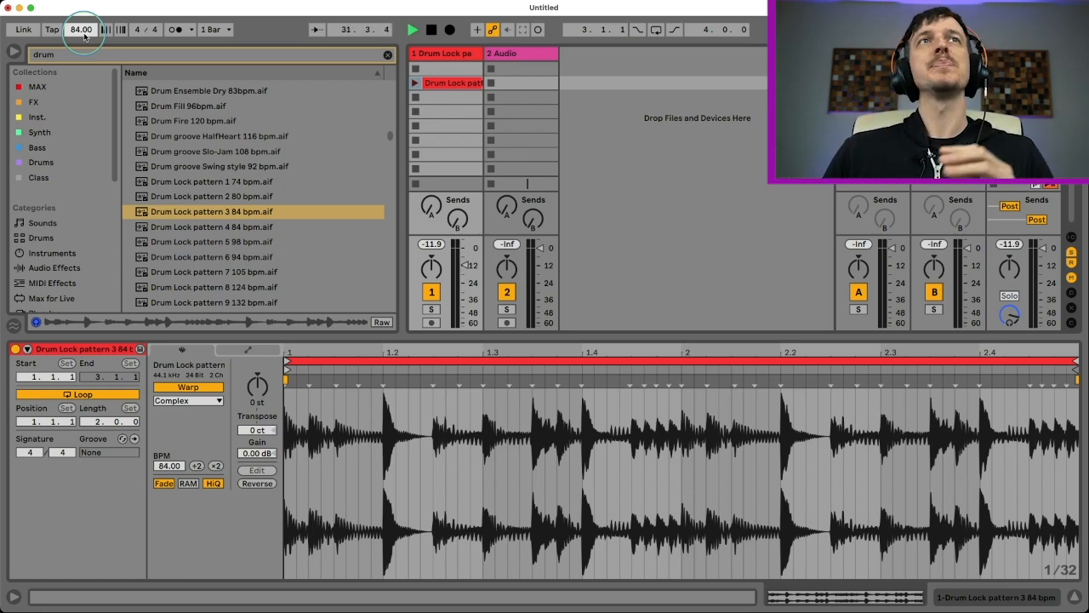
Step: Turn on the metronome, play the Drum Lock pattern 3 clip against the click and stop the clip
left_click(176, 30)
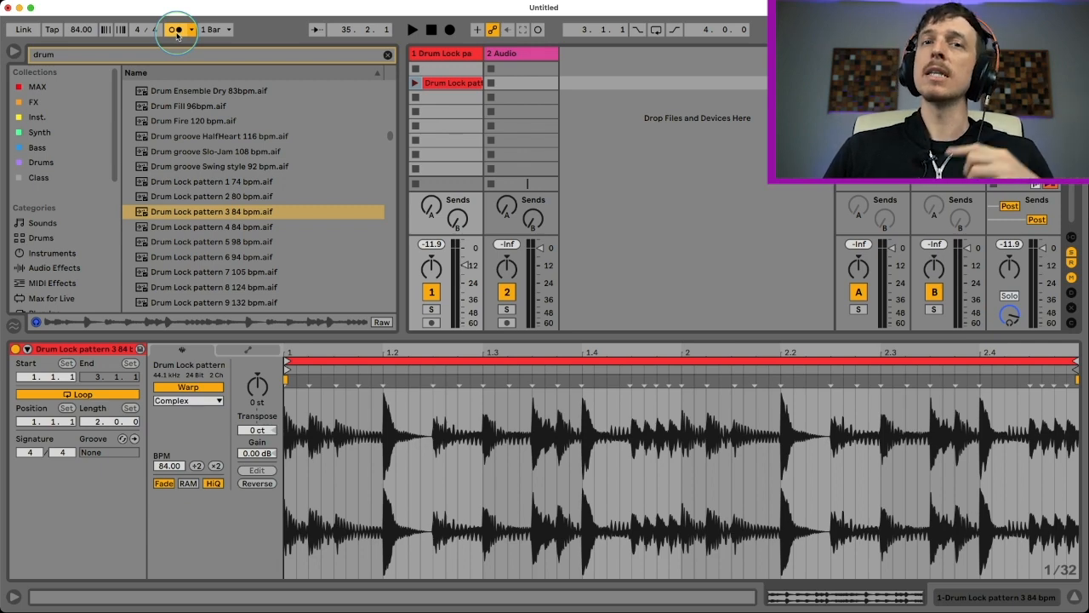
key("space")
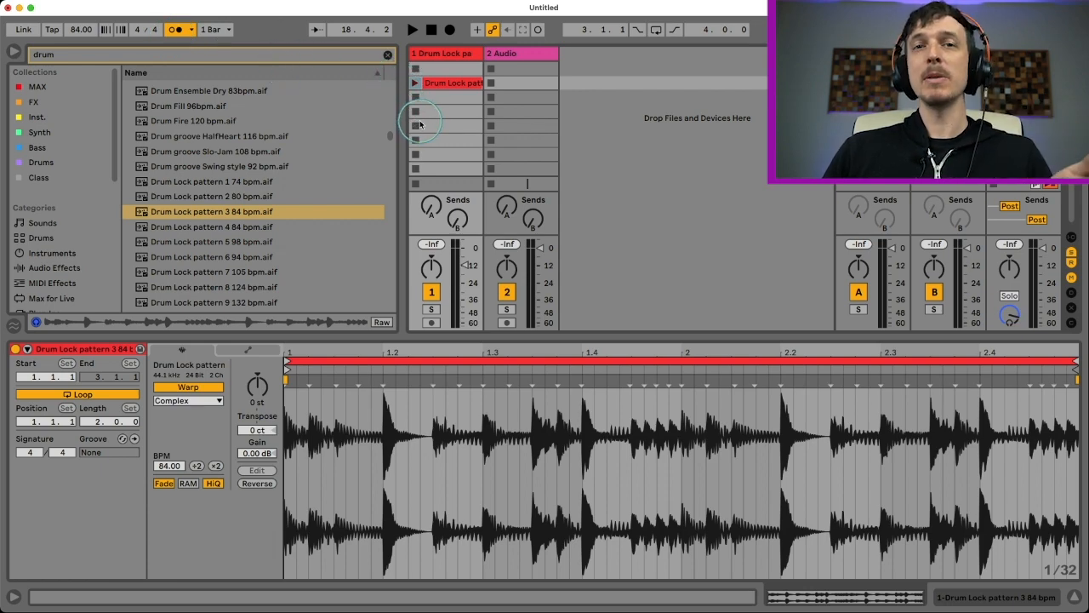
left_click(414, 83)
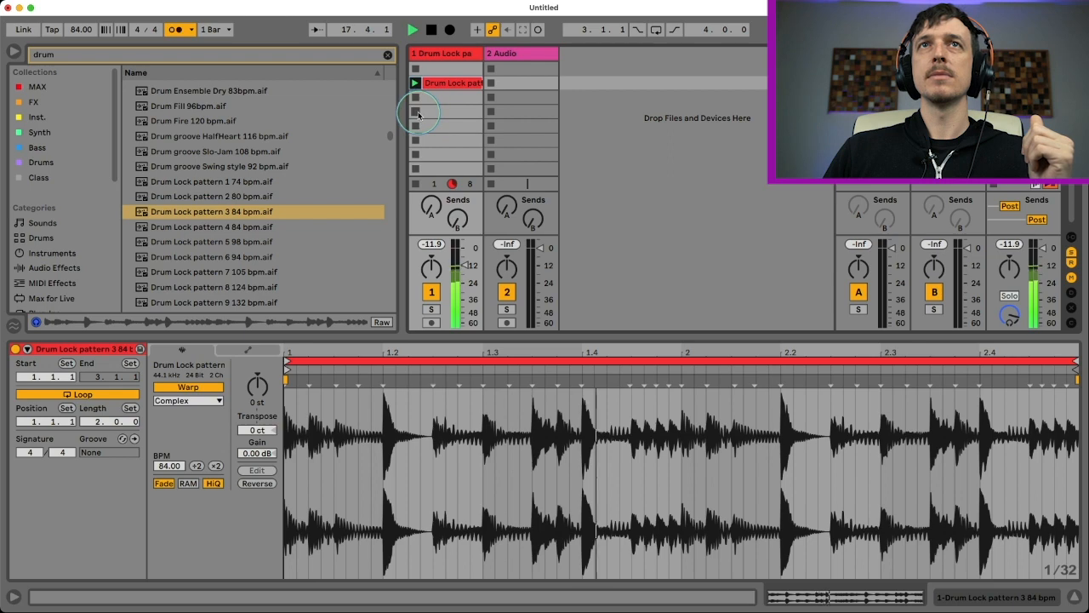
left_click(417, 113)
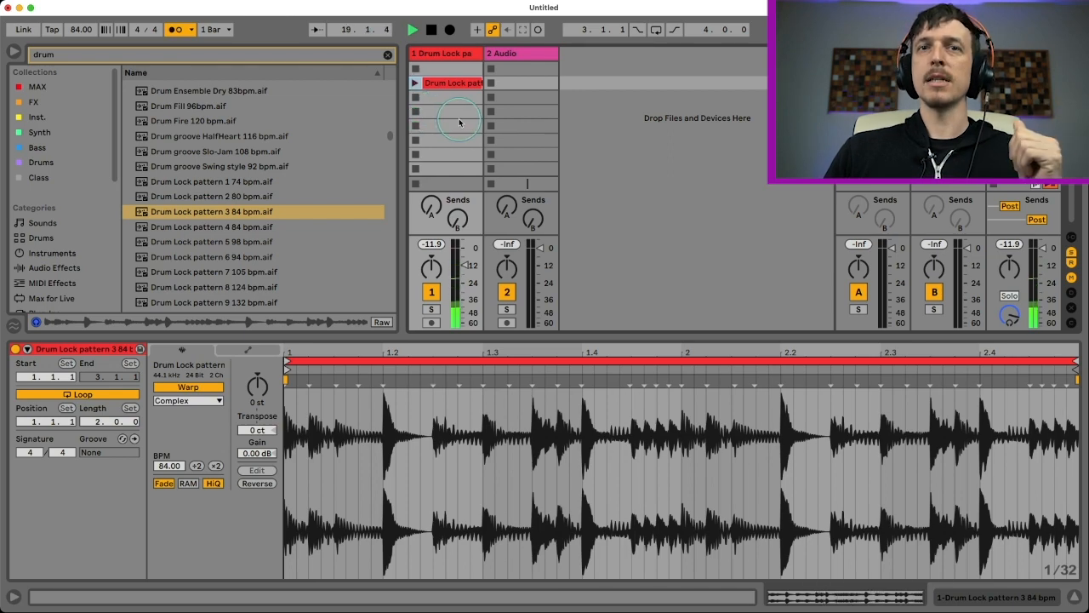
left_click(178, 33)
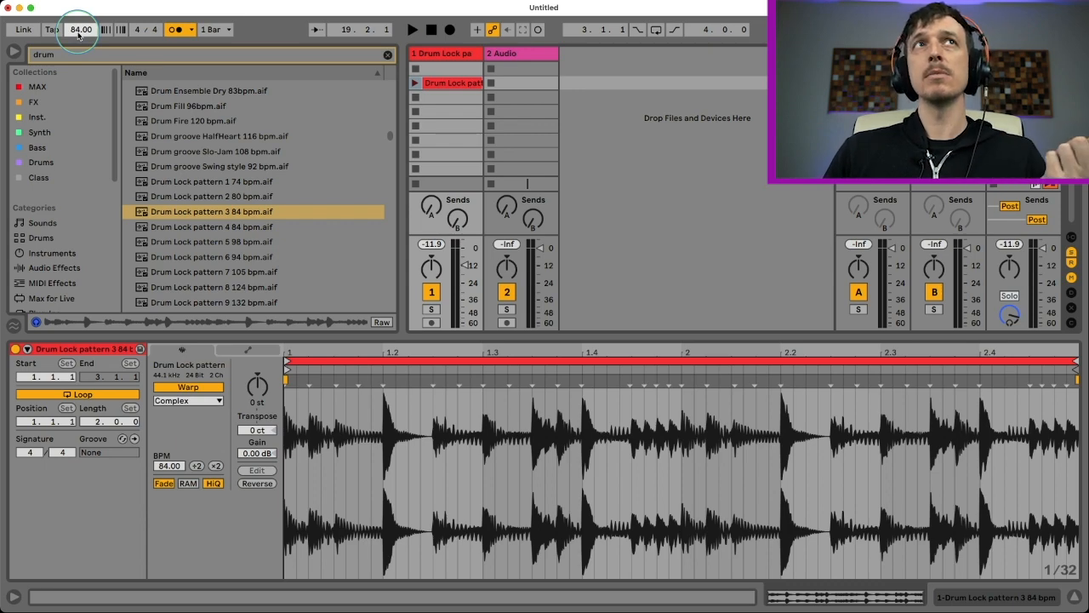
Step: Run the metronome alone while lowering the project tempo to 56 BPM and returning it to 84 BPM
key("space")
left_click_drag(77, 32, 77, 31)
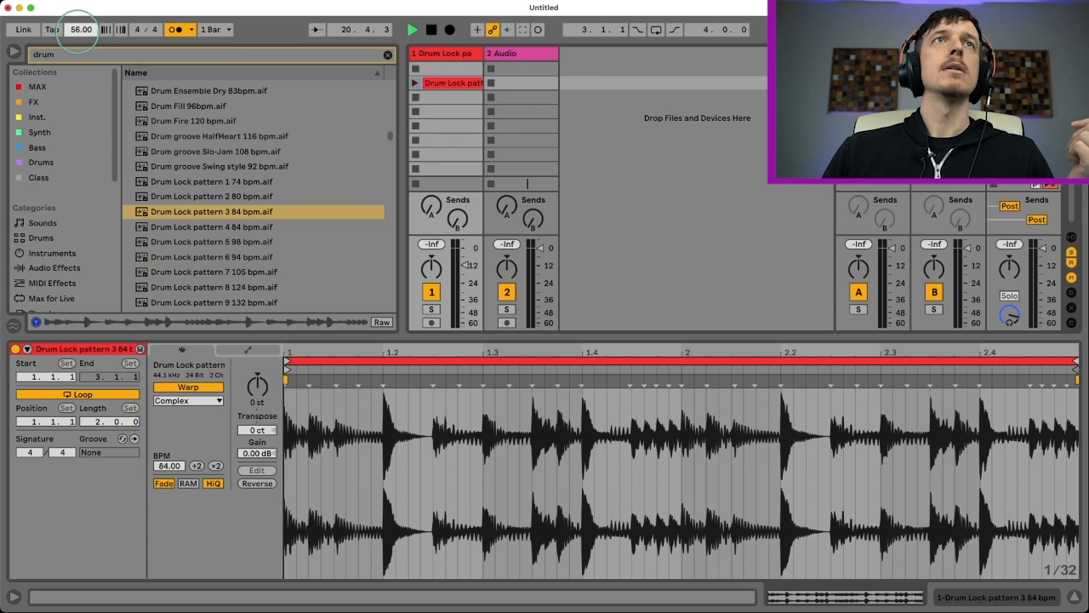
left_click_drag(77, 36, 78, 32)
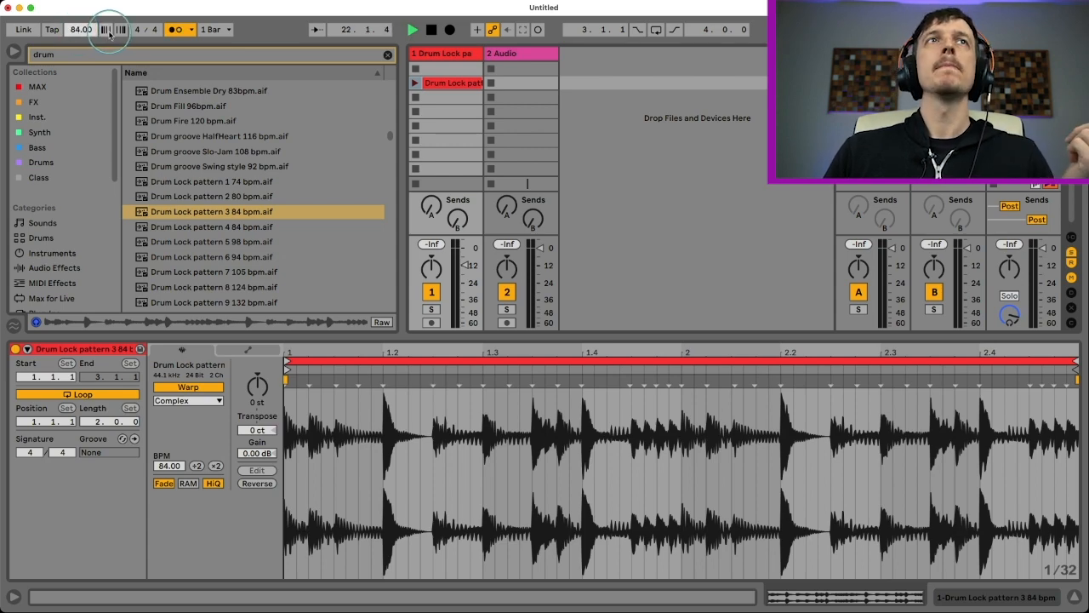
Step: Play the drum clip while changing the project tempo to 20 BPM and back up to 78 BPM, ending with playback stopped
left_click(414, 82)
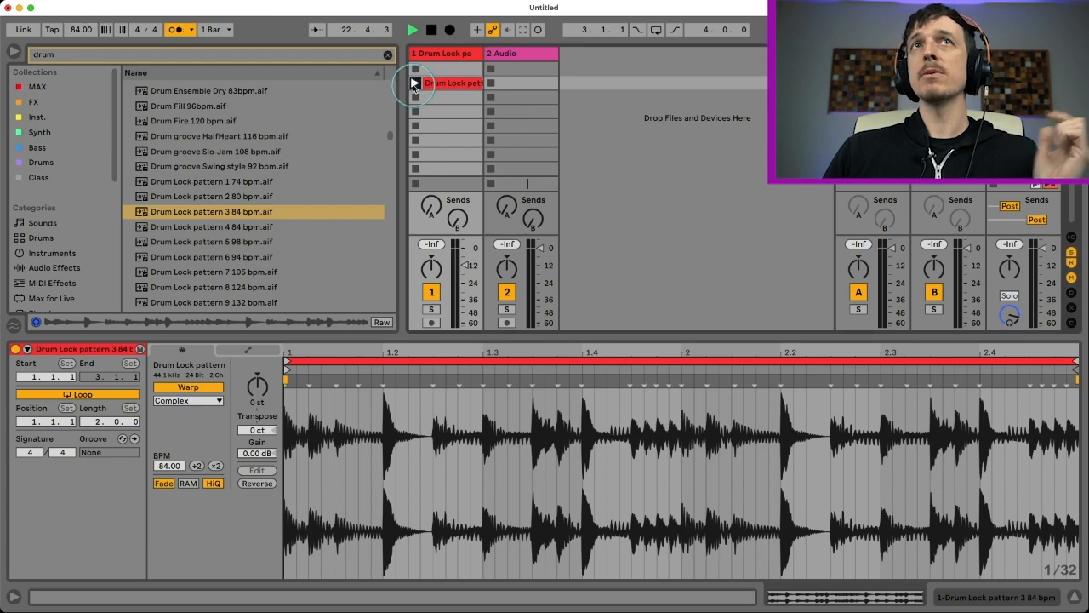
left_click_drag(80, 32, 75, 25)
mouse_move(75, 29)
left_mouse_down()
mouse_move(77, 40)
mouse_move(75, 31)
left_mouse_up()
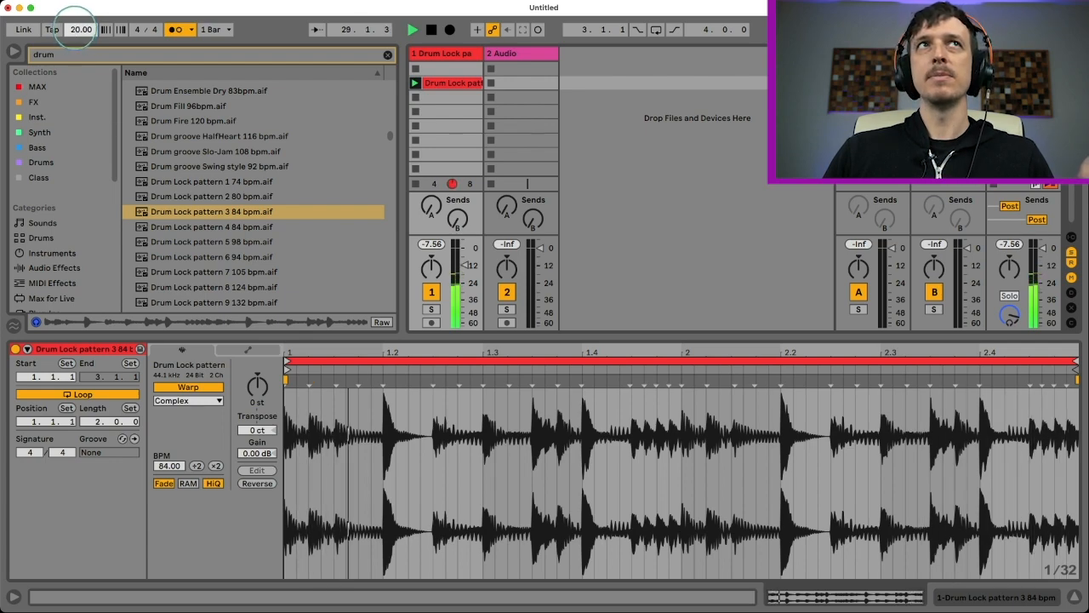
left_click_drag(75, 31, 75, 28)
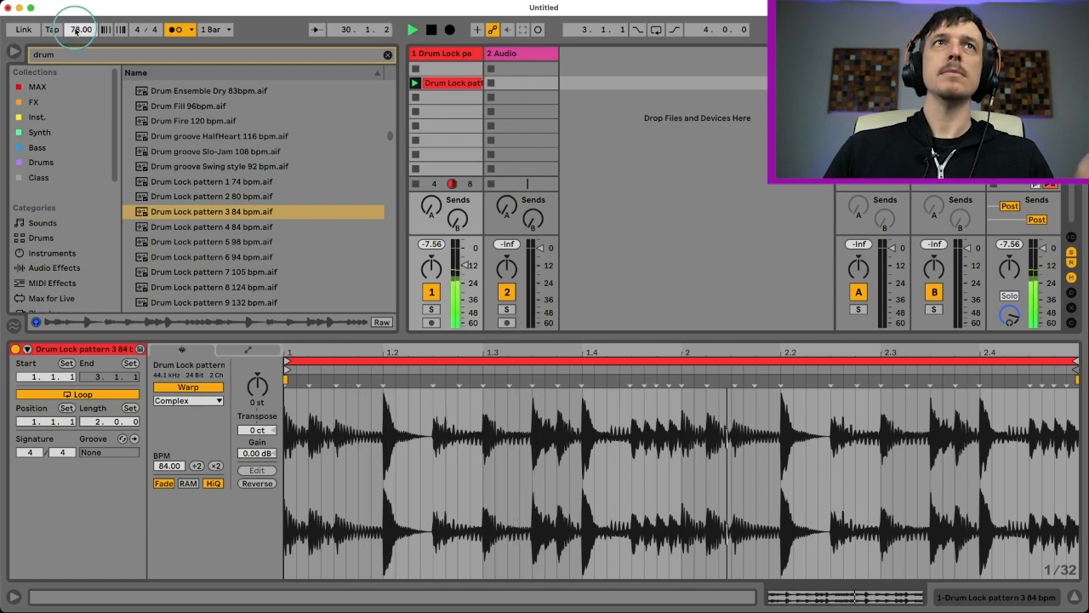
key("space")
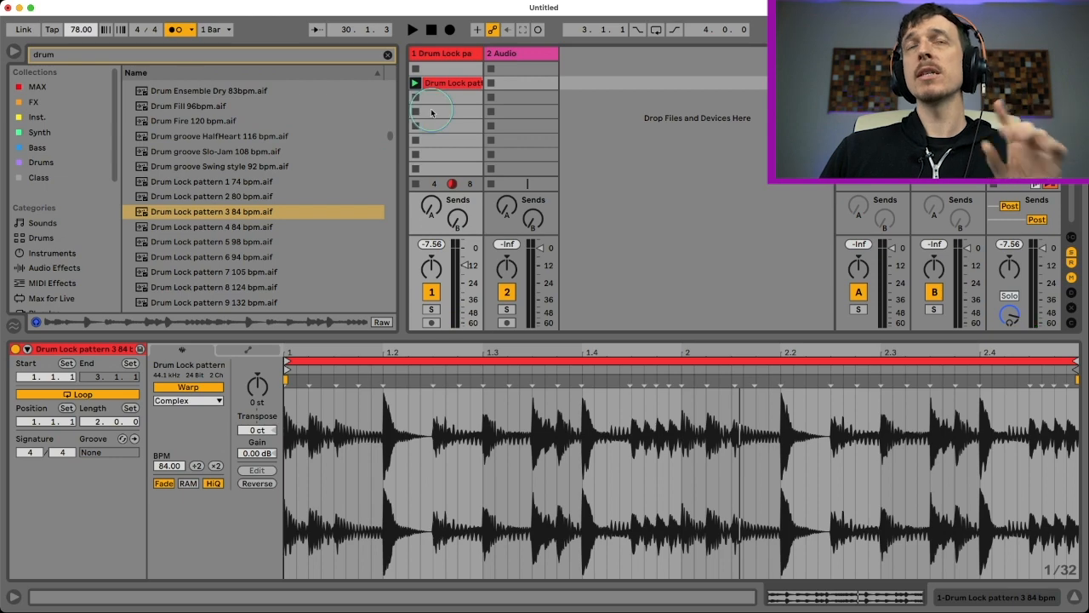
left_click(478, 83)
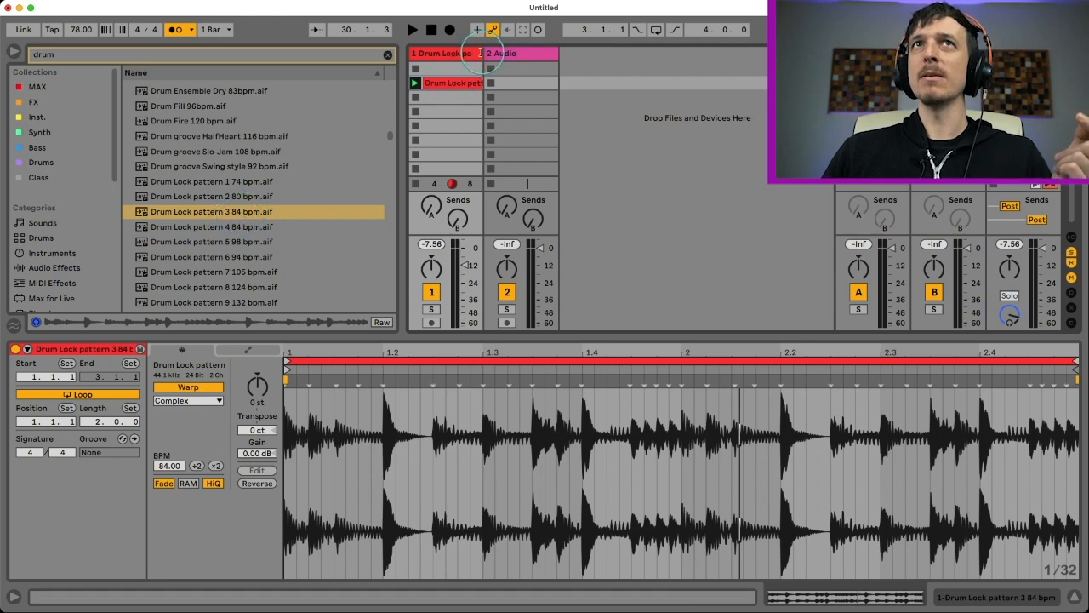
mouse_move(482, 53)
left_mouse_down()
mouse_move(548, 50)
mouse_move(483, 51)
left_mouse_up()
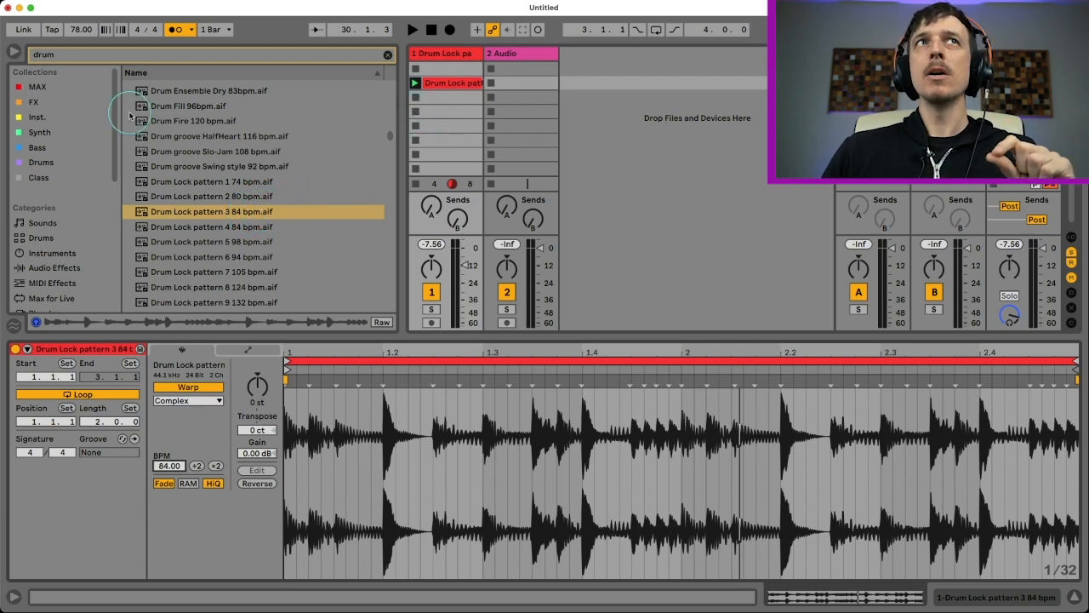
Step: Turn off the metronome and set the project tempo to 86 BPM while listening to the drum clip
left_click(174, 29)
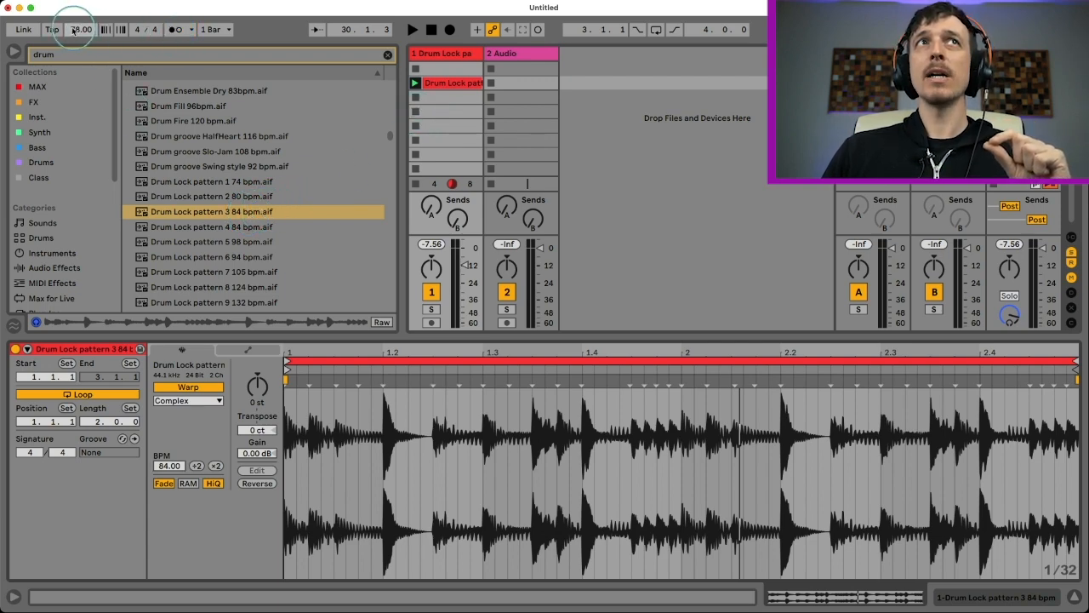
left_click_drag(73, 32, 71, 27)
key("space")
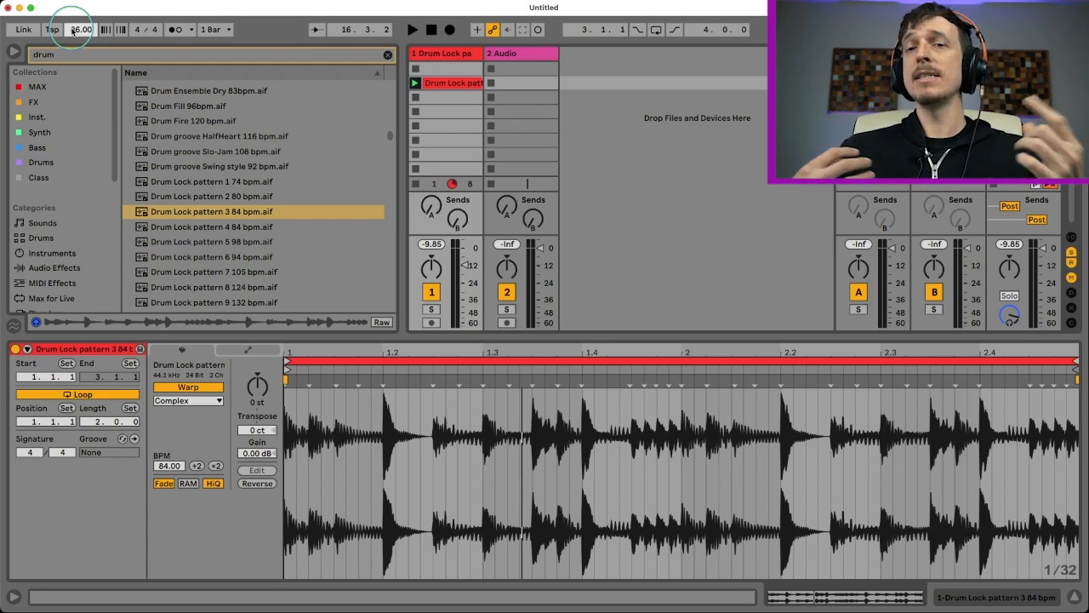
Step: Load "Drum Lock pattern 1 74 bpm.aif" into the first audio track's fourth clip slot and launch it after pattern 3
left_click(195, 183)
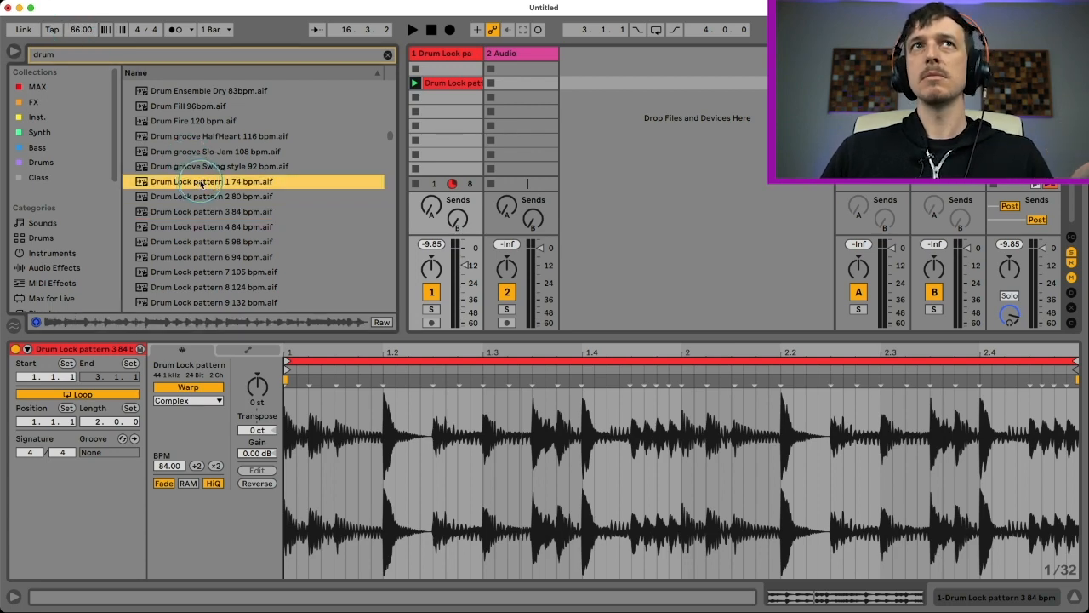
left_click(214, 181)
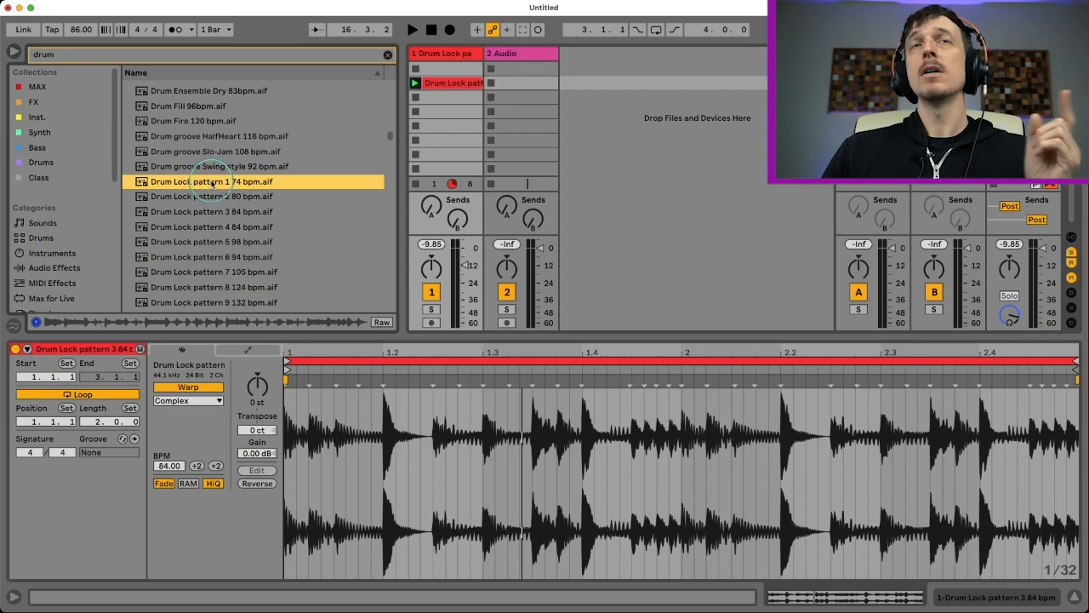
left_click_drag(214, 183, 441, 113)
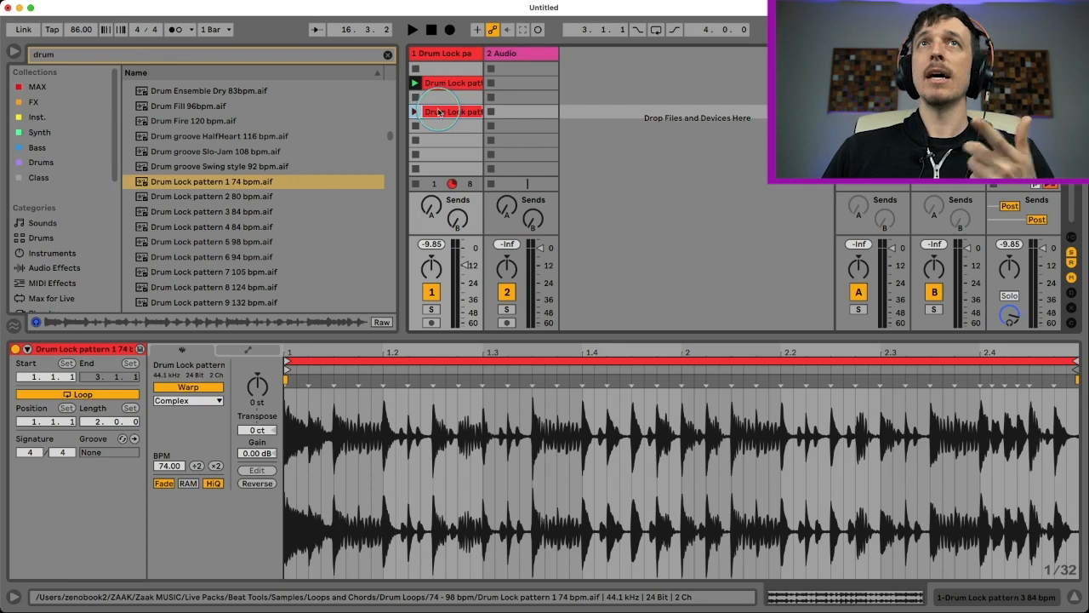
left_click(440, 83)
left_click(415, 112)
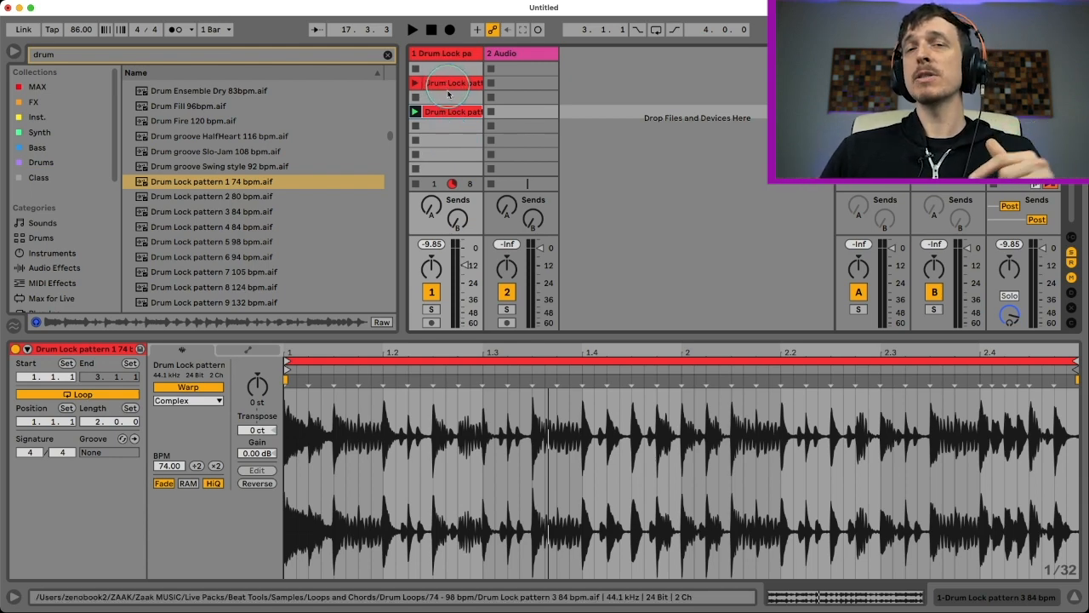
Step: Move the Drum Lock pattern 1 clip to the second track's fourth slot and play it with the track volume lowered to about -2 dB
left_click_drag(448, 97, 514, 113)
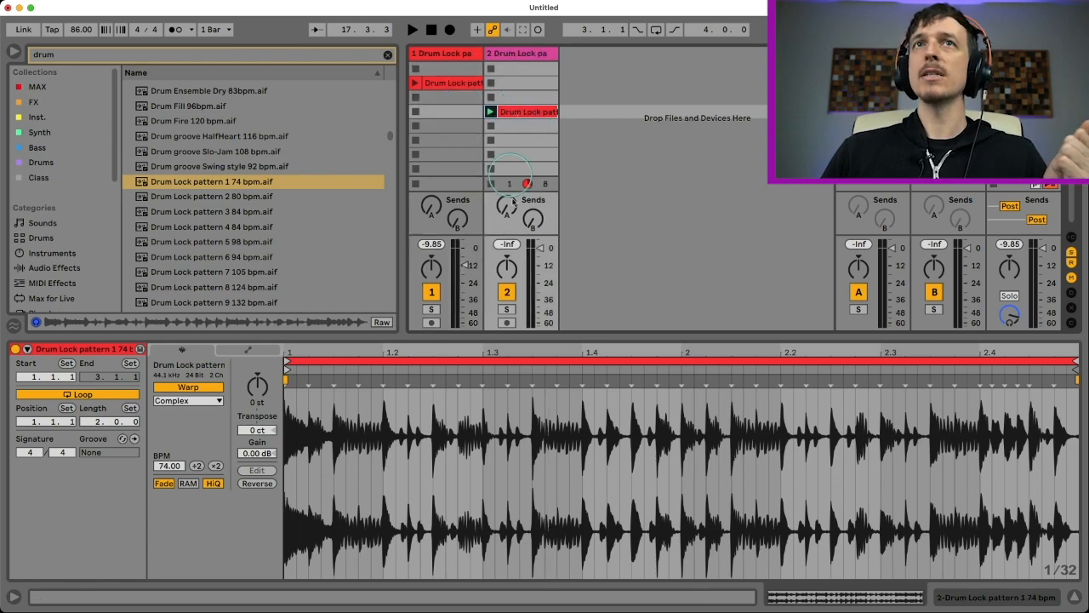
left_click_drag(538, 253, 537, 255)
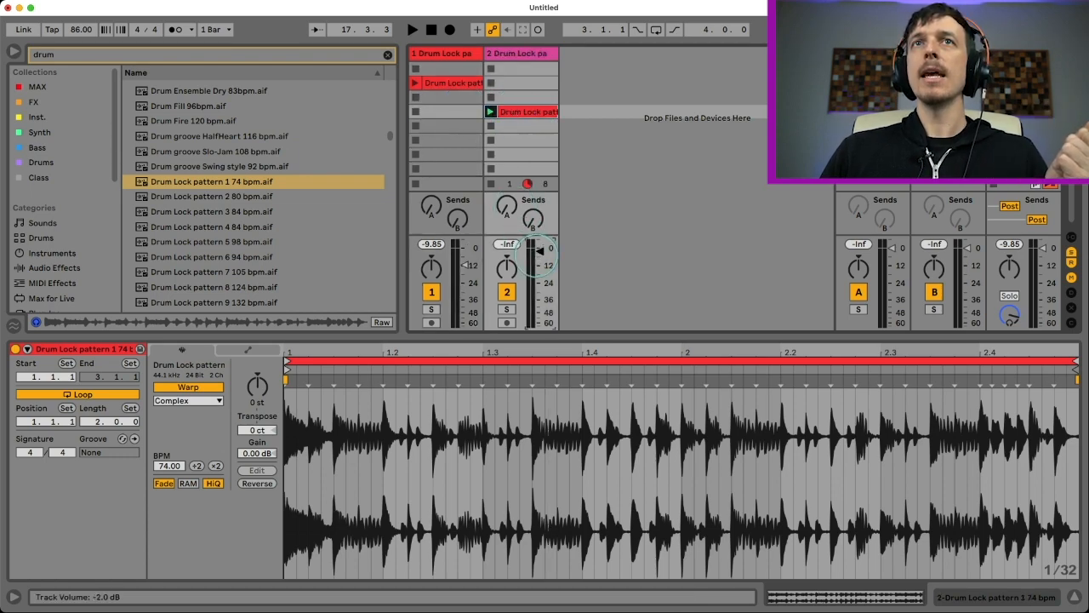
key("space")
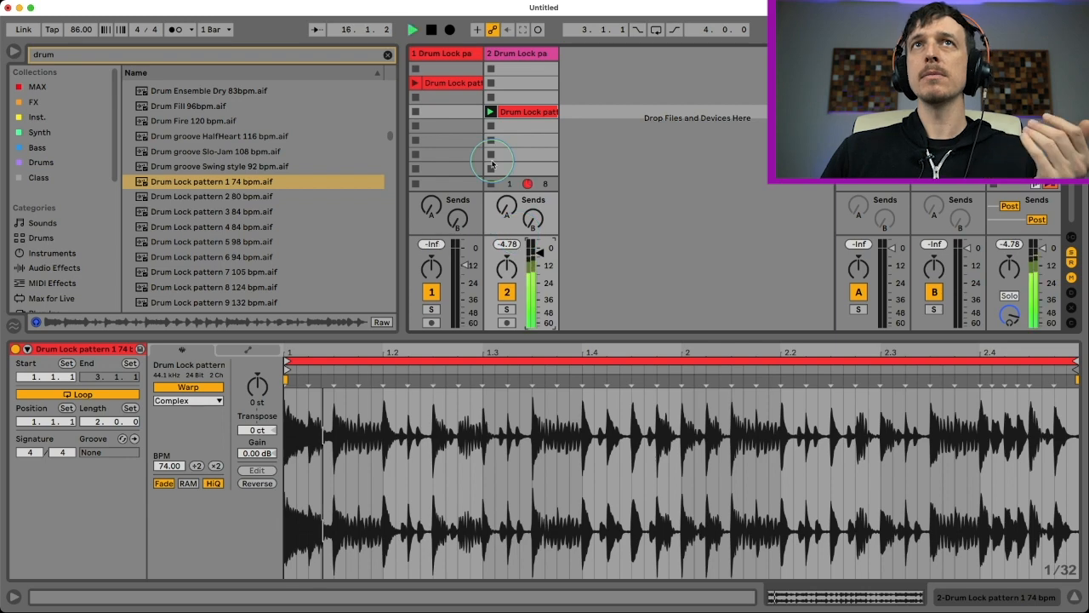
Step: Launch Drum Lock pattern 3 alongside pattern 1, lower the second track's volume further and set the first track's to about -8 dB
left_click(417, 83)
left_click(418, 82)
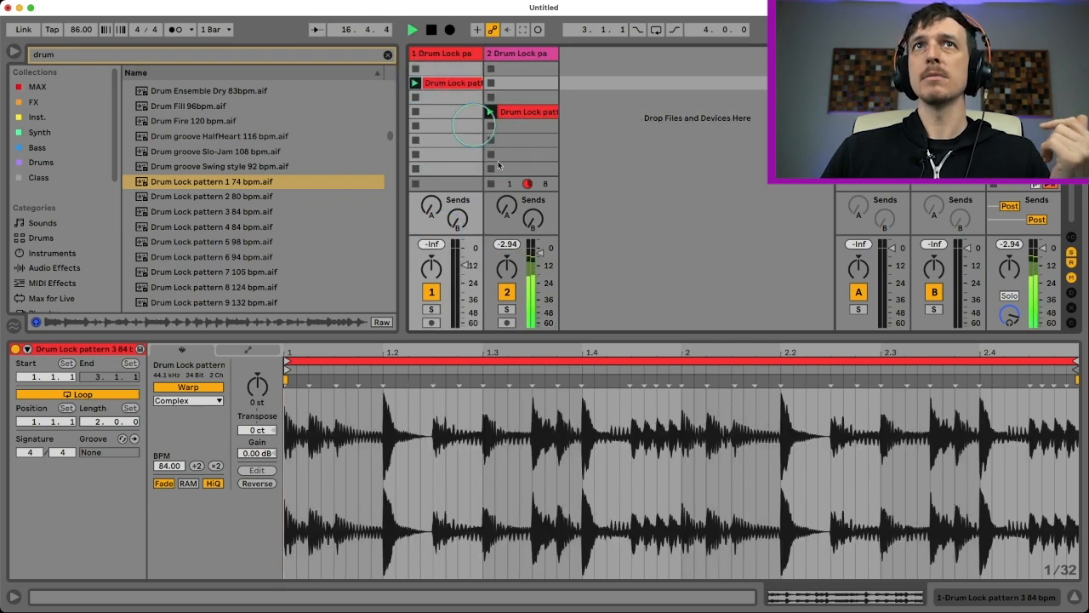
left_click_drag(537, 253, 537, 257)
left_click_drag(466, 265, 464, 259)
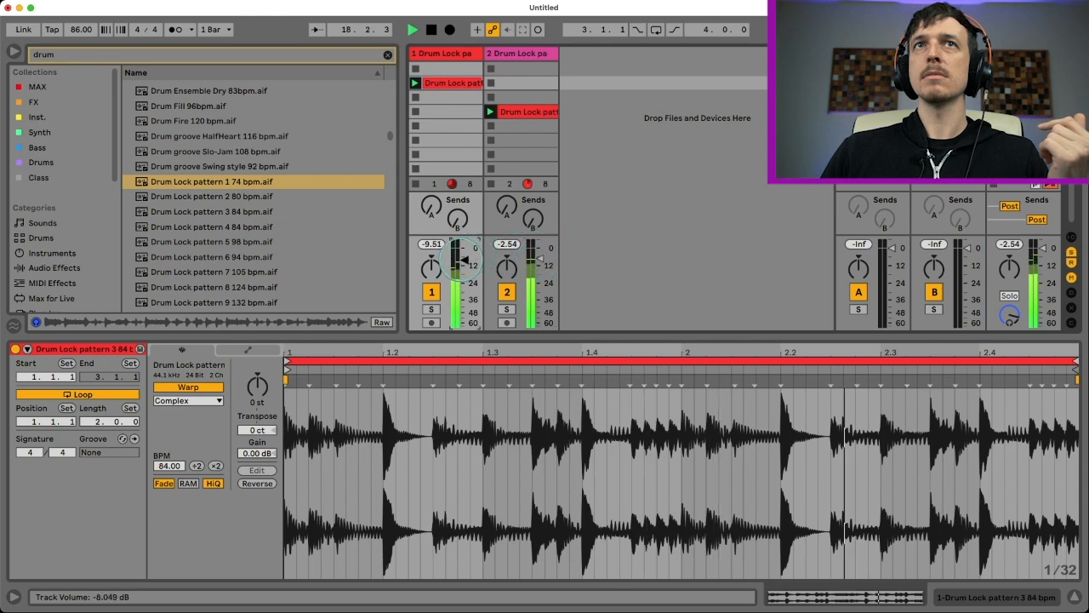
key("space")
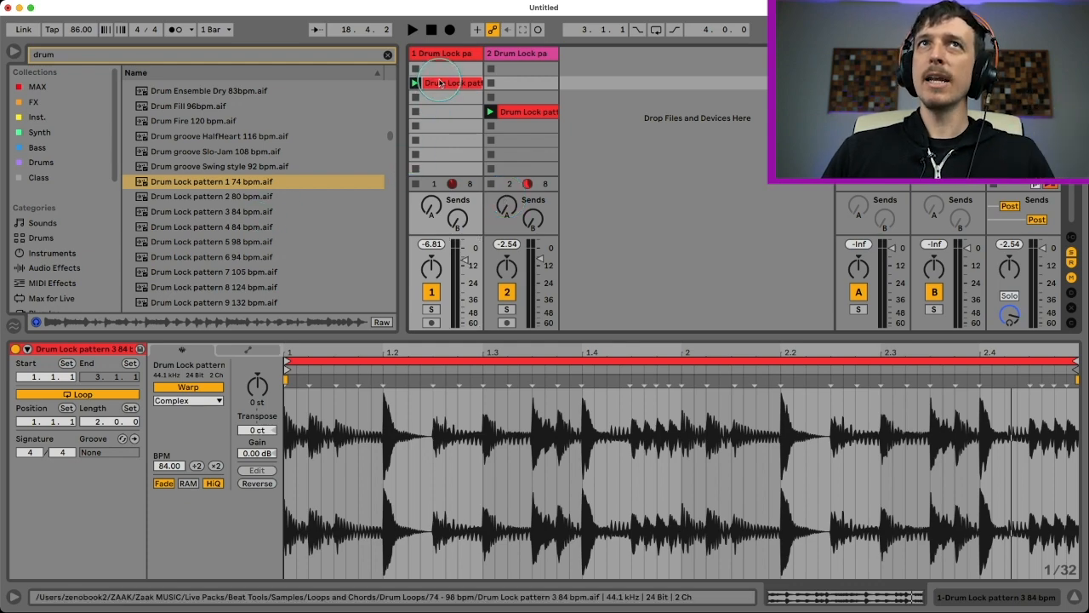
Step: Open the Drum Lock pattern 1 clip on the second track and compare its BPM with the project tempo
left_click(532, 113)
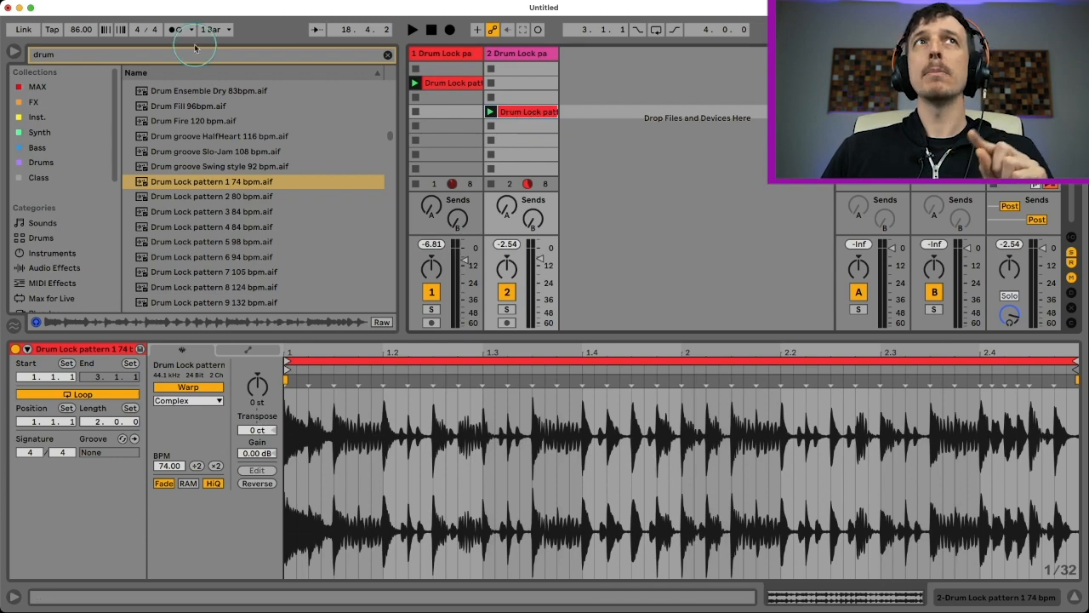
left_click(80, 31)
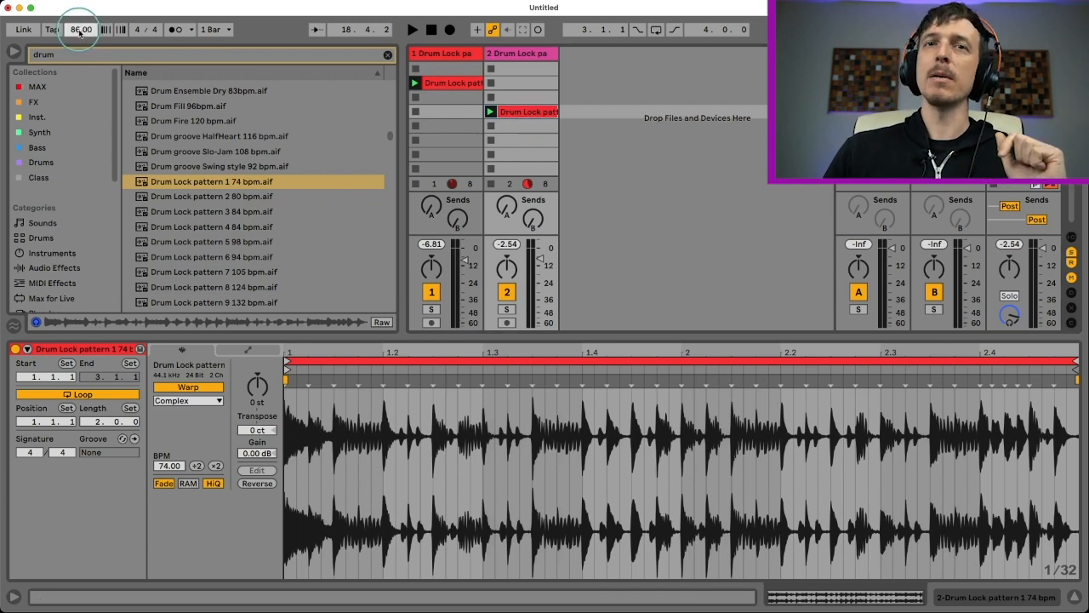
Step: Play the two layered drum loops, set the project tempo to 84 BPM and stop playback
key("space")
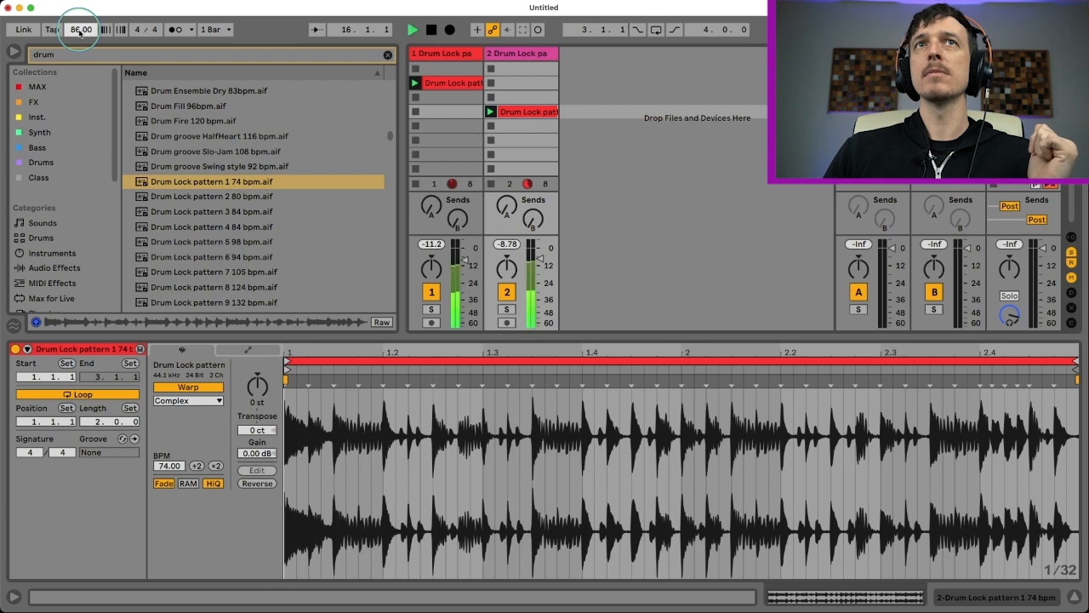
mouse_move(79, 32)
left_mouse_down()
mouse_move(80, 53)
mouse_move(79, 33)
mouse_move(79, 42)
left_mouse_up()
key("space")
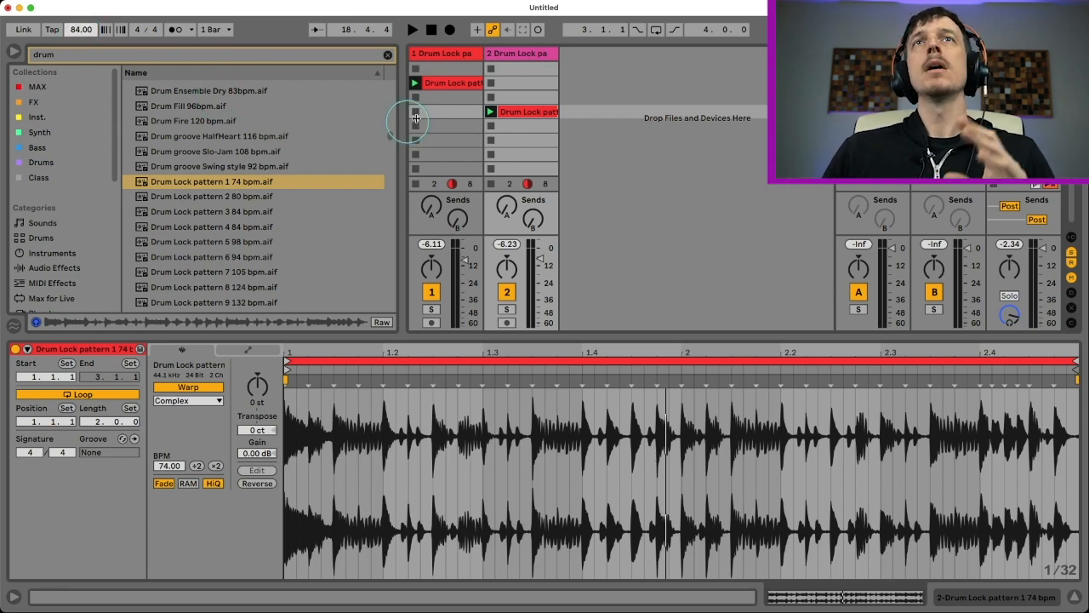
Step: Move the Drum Lock pattern 1 clip to the first track's third slot and load "Drum Lock pattern 6 94 bpm.aif" into its fourth slot
left_click(503, 120)
left_click_drag(515, 116, 462, 103)
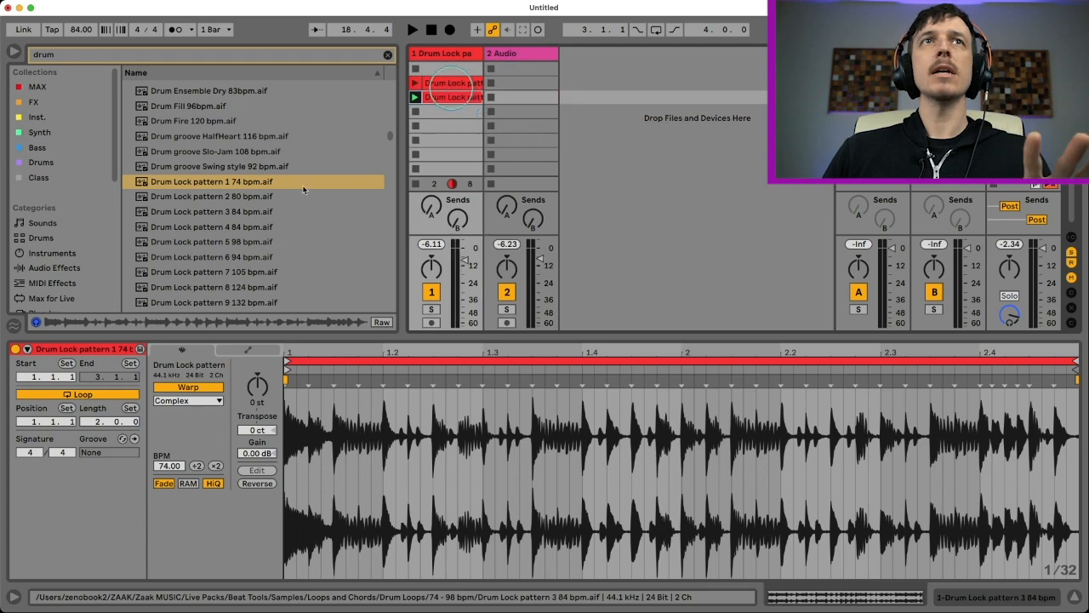
left_click(234, 257)
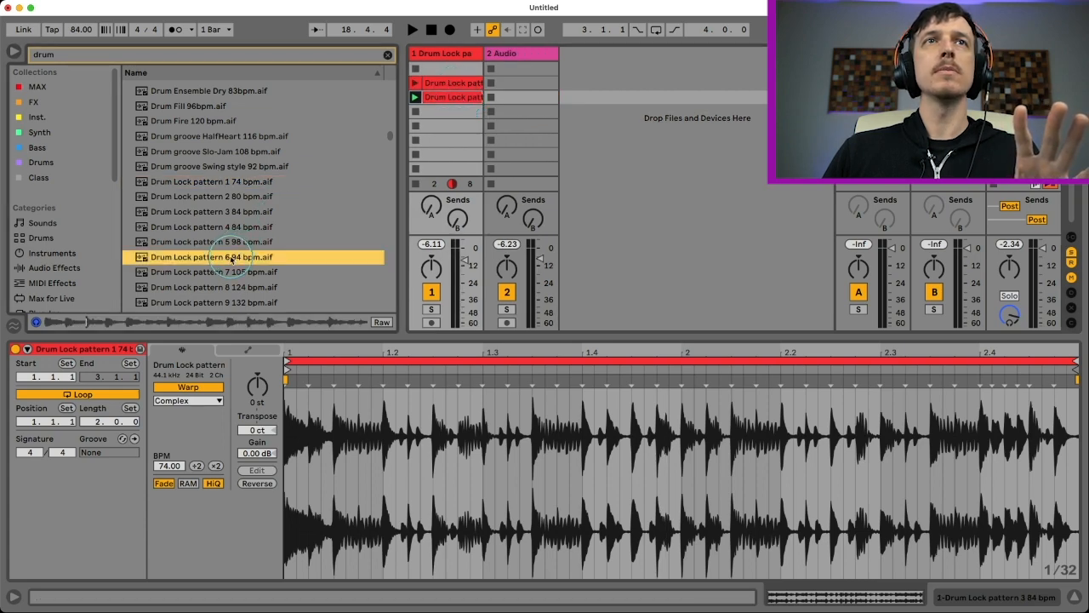
left_click_drag(234, 257, 426, 112)
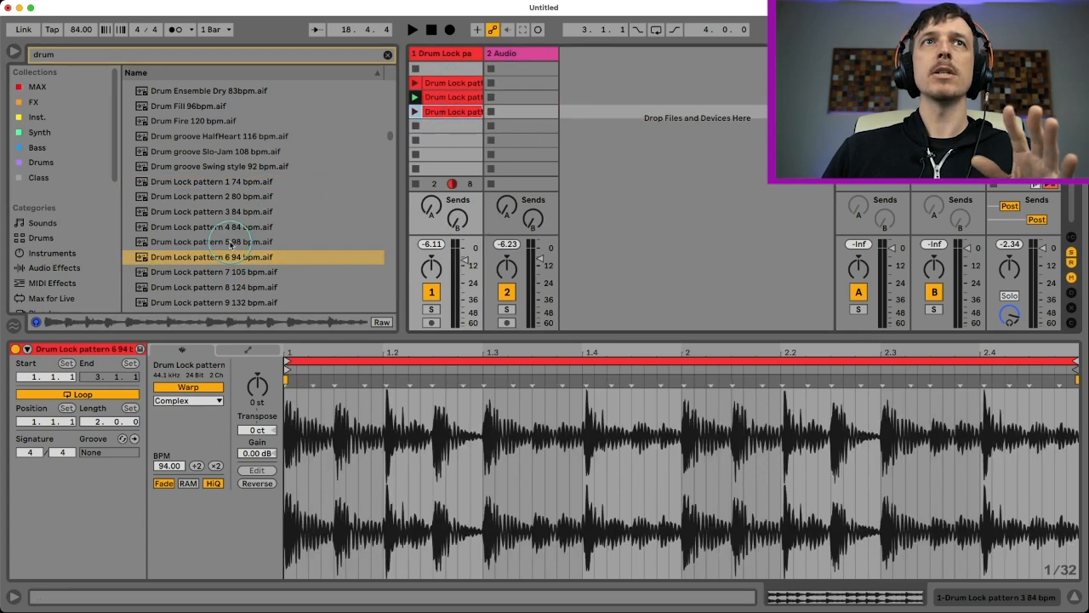
Step: Load "Drum Lock pattern 7 105 bpm.aif" into the first track's fifth slot and launch it, followed by Drum Lock pattern 1
left_click(208, 287)
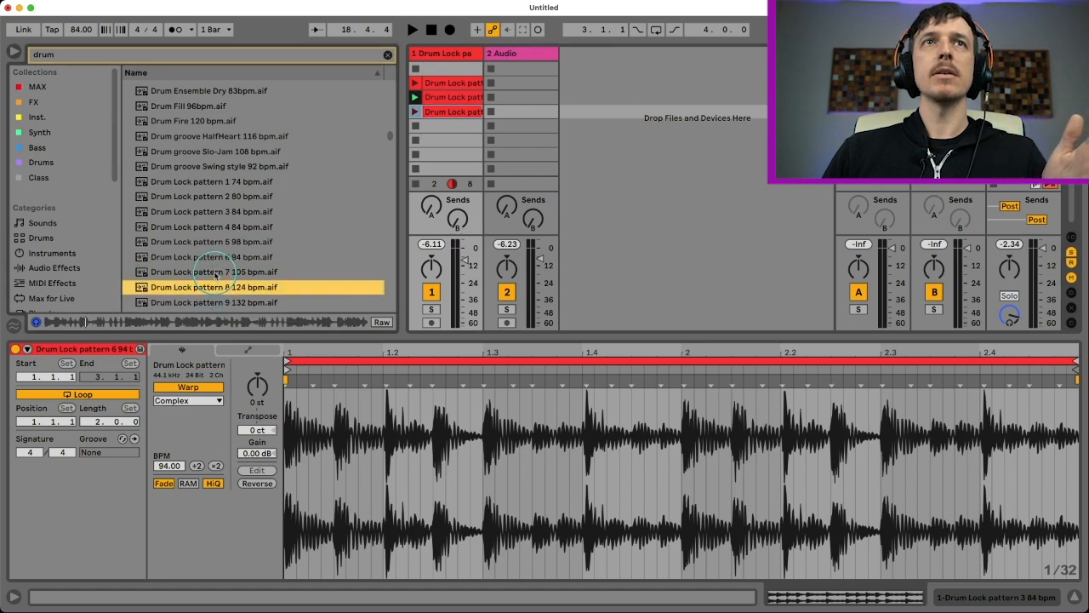
left_click(216, 272)
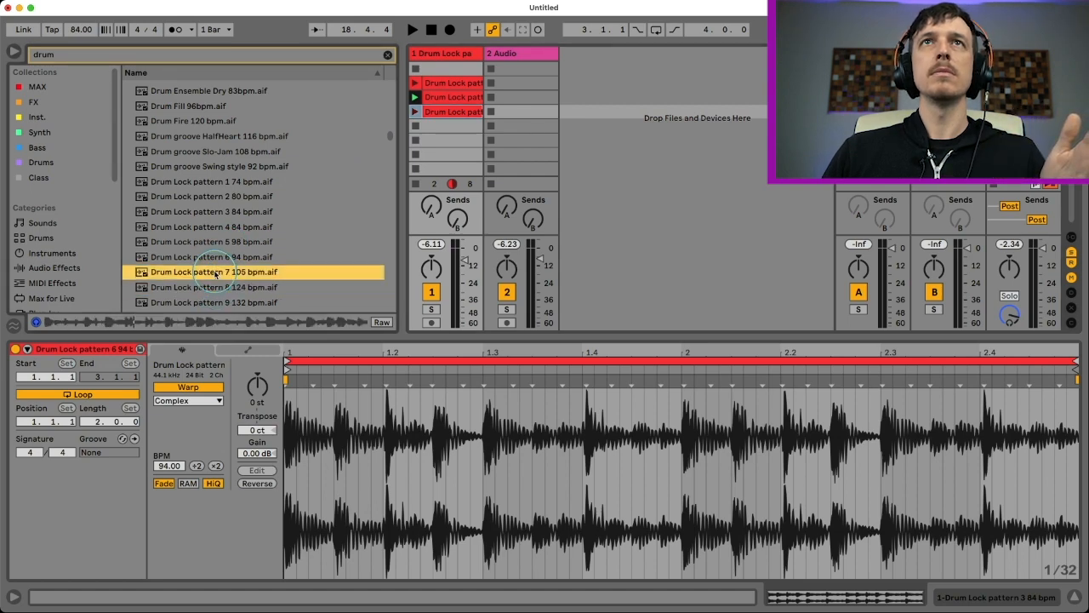
left_click_drag(216, 273, 426, 126)
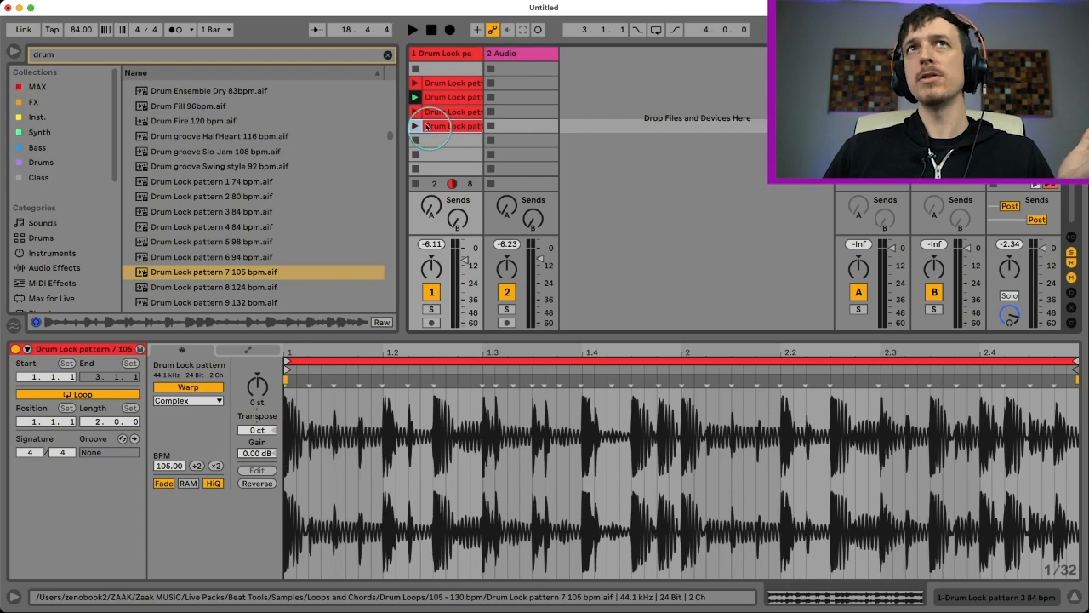
left_click(414, 126)
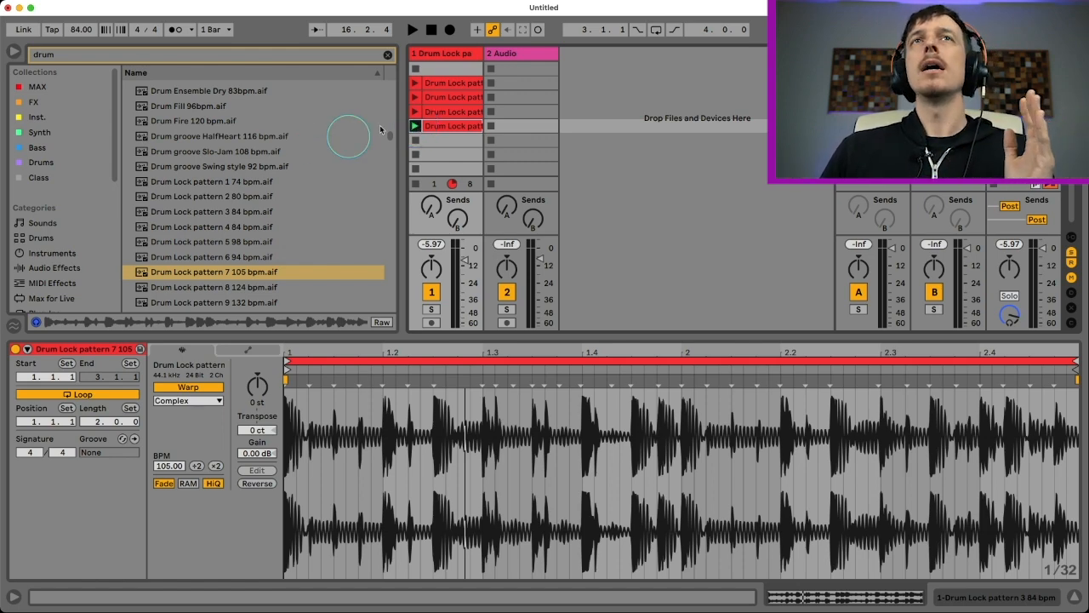
left_click(415, 97)
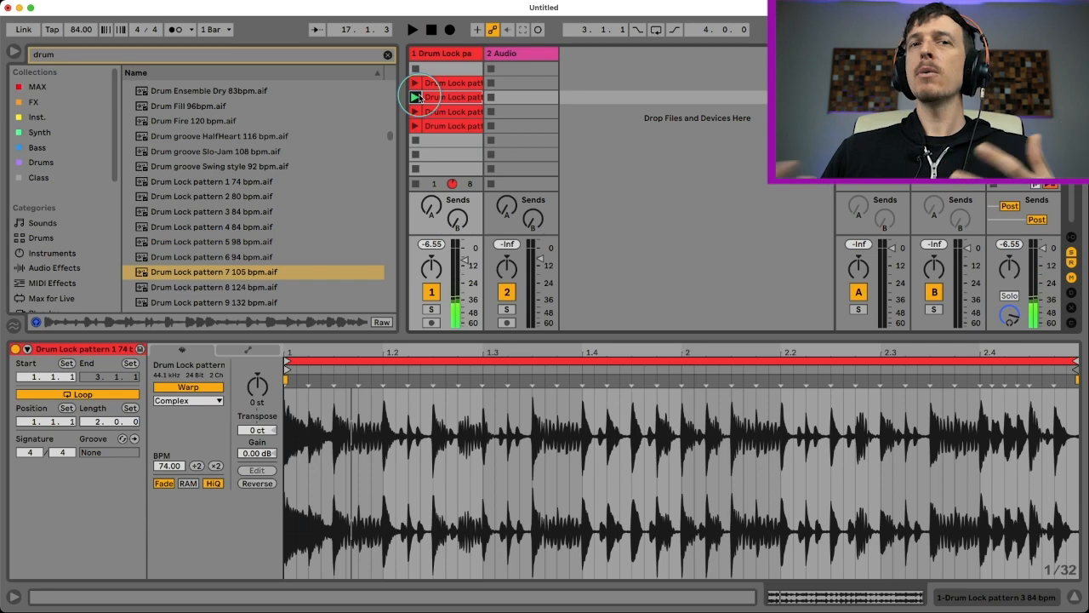
Step: Search the browser samples for "perc", audition E-Perc Maser Blip.wav, and narrow the search to "perc bpm"
left_click(249, 56)
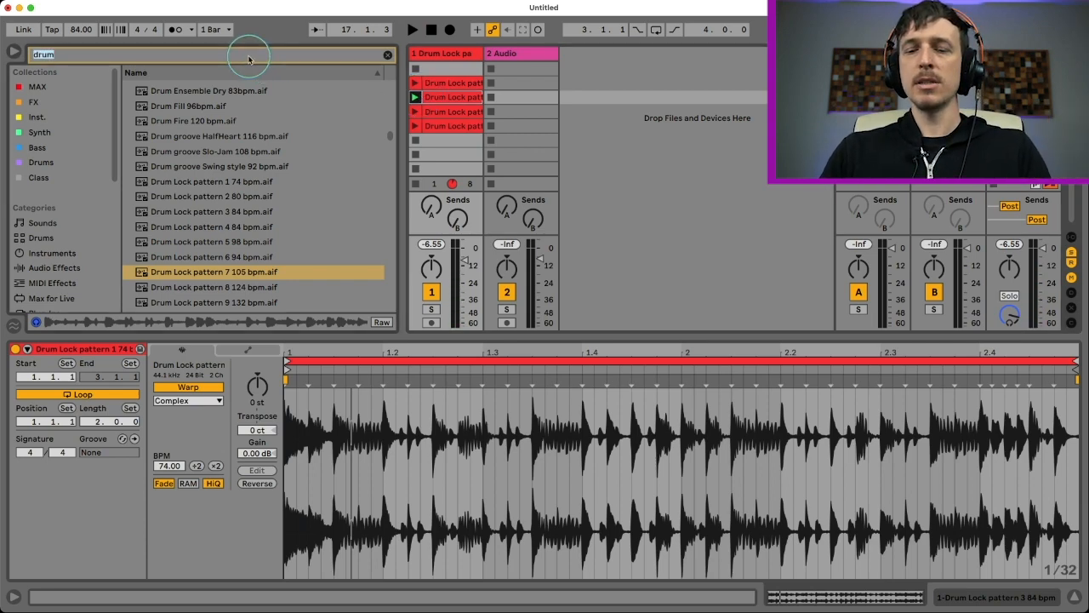
type("perc")
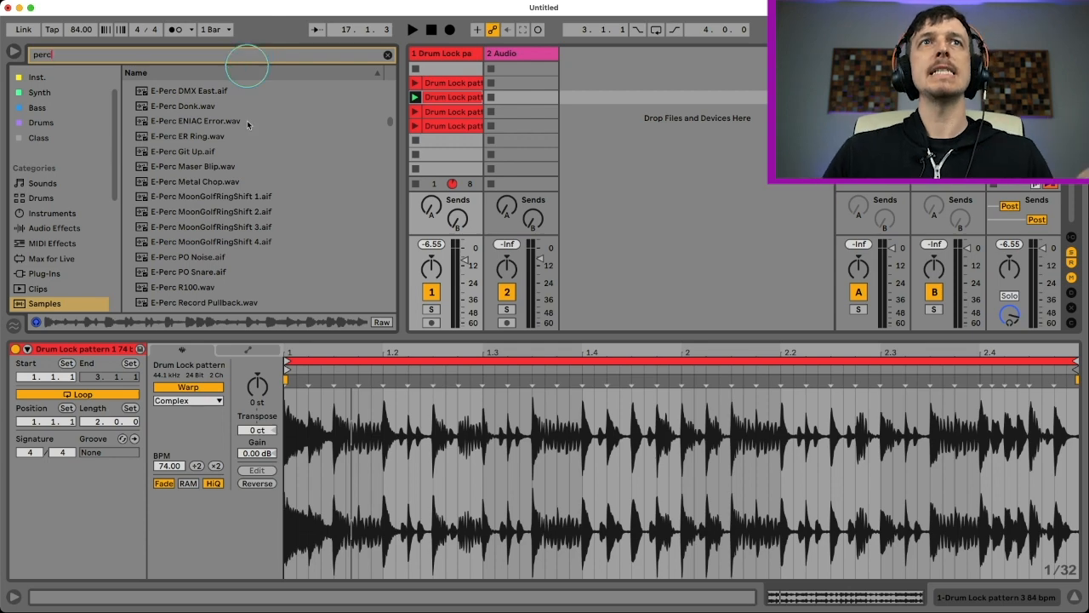
left_click(227, 168)
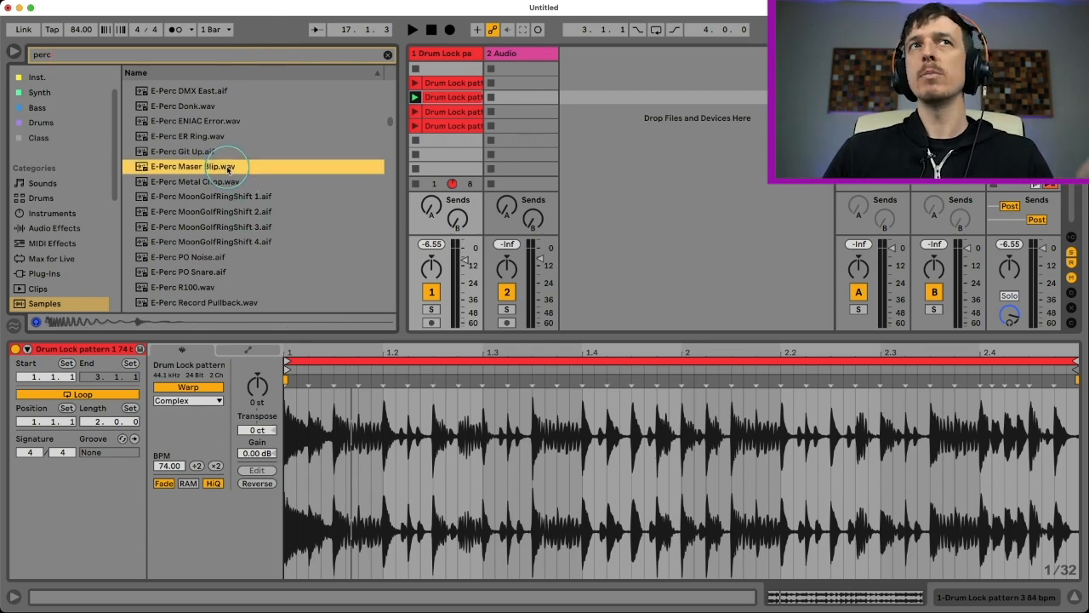
scroll(227, 168, "down", 10)
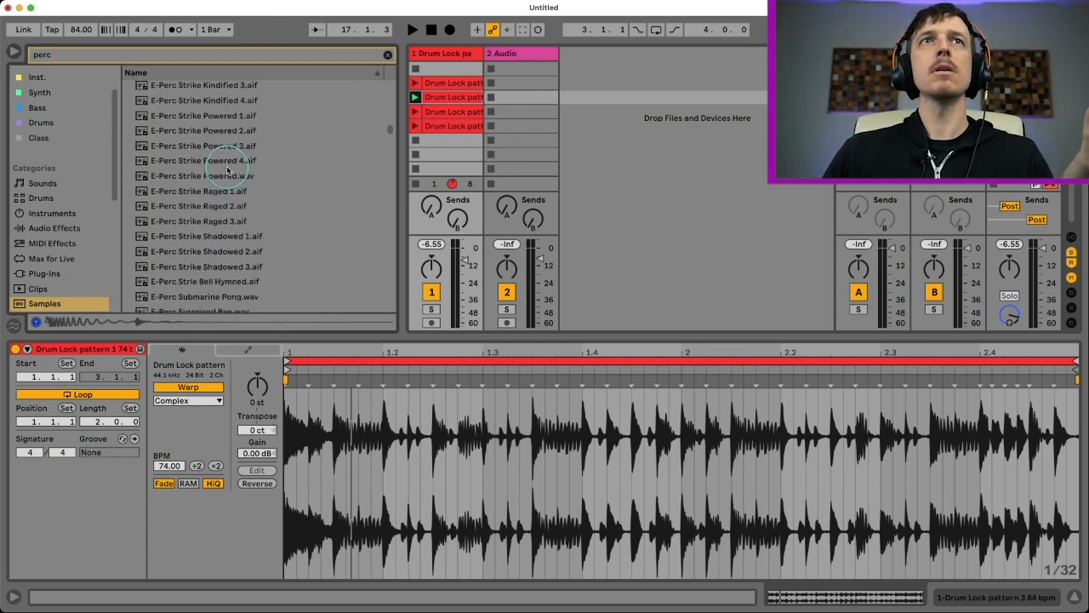
scroll(227, 170, "down", 10)
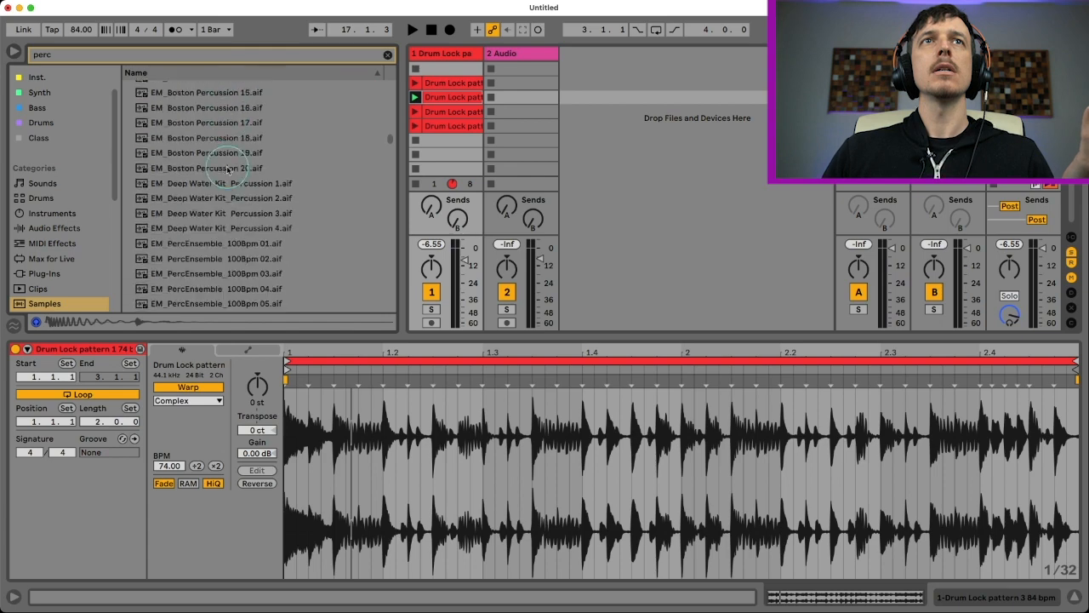
left_click(160, 56)
type("perc bpm")
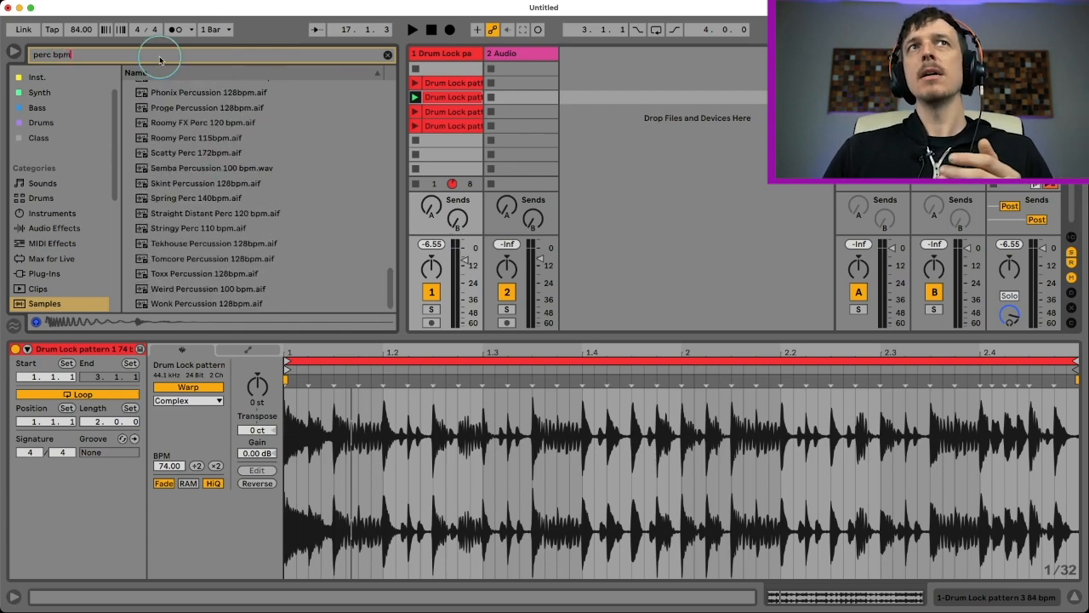
Step: Audition several percussion loops and load "Percussion Loop Shaker-Tamb 89 bpm.aif" into the second track's second slot
scroll(205, 132, "up", 2)
left_click(212, 143)
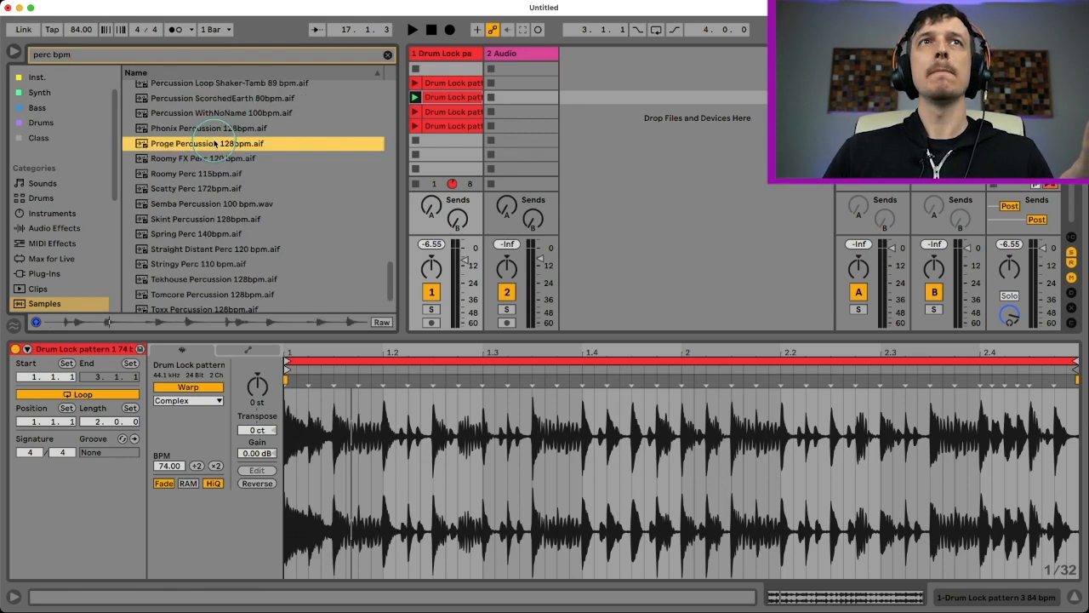
scroll(214, 144, "up", 3)
left_click(216, 156)
scroll(217, 158, "up", 3)
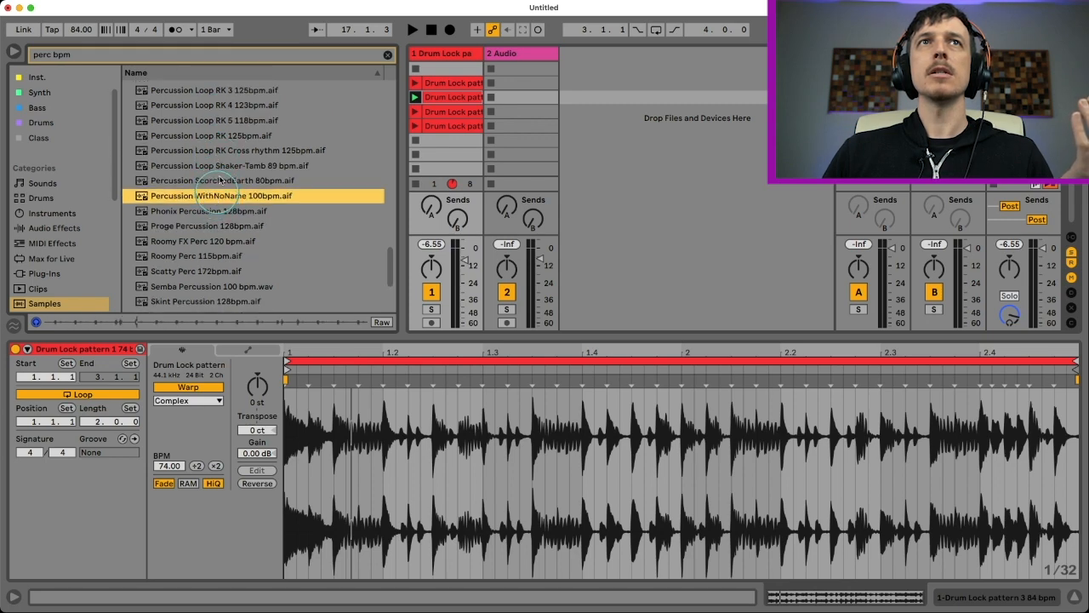
left_click(220, 165)
left_click(219, 180)
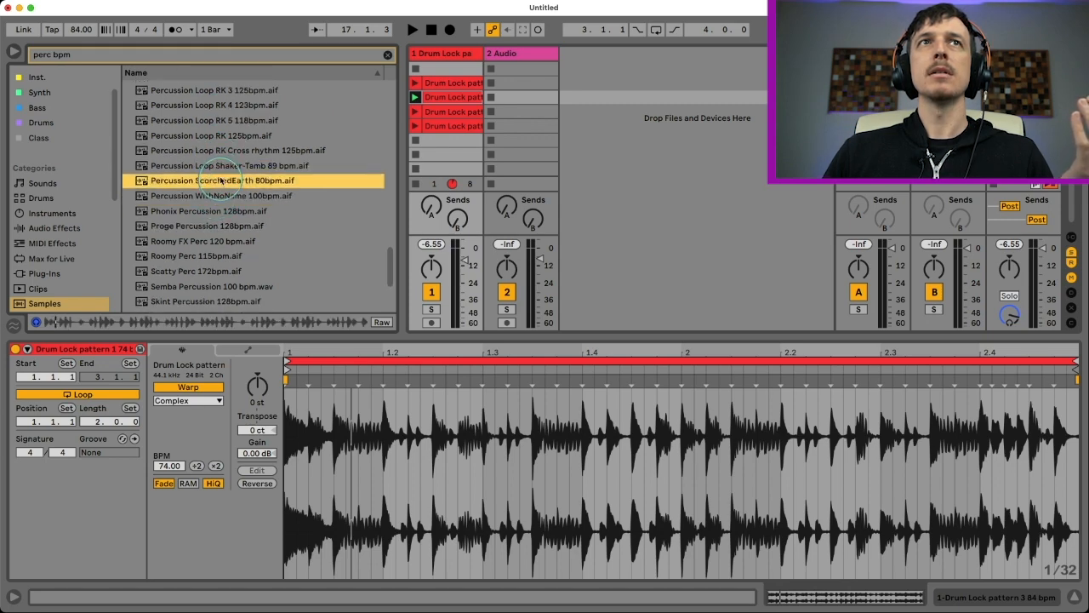
left_click(219, 165)
left_click_drag(219, 165, 521, 83)
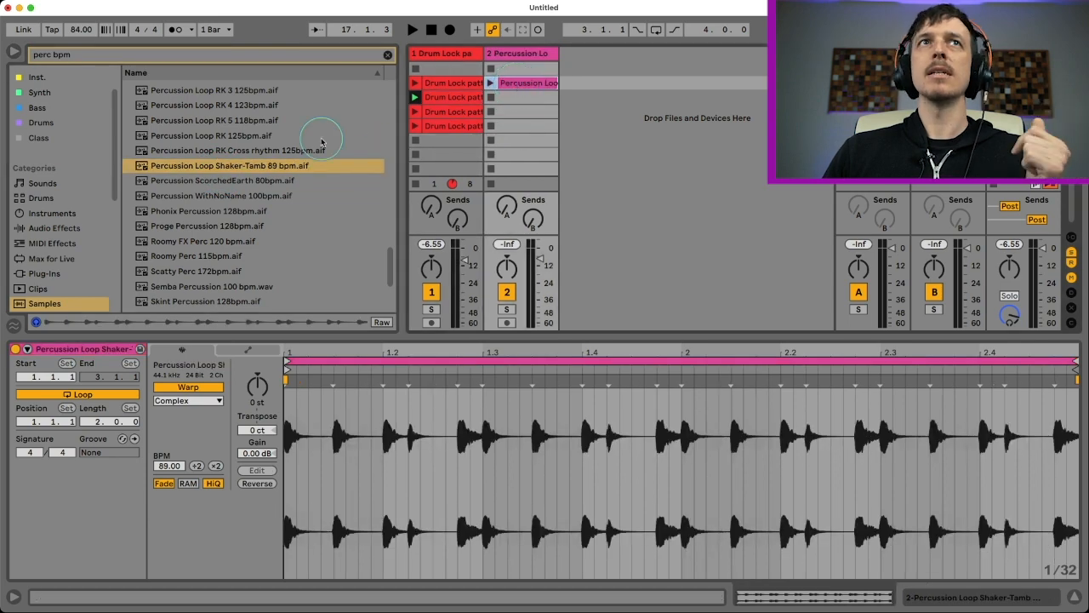
Step: Load "Percussion Lodge 80bpm.aif" and "Percussion Ensemble 92 bpm.aif" into the second track's third and fourth slots
scroll(233, 155, "up", 4)
left_click(224, 162)
scroll(223, 169, "up", 3)
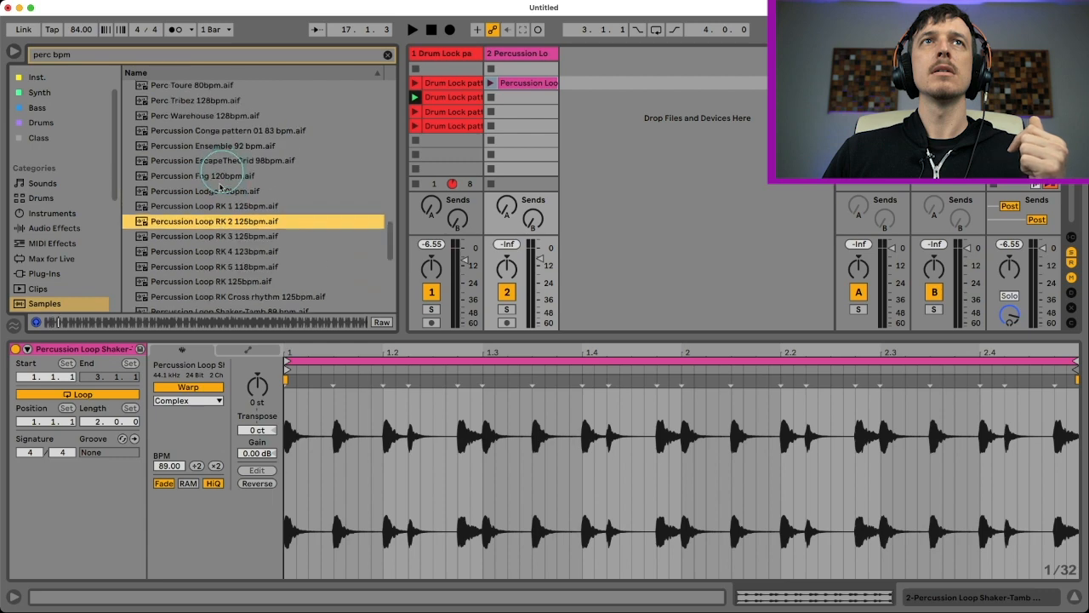
left_click(216, 191)
left_click_drag(216, 191, 520, 97)
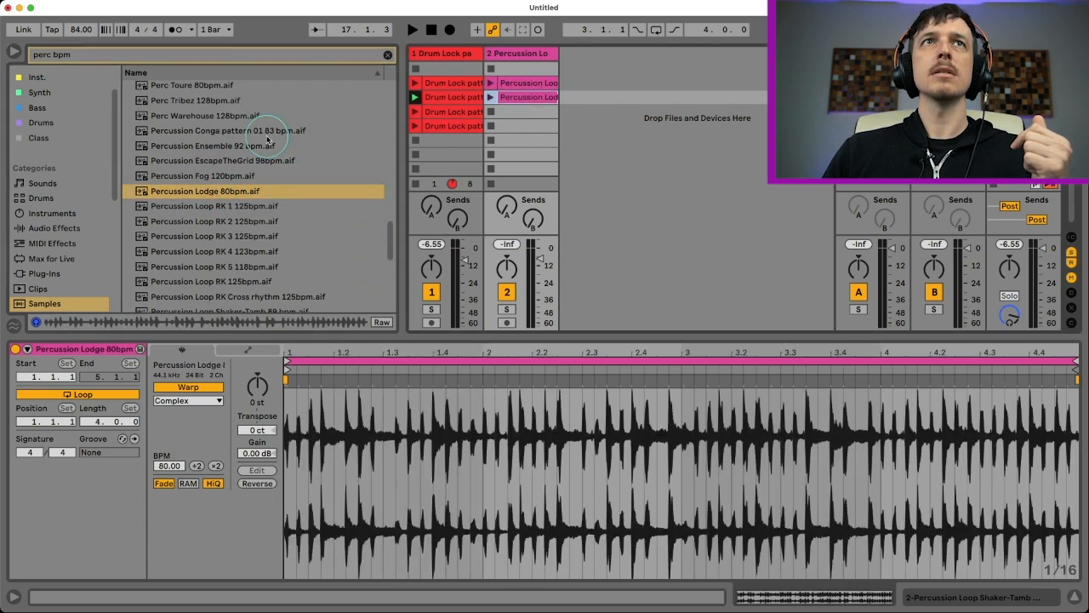
left_click(222, 147)
left_click_drag(221, 146, 519, 111)
Step: Audition more percussion loops and load "Perc Toure 80bpm.aif" into the second track's fifth slot
left_click(277, 130)
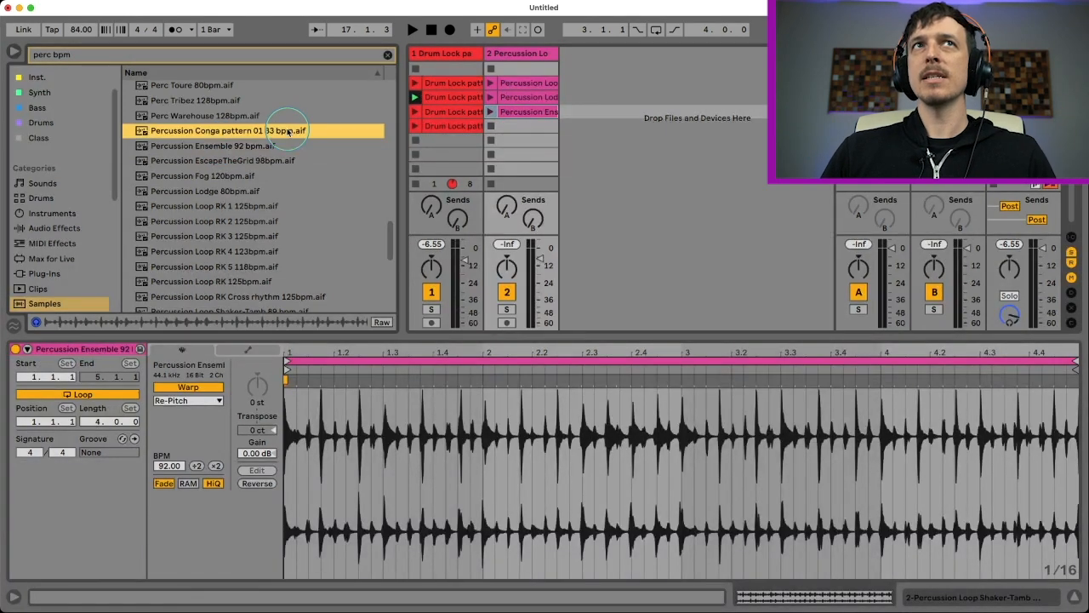
left_click(217, 116)
scroll(217, 123, "up", 2)
left_click(208, 115)
scroll(209, 119, "up", 2)
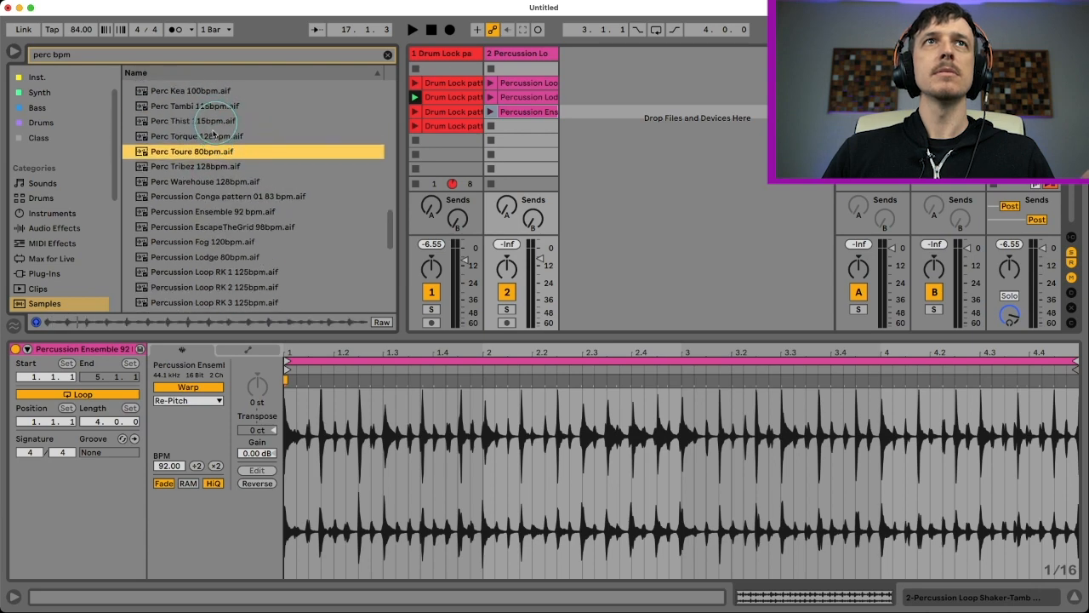
left_click(203, 136)
left_click(205, 152)
left_click_drag(205, 152, 538, 130)
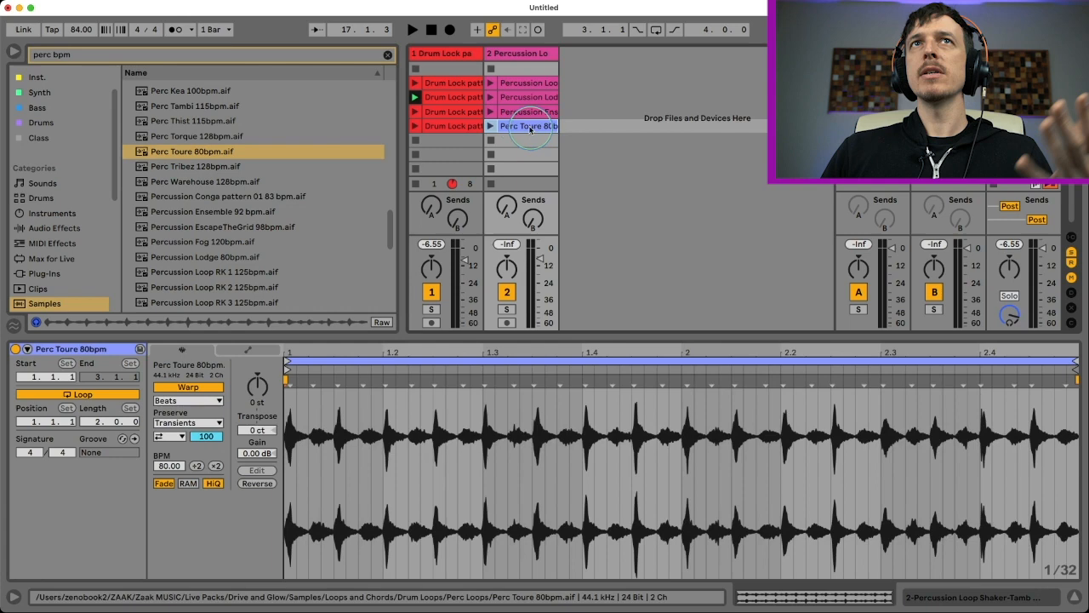
Step: Compare the clip settings of Drum Lock pattern 1, Percussion Lodge, Percussion Ensemble and Drum Lock pattern 6
left_click(462, 98)
left_click(462, 98)
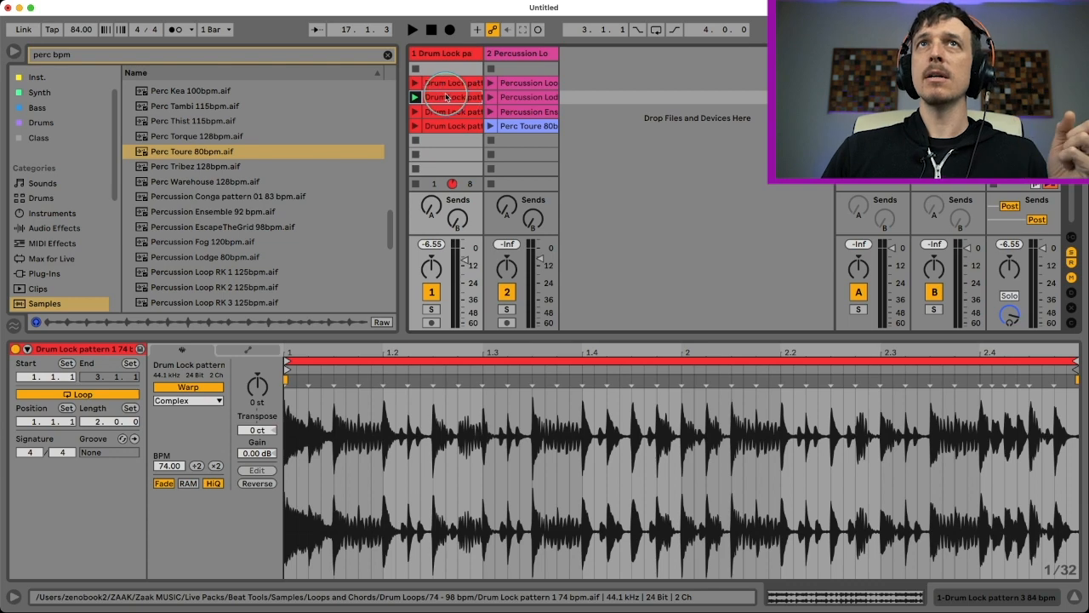
left_click(521, 98)
left_click(517, 111)
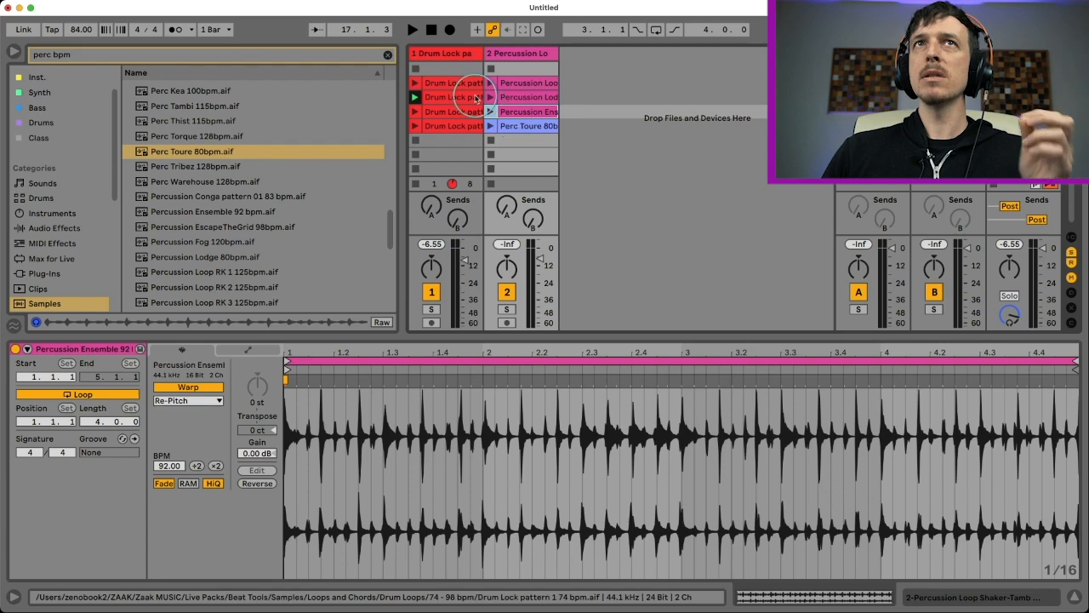
left_click(451, 111)
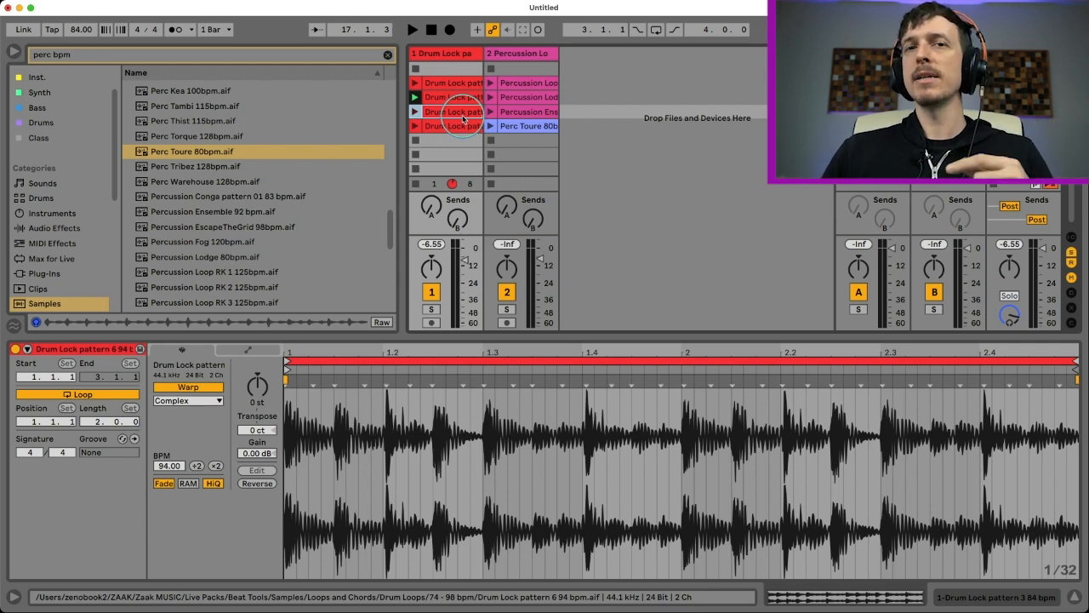
Step: Start playback of Drum Lock pattern 1 and launch the second track's four percussion clips over it, one after another
key("space")
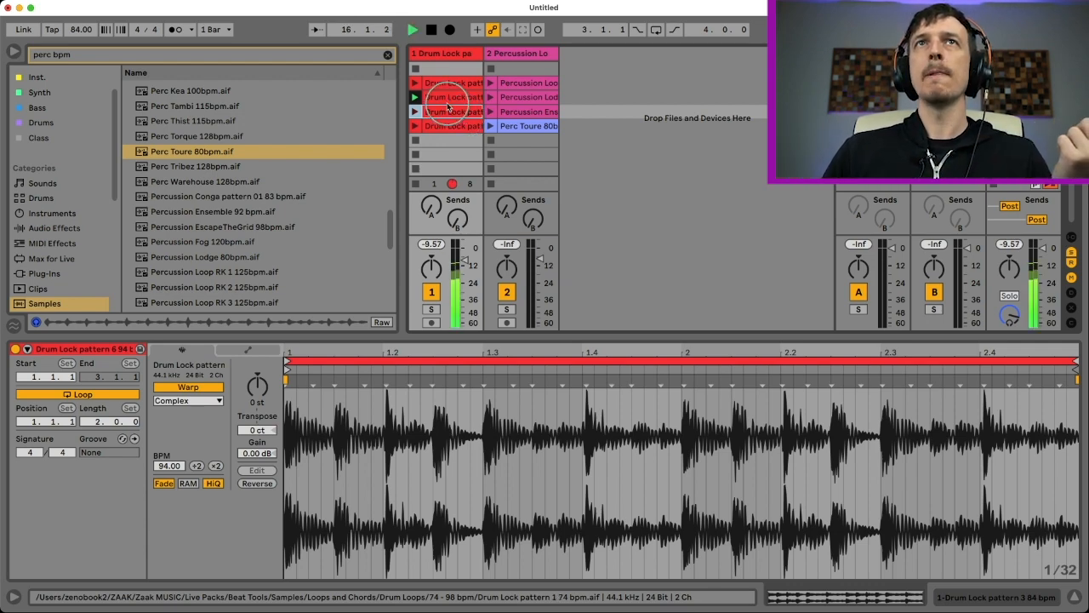
left_click(491, 82)
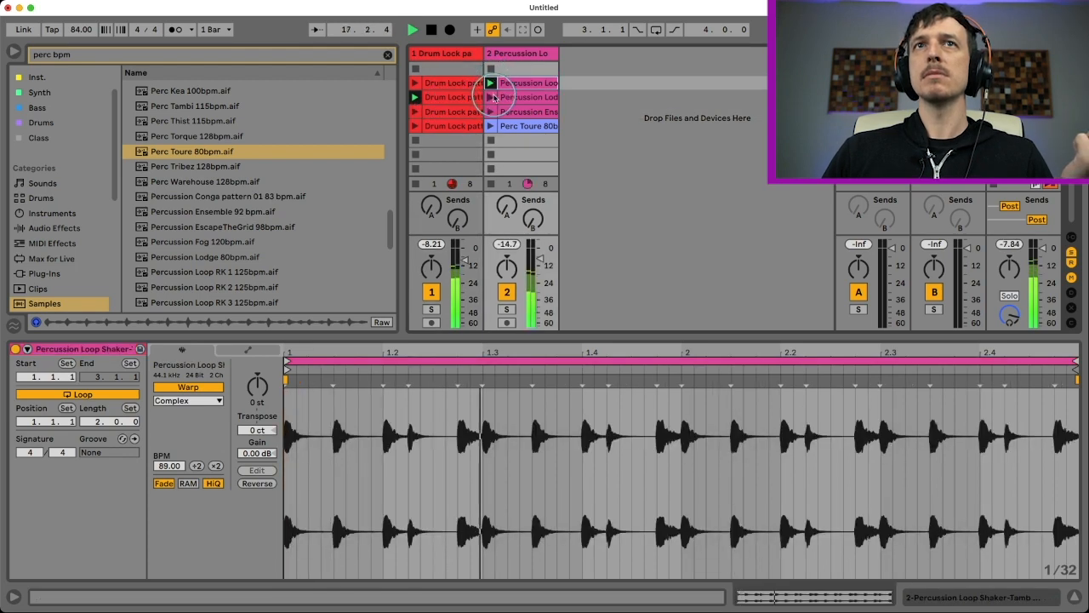
left_click(491, 97)
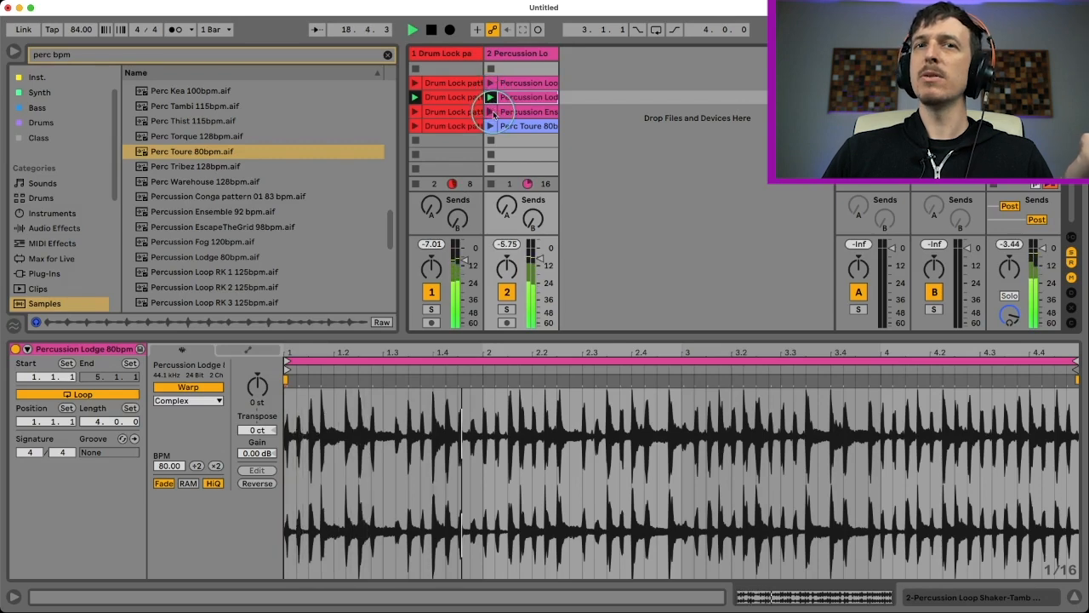
left_click(491, 112)
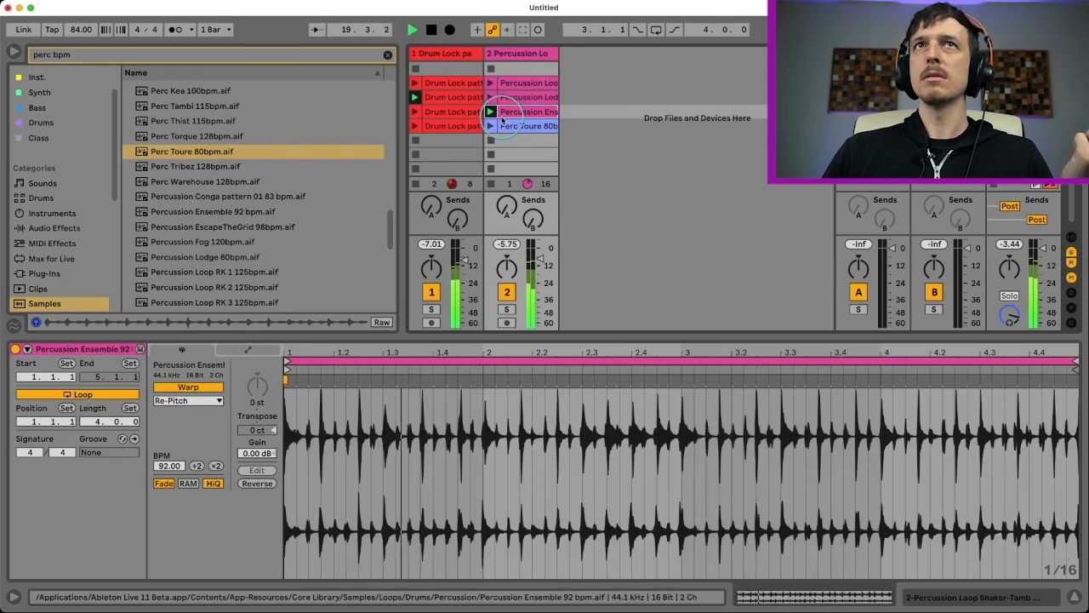
left_click(492, 126)
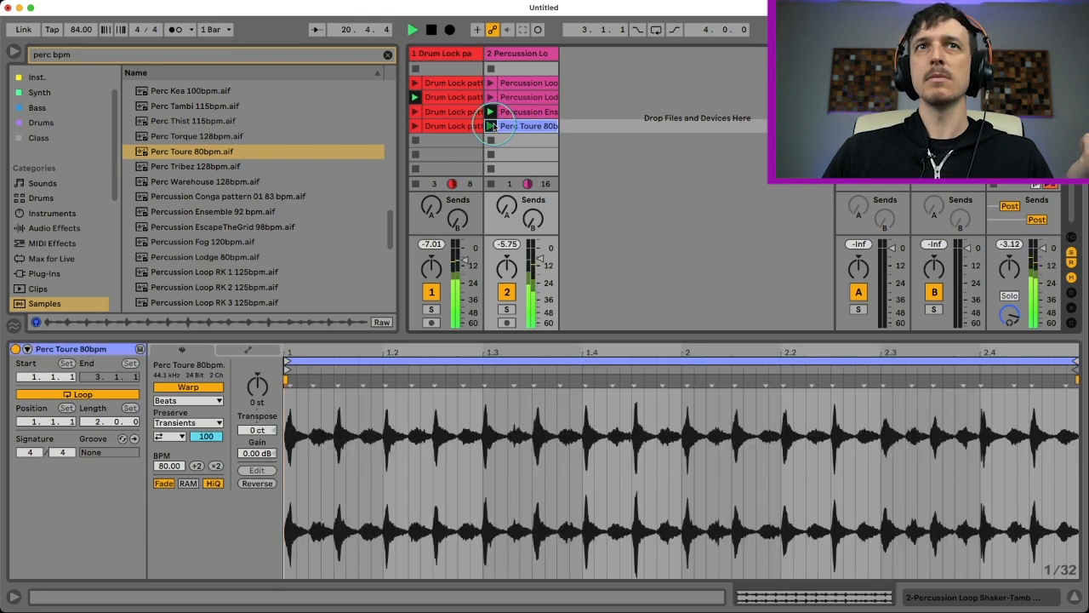
Step: Launch Drum Lock pattern 6 with Percussion Lodge, Percussion Ensemble and Percussion Loop Shaker over it, and switch the drums to Drum Lock pattern 7
left_click(415, 111)
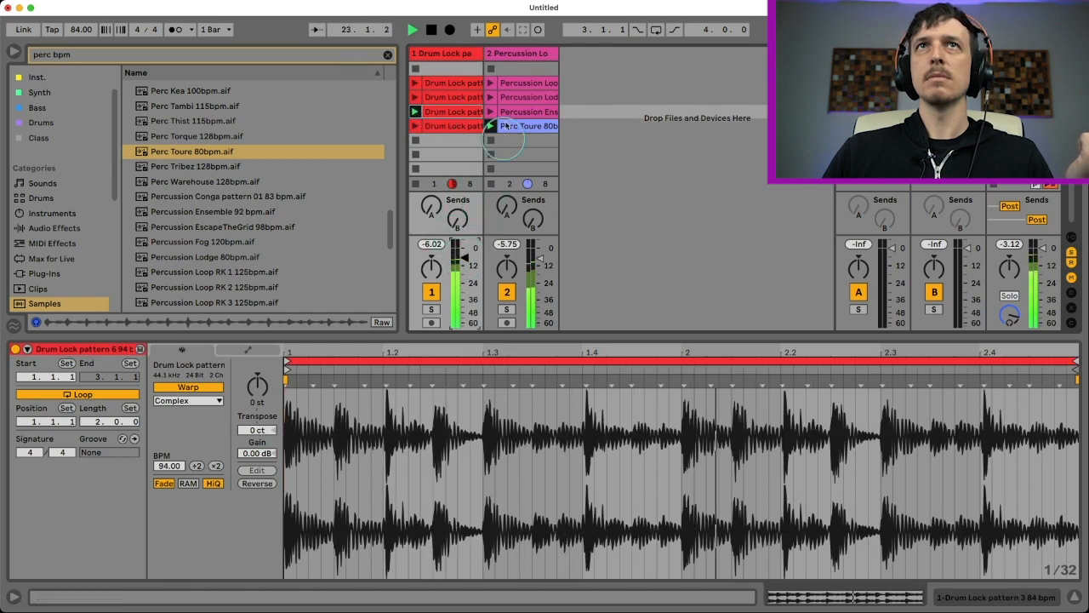
left_click(491, 98)
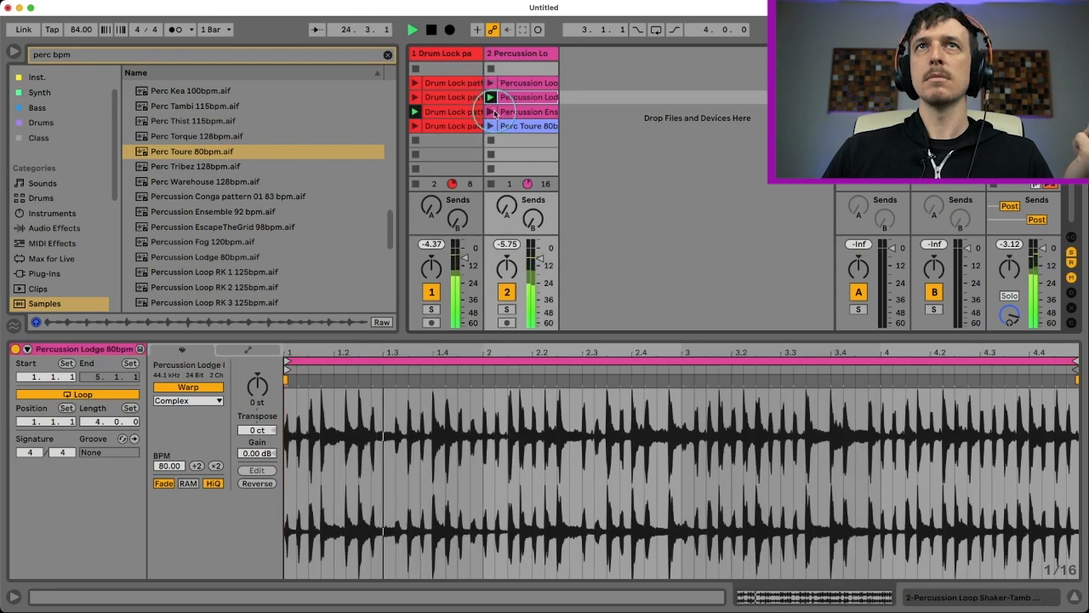
left_click(492, 113)
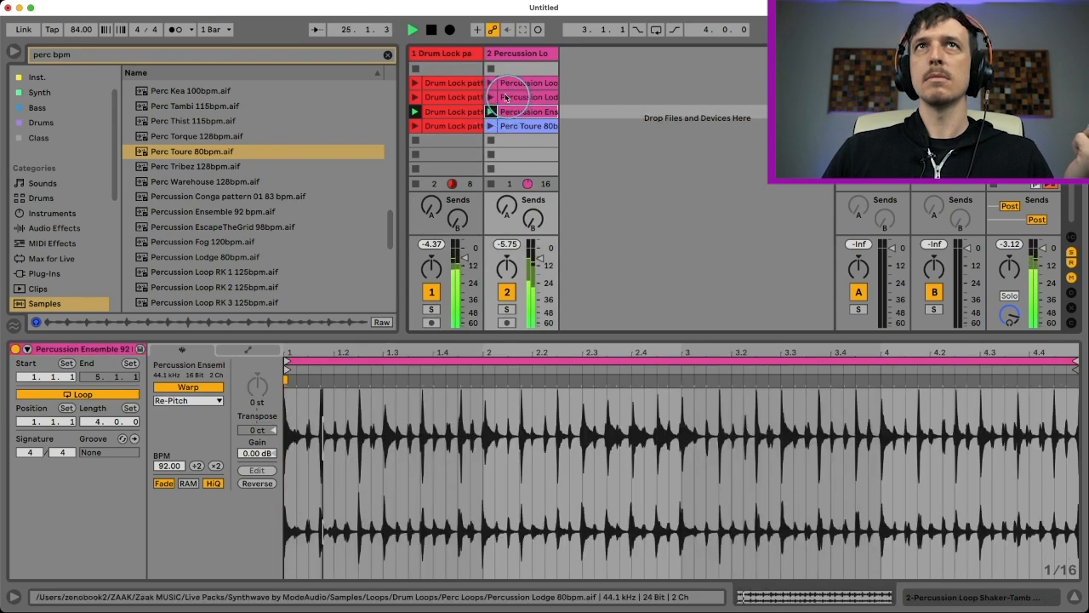
left_click(491, 83)
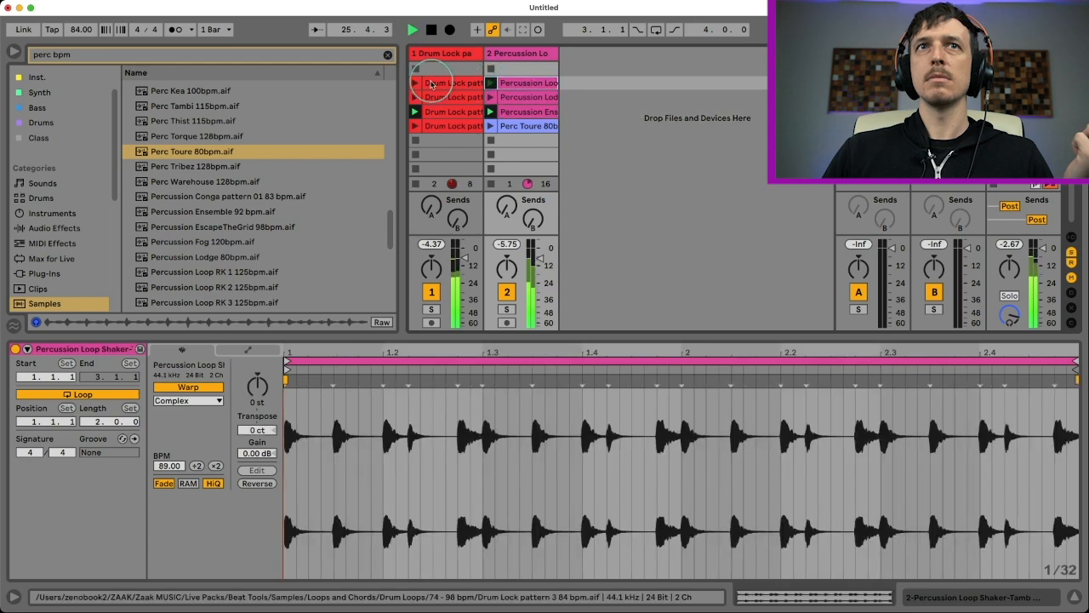
left_click(416, 126)
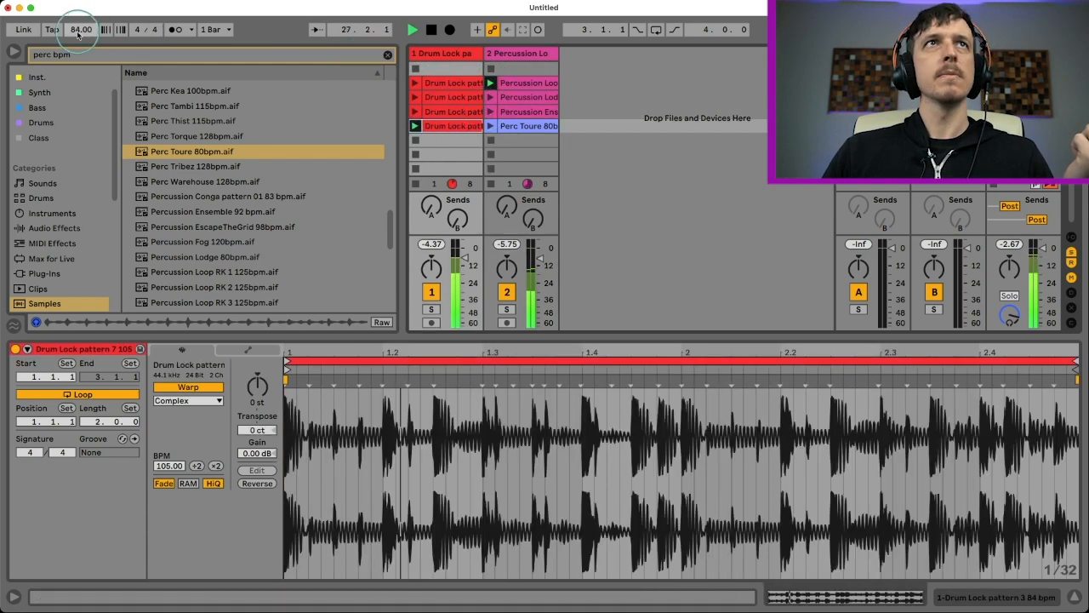
Step: Set the tempo to 94 BPM, launch the Lodge, Ensemble and Toure percussion clips over Drum Lock pattern 7, and stop playback
left_click_drag(78, 32, 78, 26)
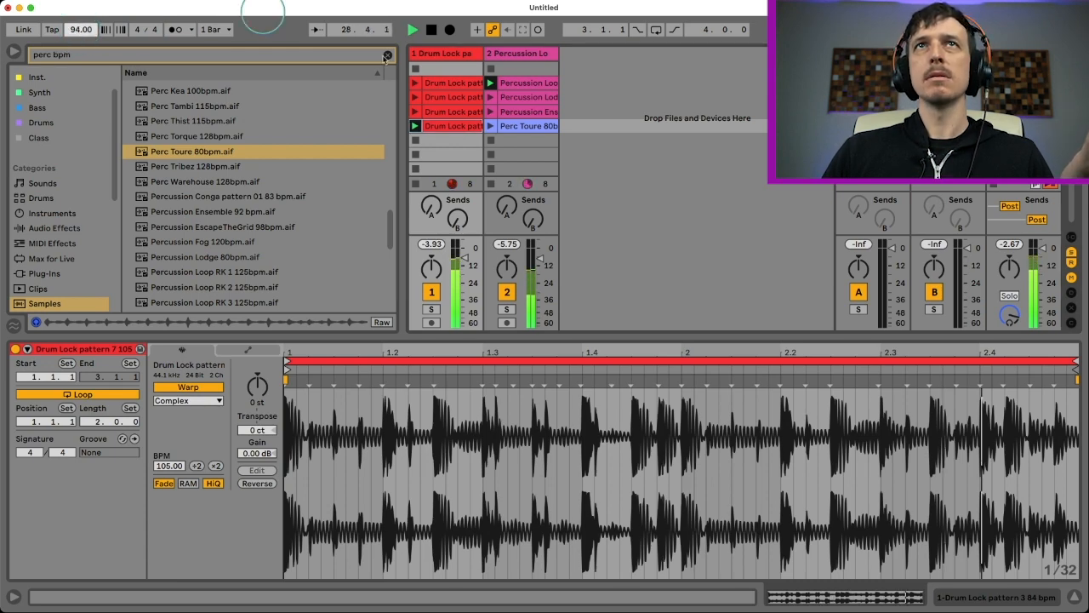
left_click(490, 98)
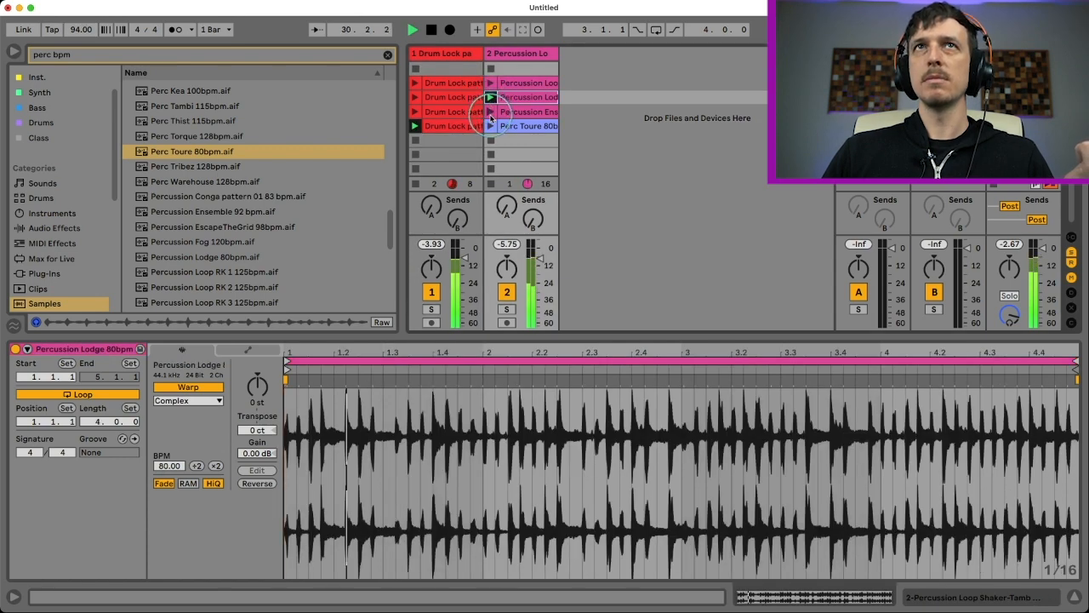
left_click(491, 113)
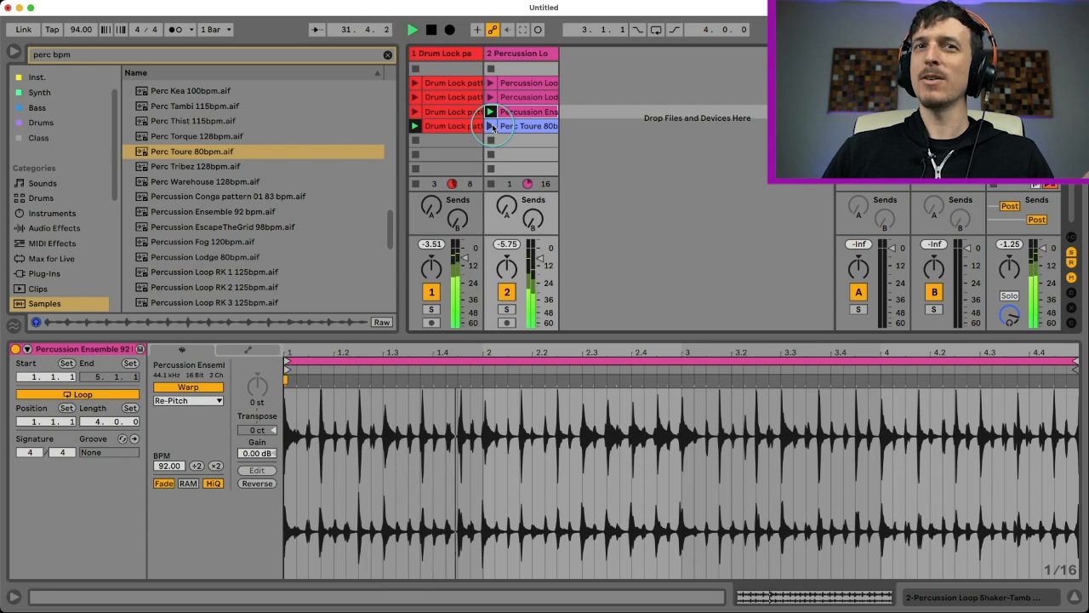
left_click(492, 126)
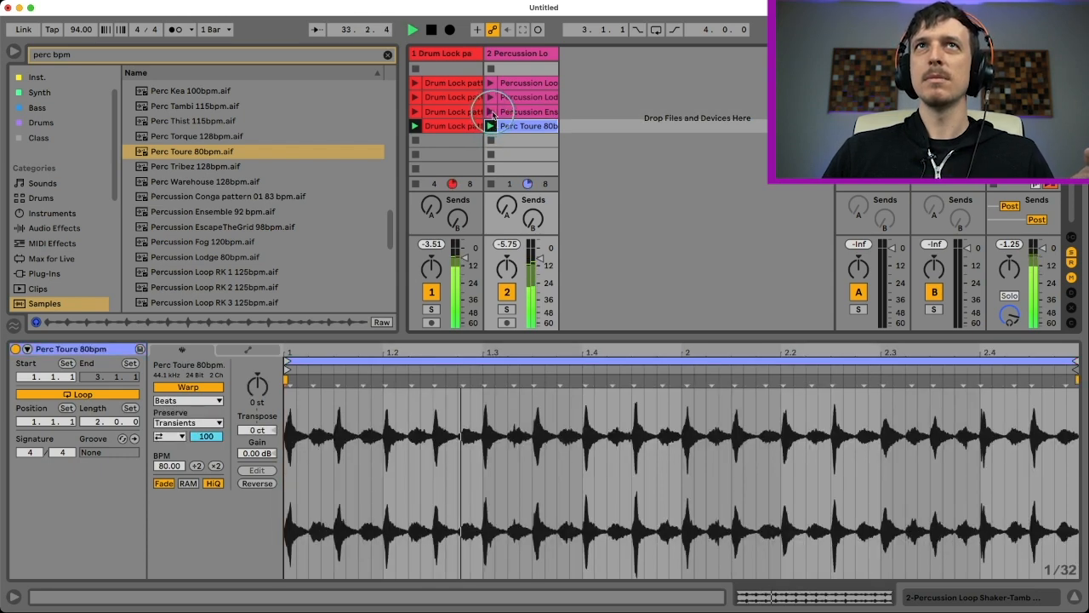
left_click(491, 112)
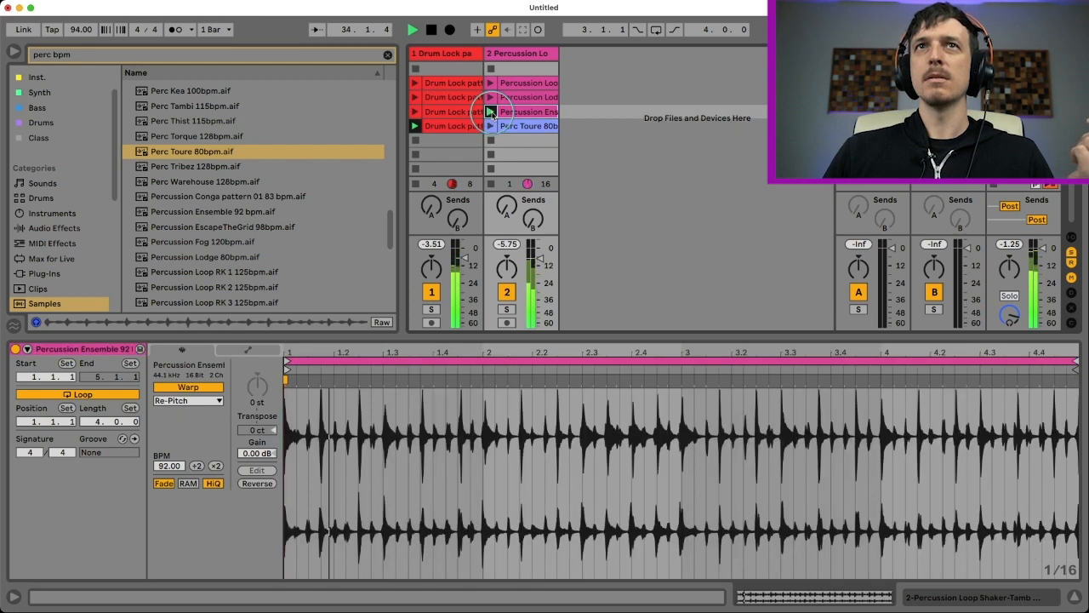
key("space")
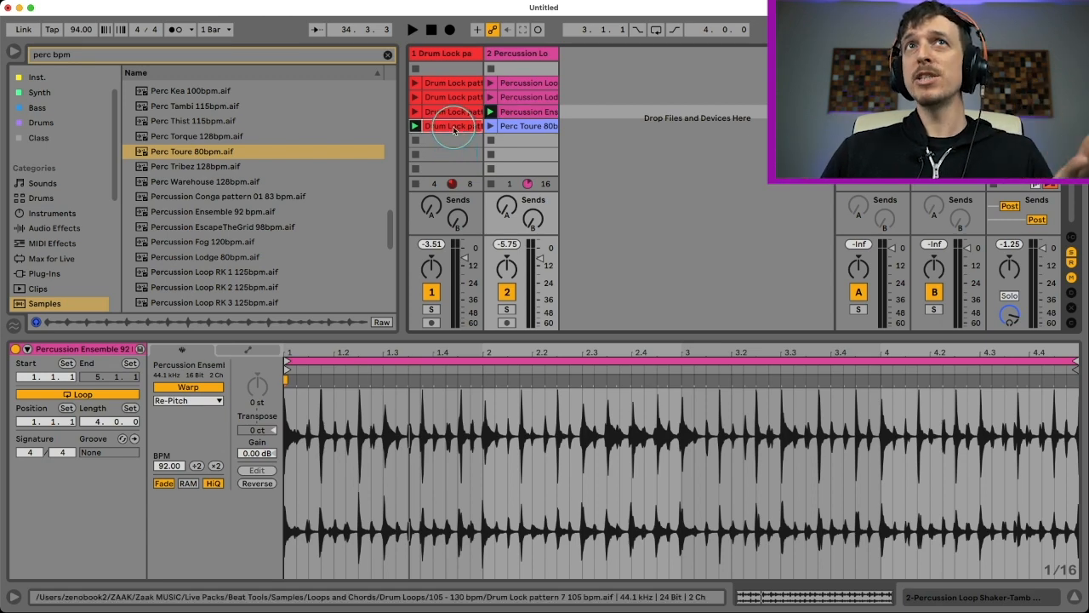
Step: Show the clip settings of Drum Lock pattern 7 and look briefly at the Arrangement View before returning to the Session View
left_click(453, 127)
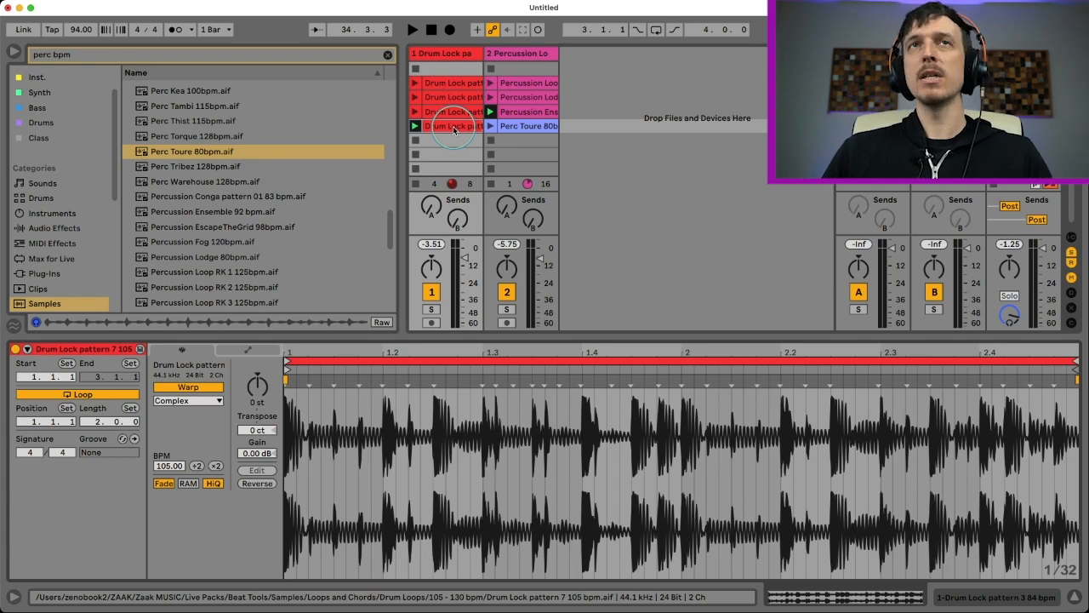
key("Tab")
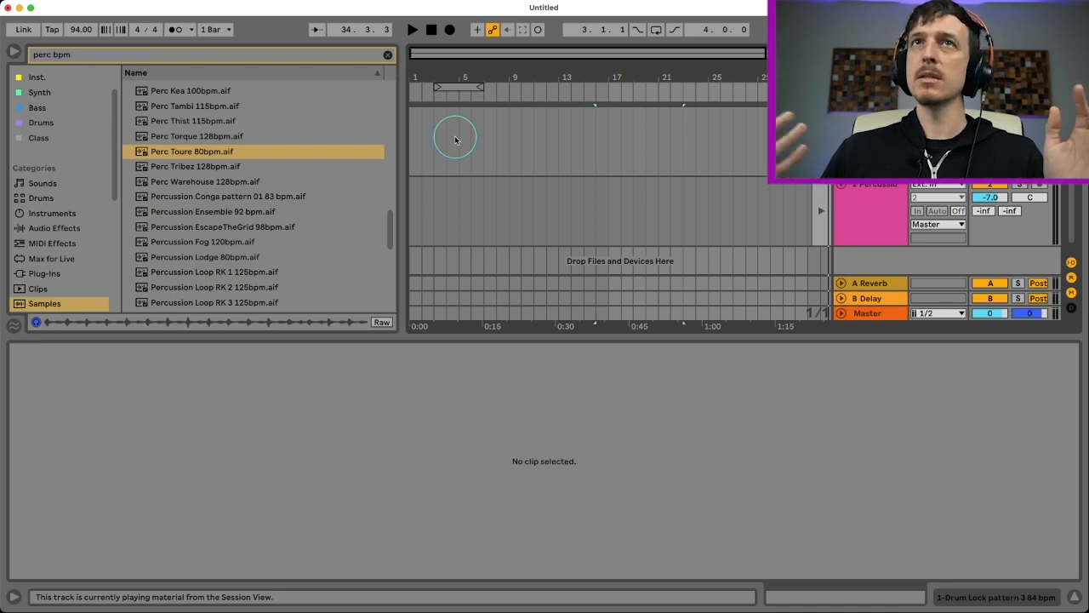
key("Tab")
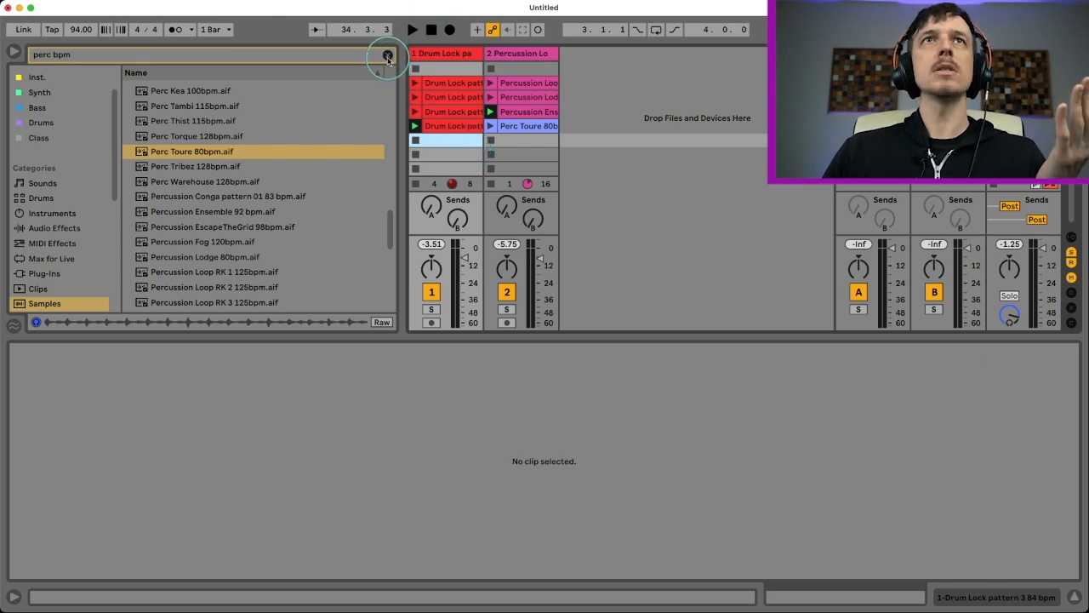
Step: Search the samples for "bass bpm" and audition the first three bass loops
double_click(310, 54)
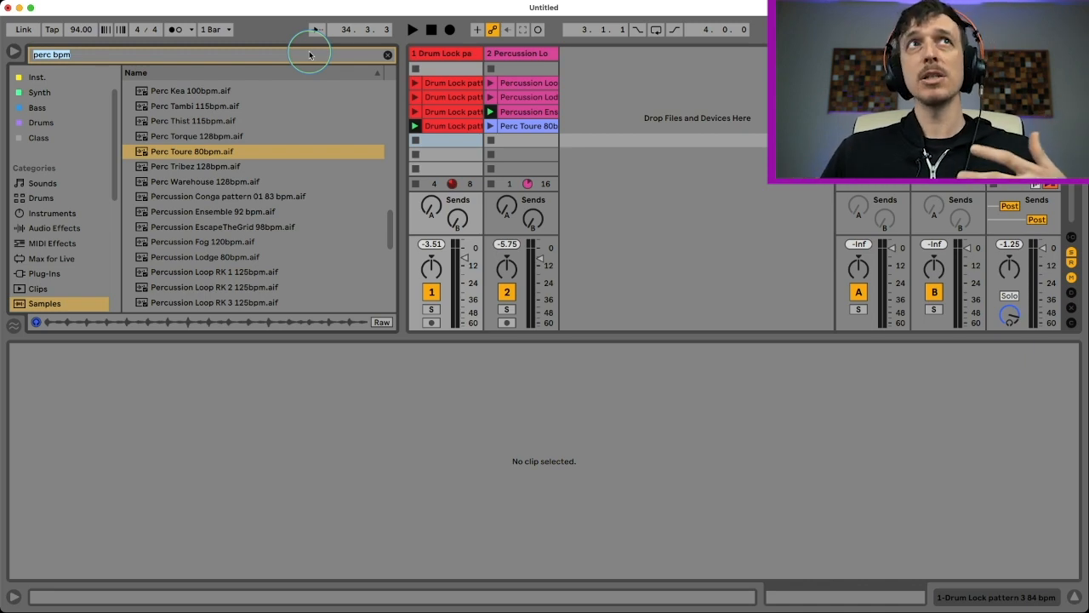
type("b")
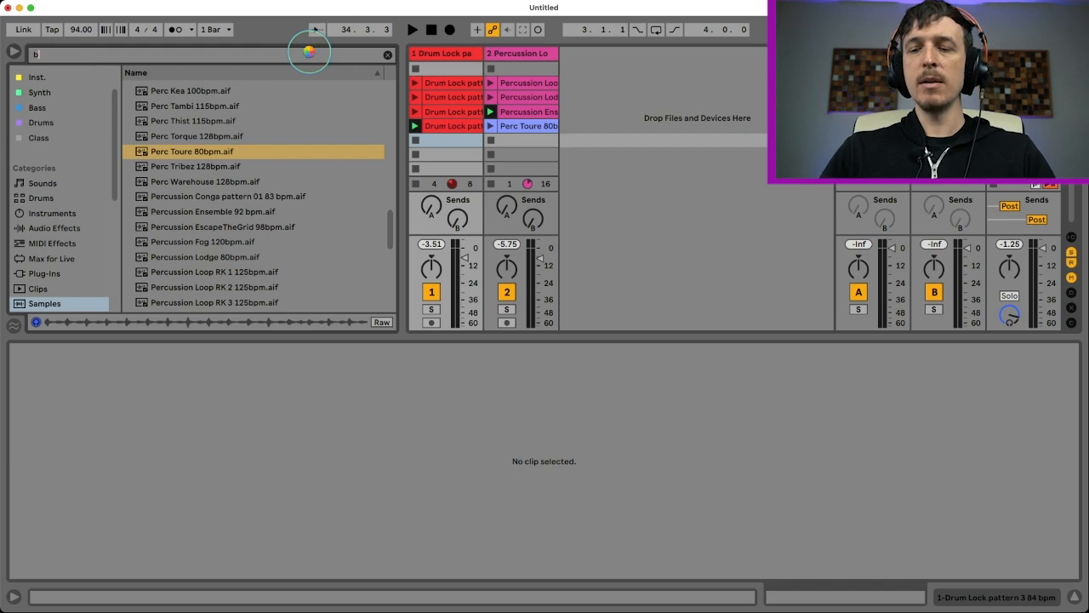
type("ass bp")
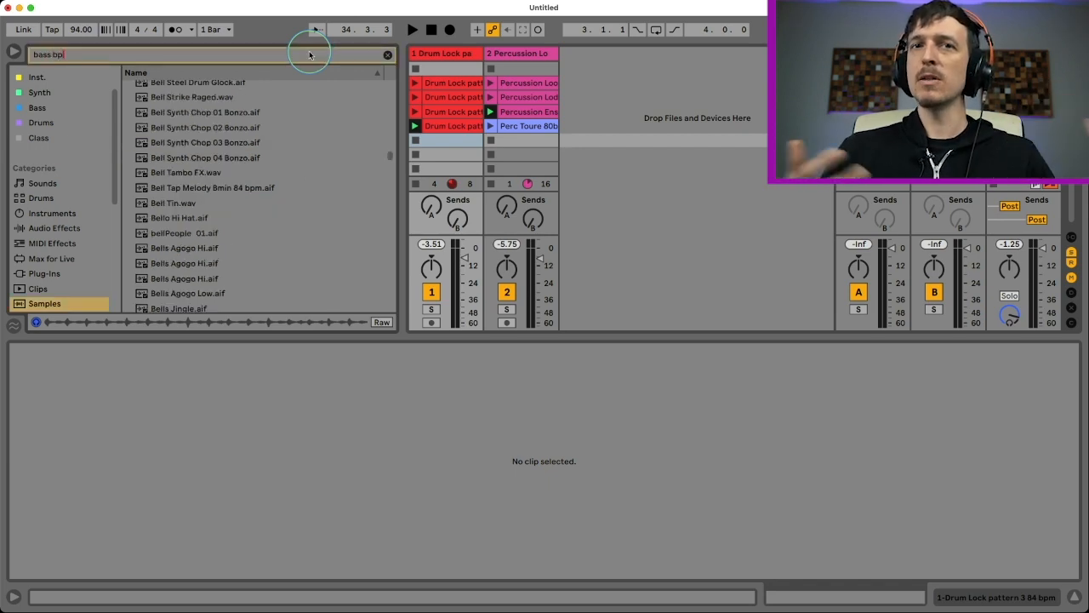
type("m")
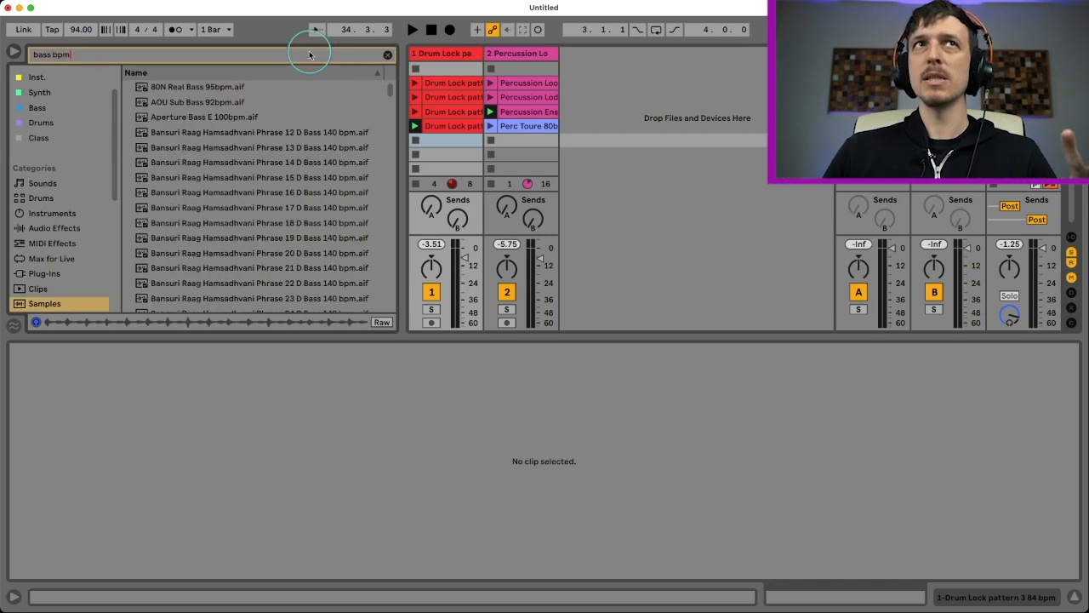
left_click(212, 90)
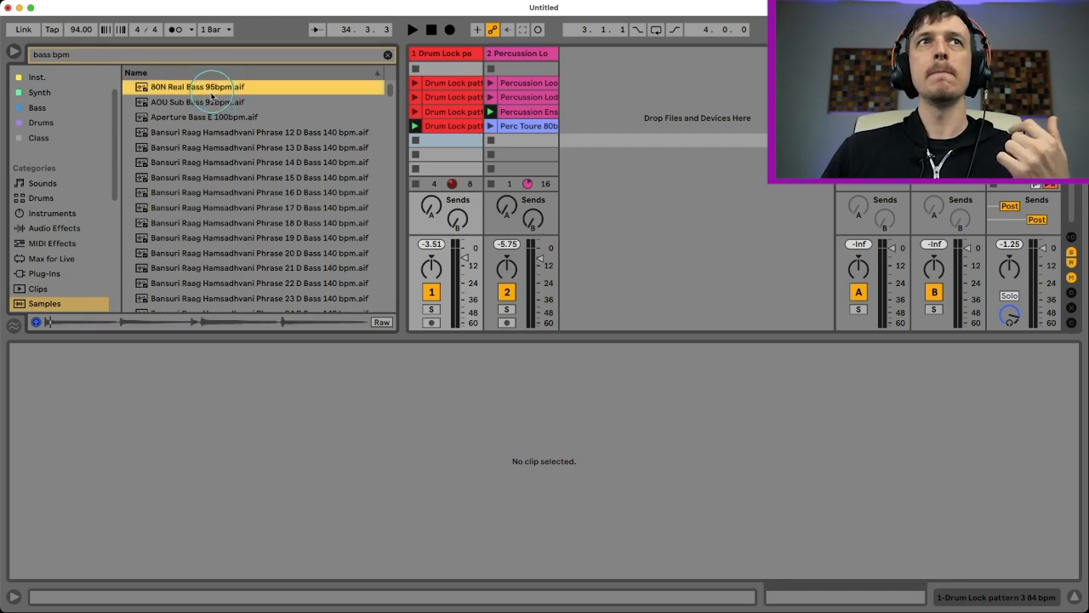
left_click(210, 103)
left_click(208, 118)
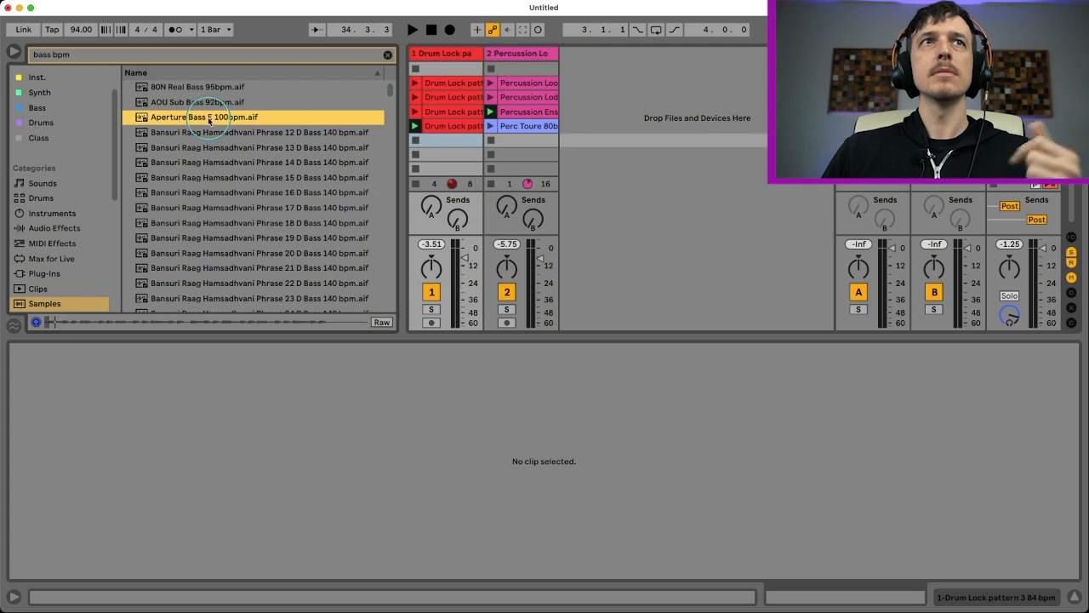
Step: Audition further bass loops, load "Bass AttackShips 1 118bpm Em.aif" into the third slot of a new track, and add an empty audio track
scroll(209, 120, "down", 10)
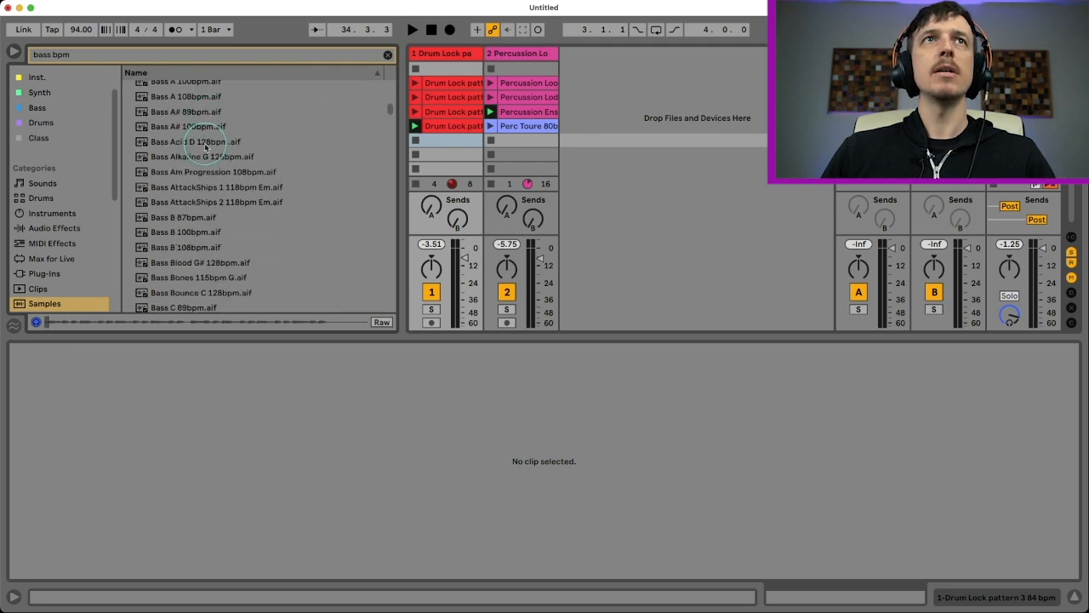
left_click(205, 144)
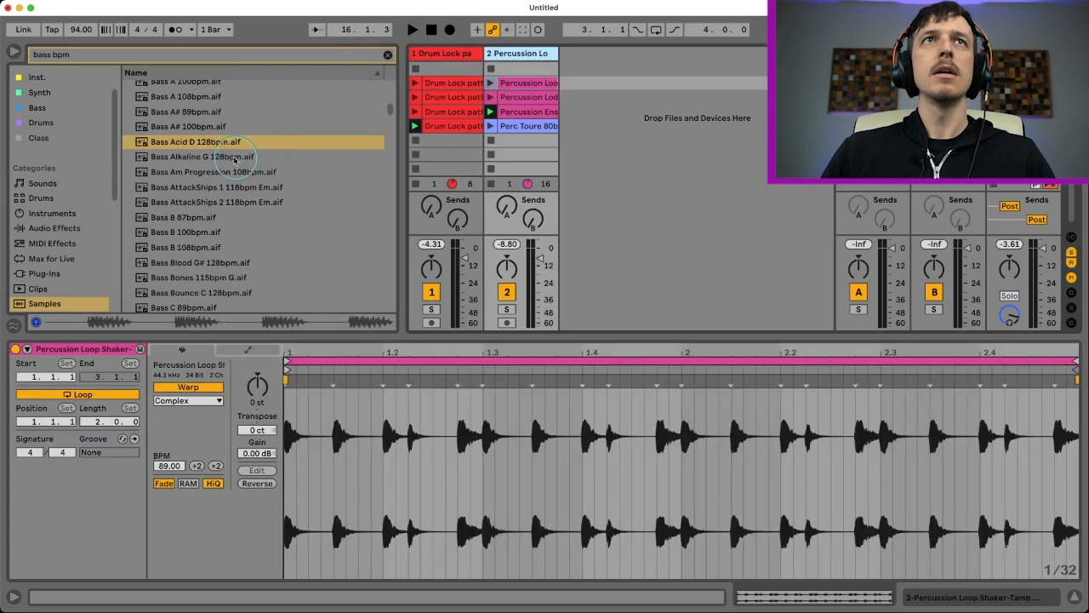
left_click(234, 158)
left_click(231, 173)
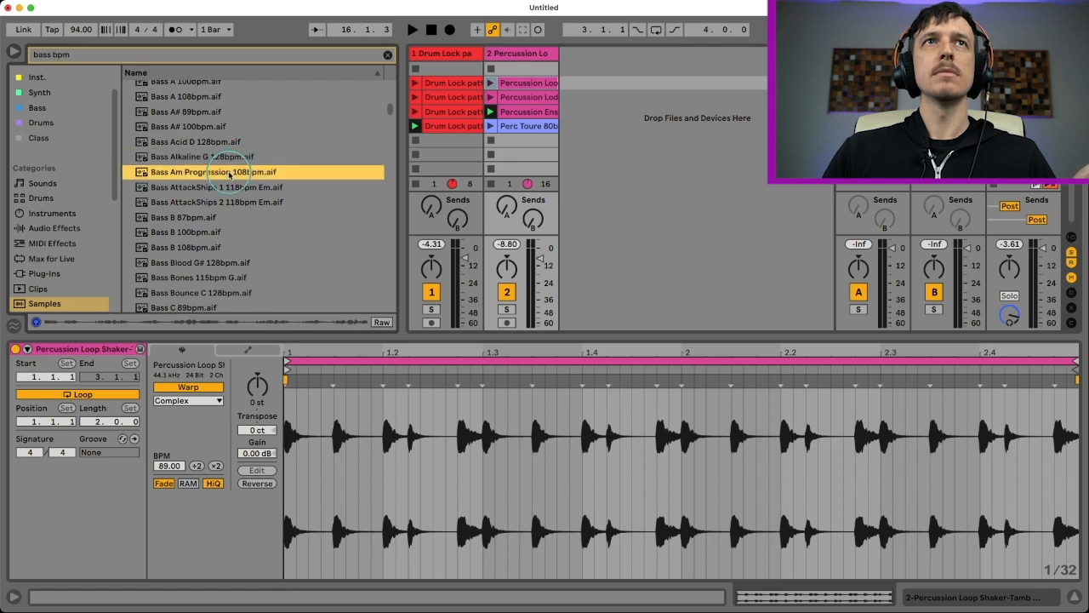
key("Down")
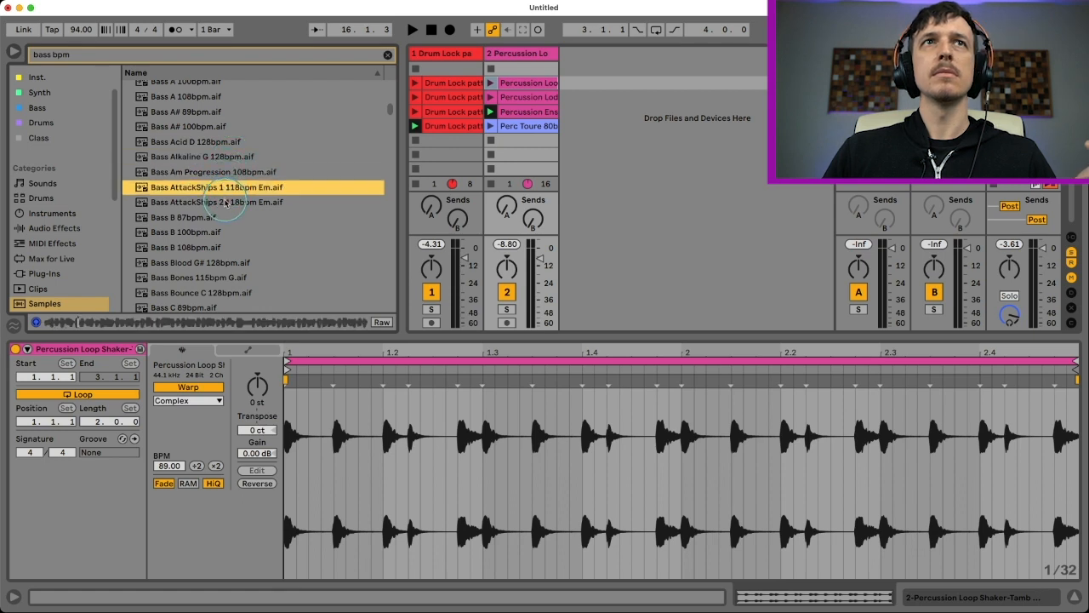
key("Down")
left_click(223, 187)
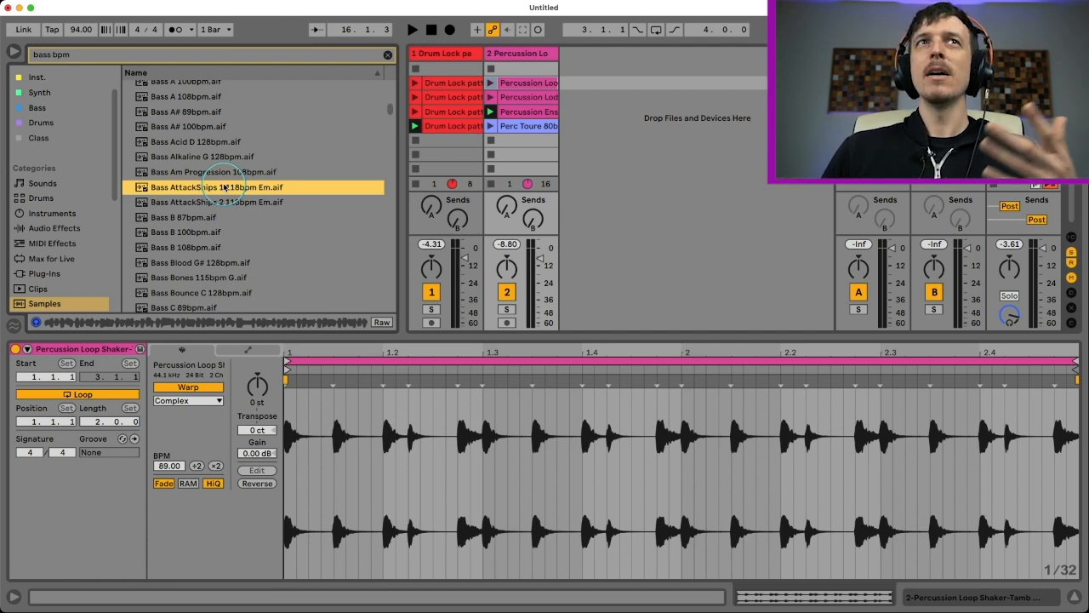
left_click_drag(223, 187, 585, 98)
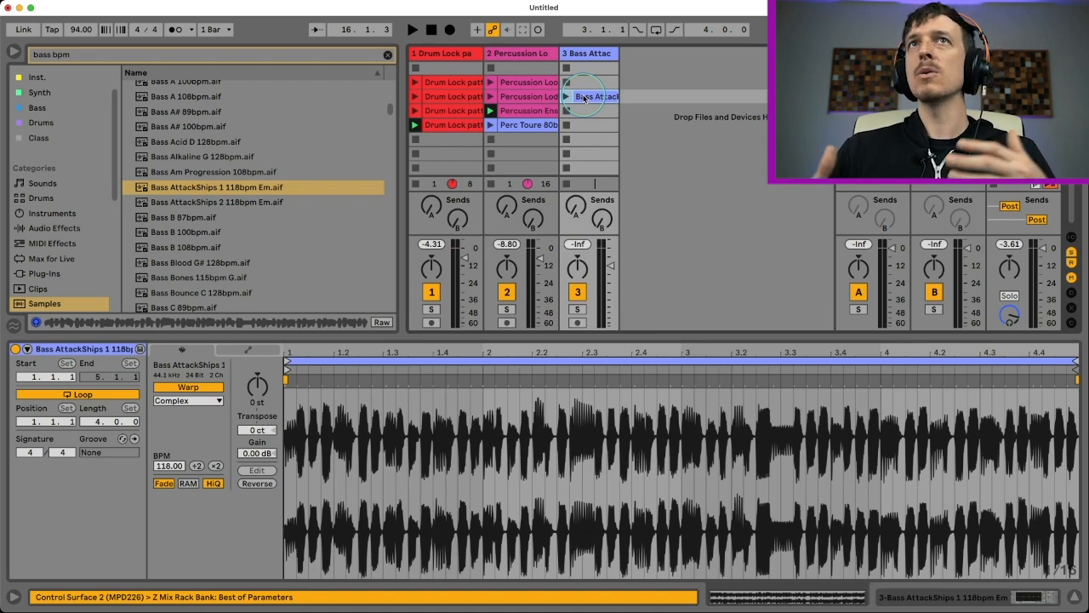
key("super+t")
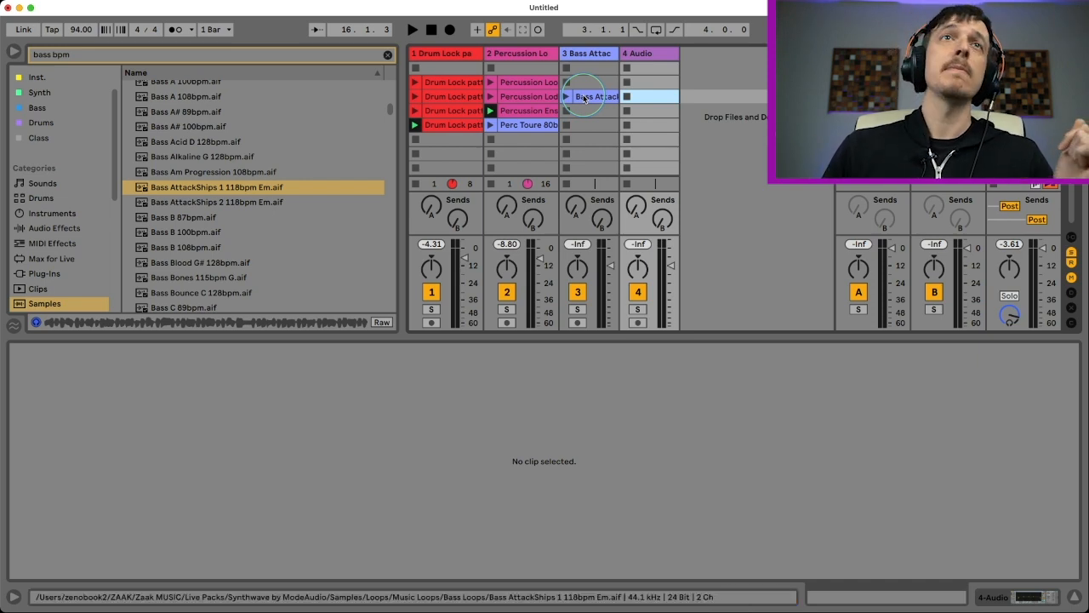
Step: Audition more bass loops and load "Bass Discotek 123bpm Am.aif" into the bass track's fourth slot
left_click(226, 232)
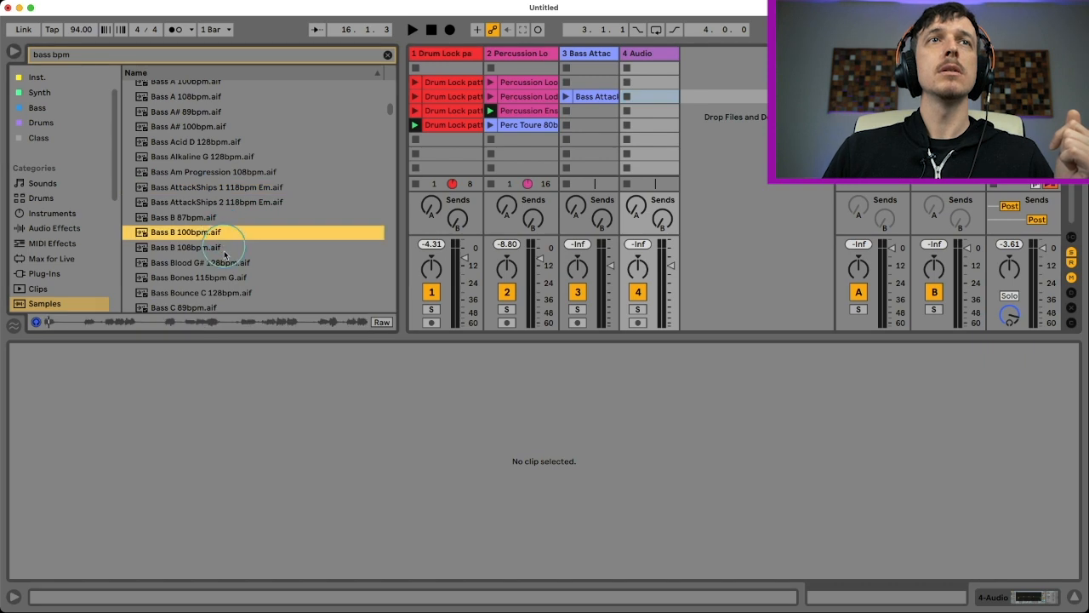
left_click(228, 264)
scroll(225, 260, "down", 3)
left_click(219, 251)
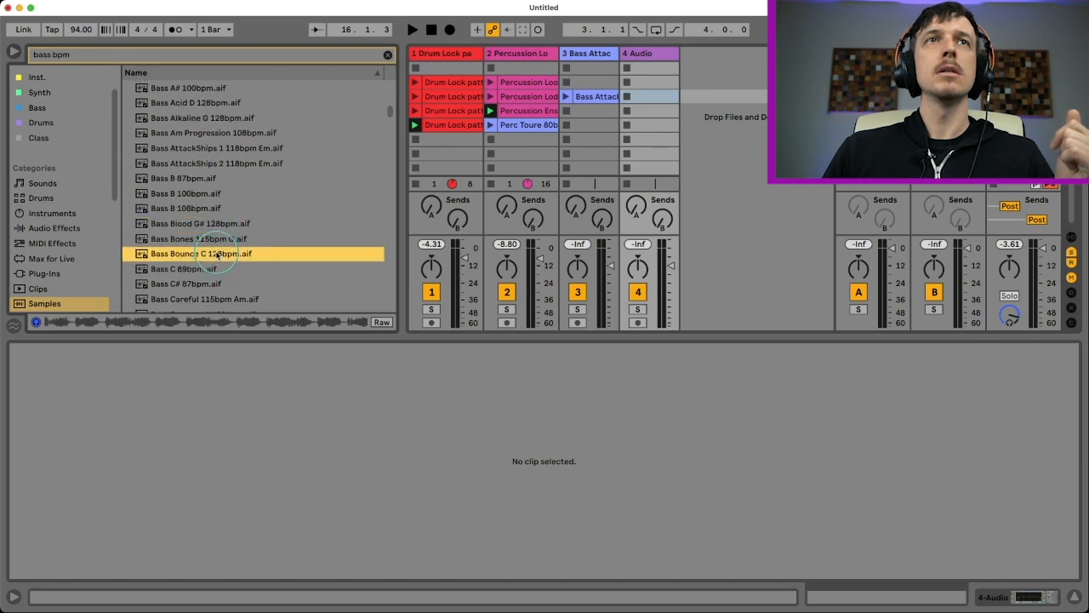
scroll(217, 251, "down", 3)
left_click(217, 247)
scroll(218, 238, "down", 3)
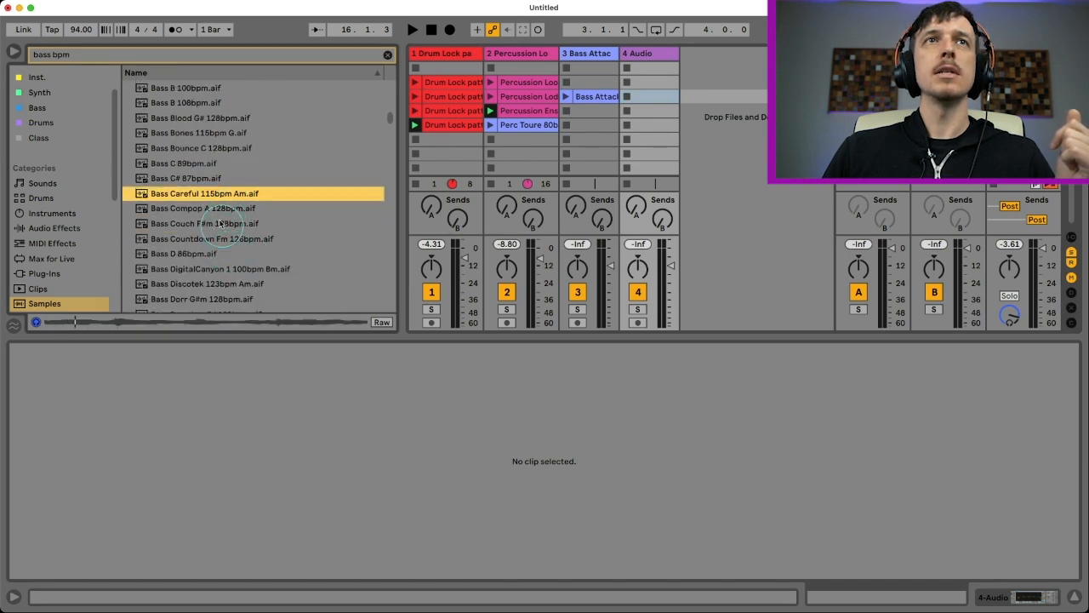
left_click(218, 226)
left_click(213, 253)
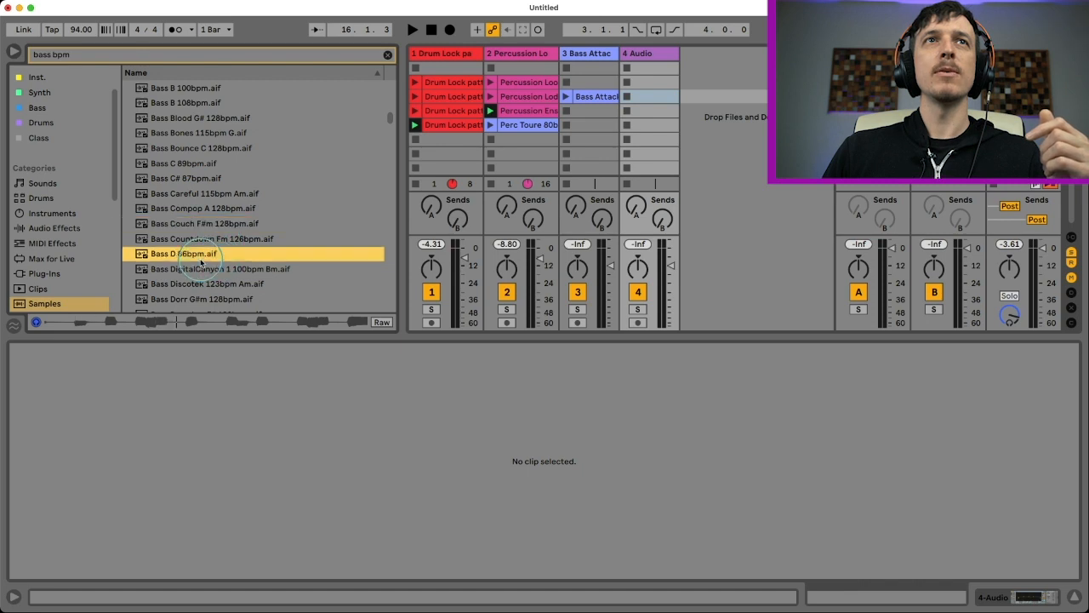
scroll(208, 255, "down", 2)
left_click(204, 249)
scroll(201, 256, "down", 2)
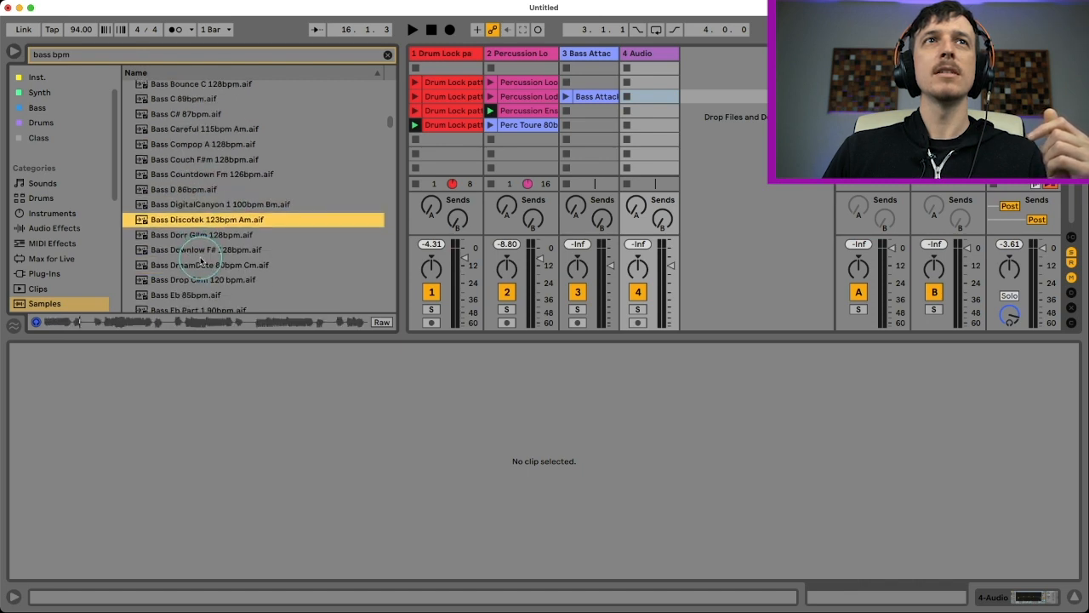
left_click_drag(455, 167, 591, 113)
Step: Audition "Bass Downlow F# 128bpm.aif" and load it into the bass track's fifth slot
left_click(250, 247)
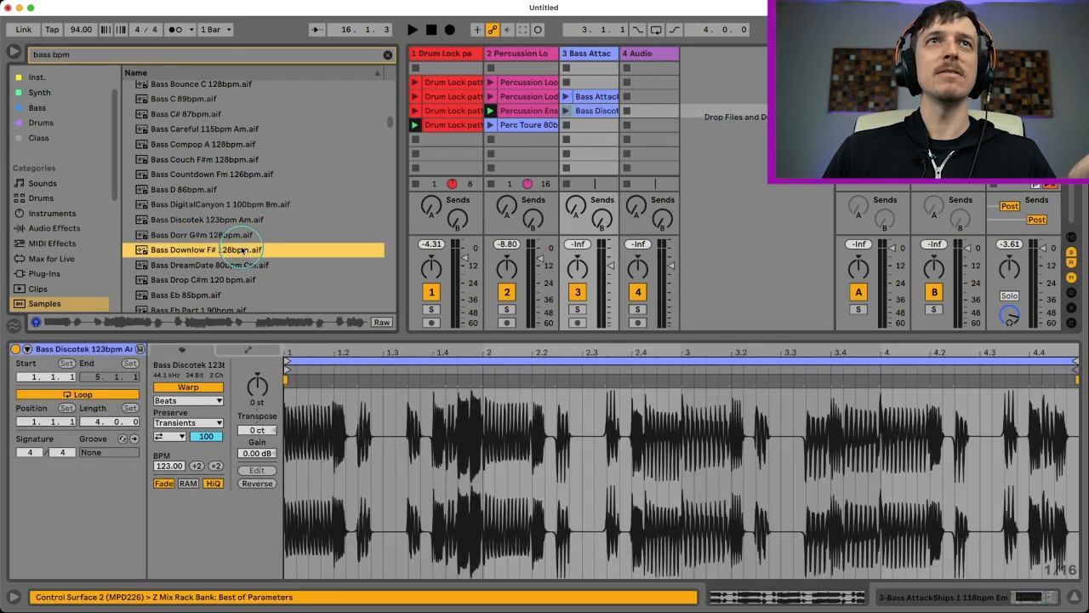
scroll(246, 248, "down", 4)
left_click_drag(223, 187, 591, 125)
Step: Audition bass loops from the Bass Eb Part loops through "Bass Fitbit 115bpm D.aif" in the search results
left_click(247, 184)
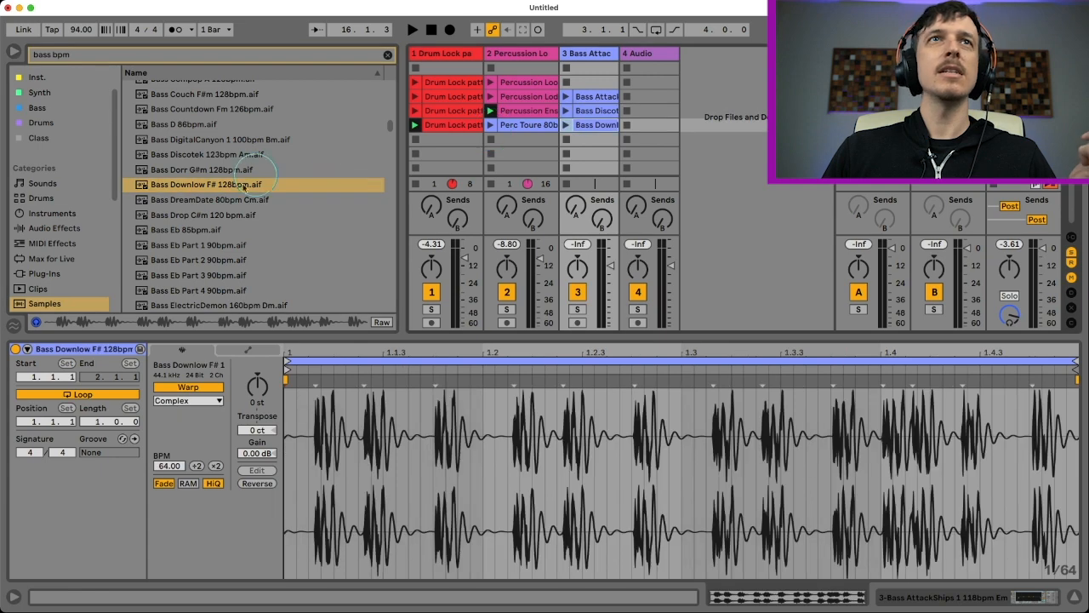
left_click(218, 245)
scroll(216, 243, "down", 3)
left_click(213, 234)
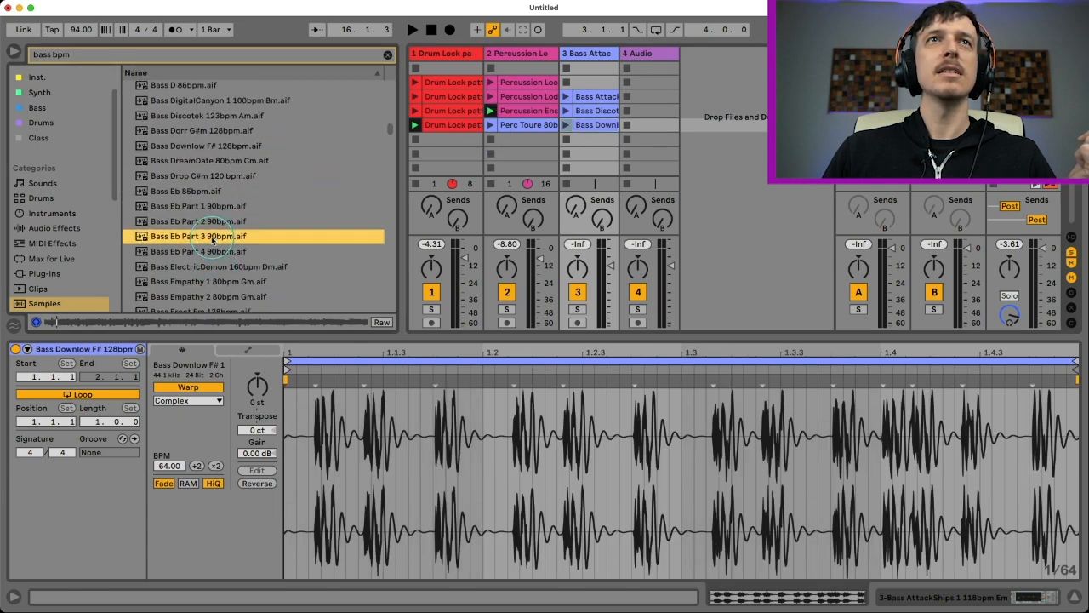
scroll(212, 240, "down", 3)
left_click(211, 242)
scroll(211, 241, "down", 2)
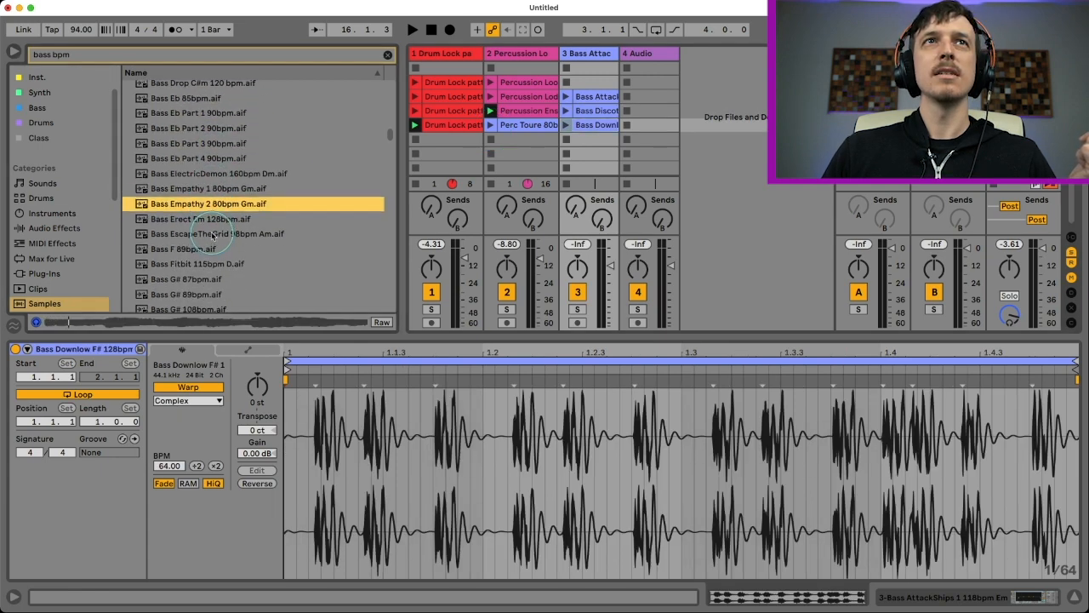
left_click(209, 237)
left_click(201, 266)
scroll(203, 256, "down", 3)
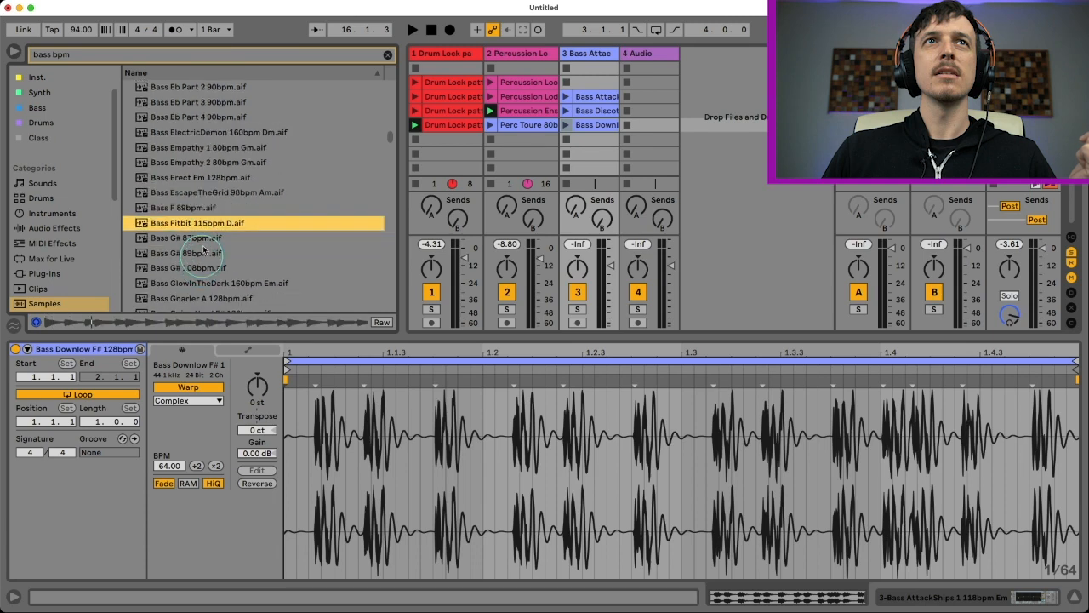
Step: Audition the G#, Gnarler and Going Hard bass loops, and load "Bass Guitar groove Amin 84 bpm.aif" into the bass track's sixth slot
left_click(201, 243)
left_click(199, 264)
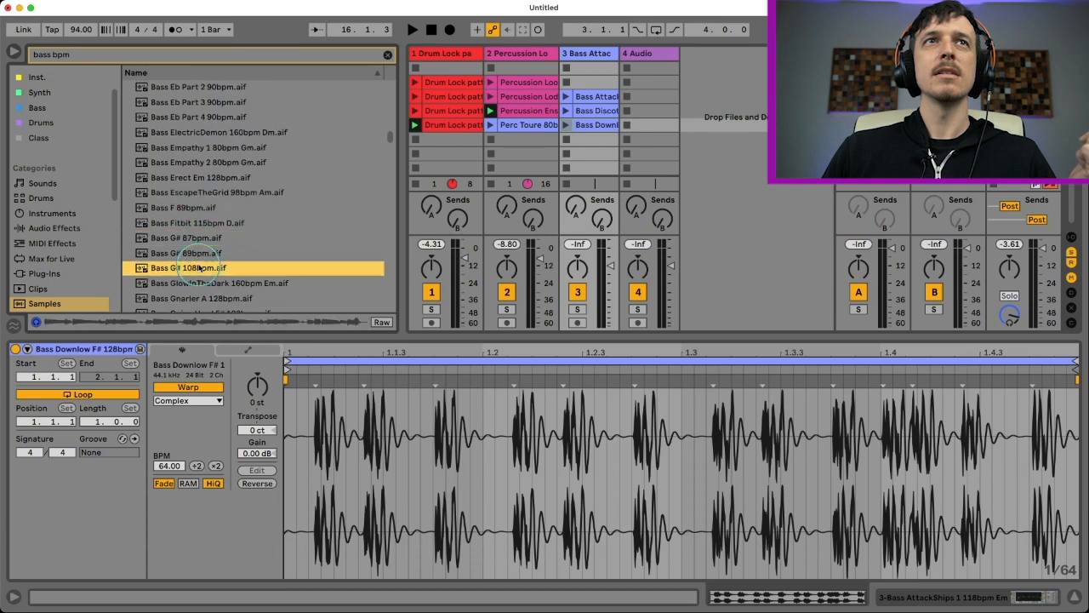
scroll(199, 260, "down", 3)
left_click(200, 250)
scroll(200, 252, "down", 2)
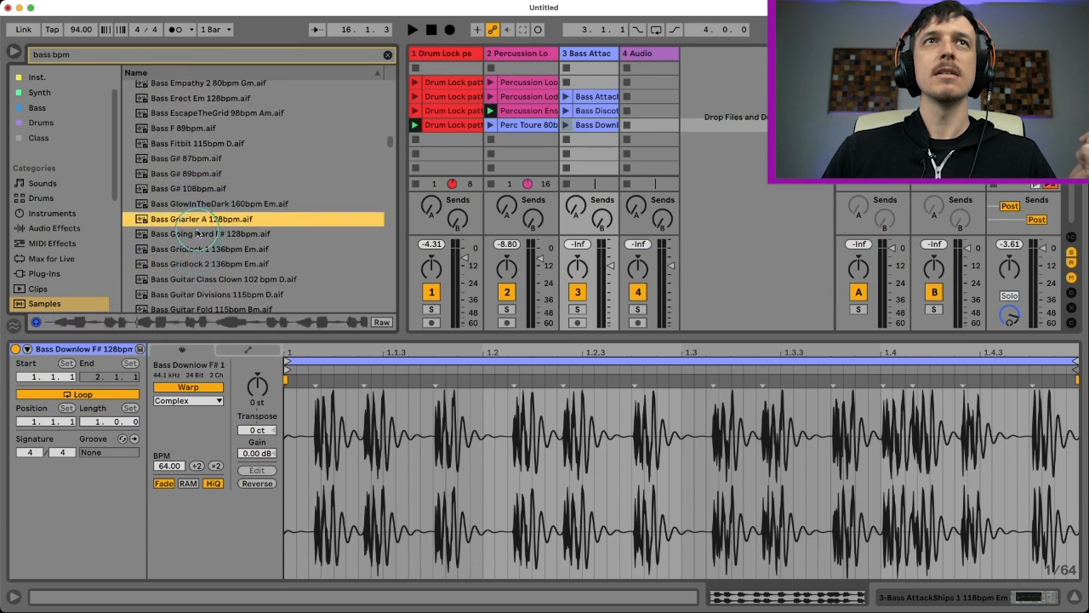
left_click(195, 235)
scroll(204, 249, "down", 3)
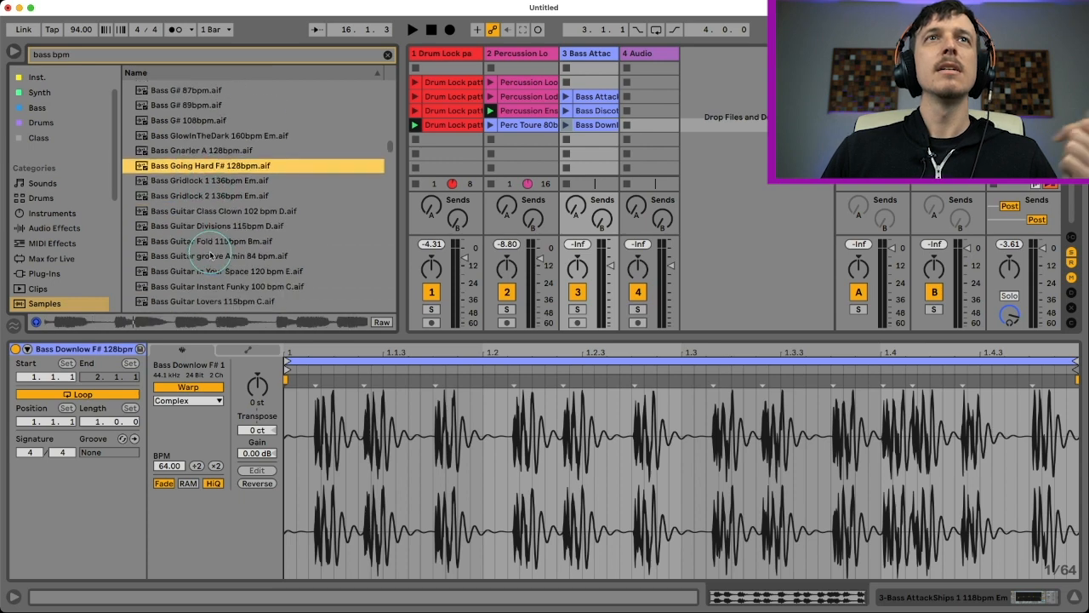
left_click(211, 256)
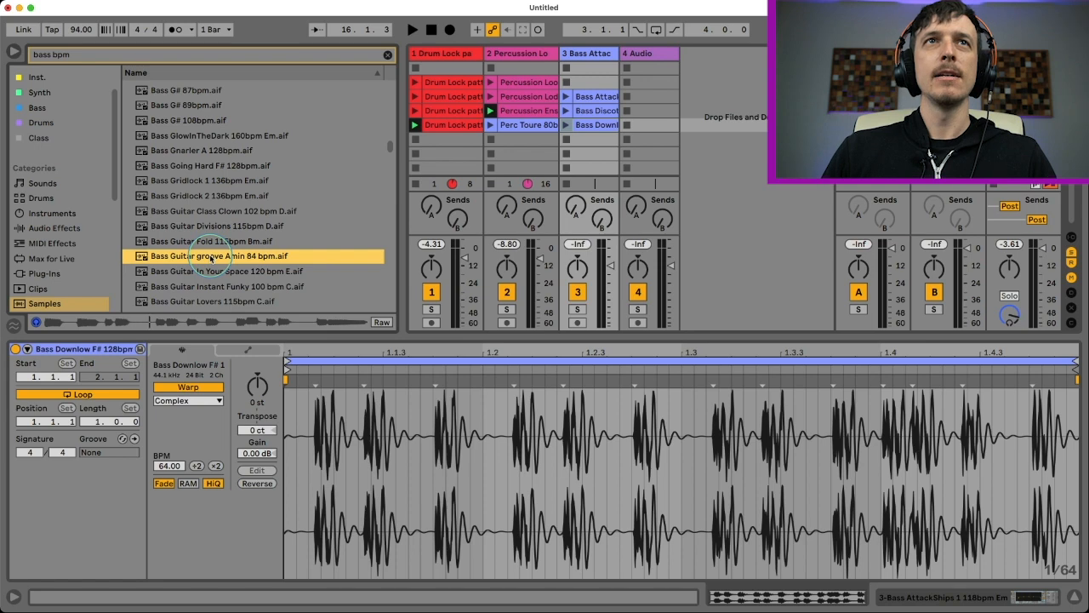
left_click_drag(413, 177, 570, 146)
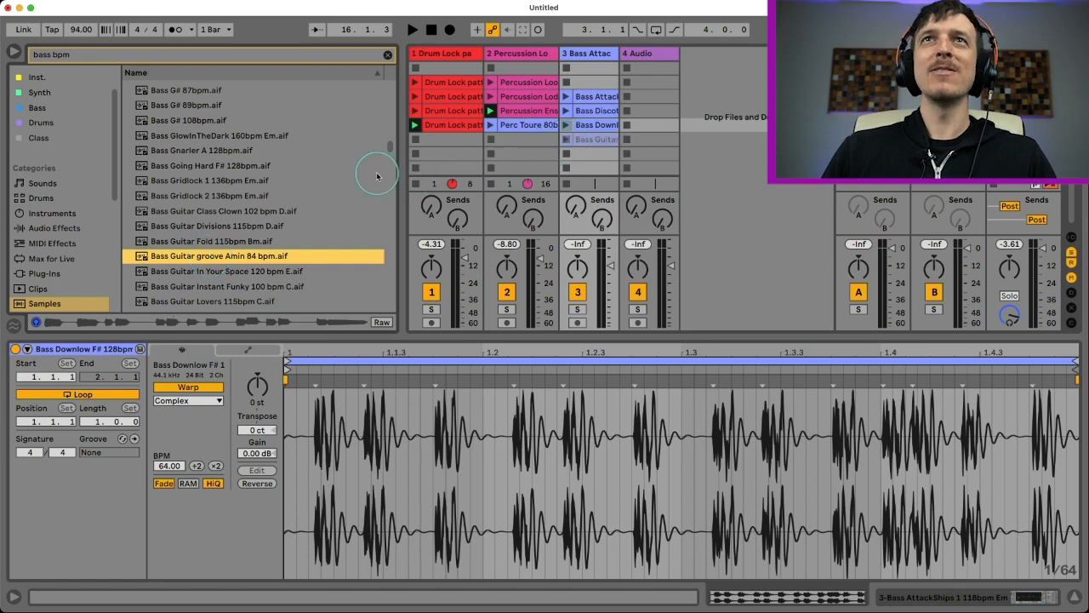
Step: Audition the HardBaller, HoverTown and following bass loops, and load "Bass Lameduck 80bpm Em.aif" into the bass track's seventh slot
scroll(230, 218, "down", 5)
left_click(223, 221)
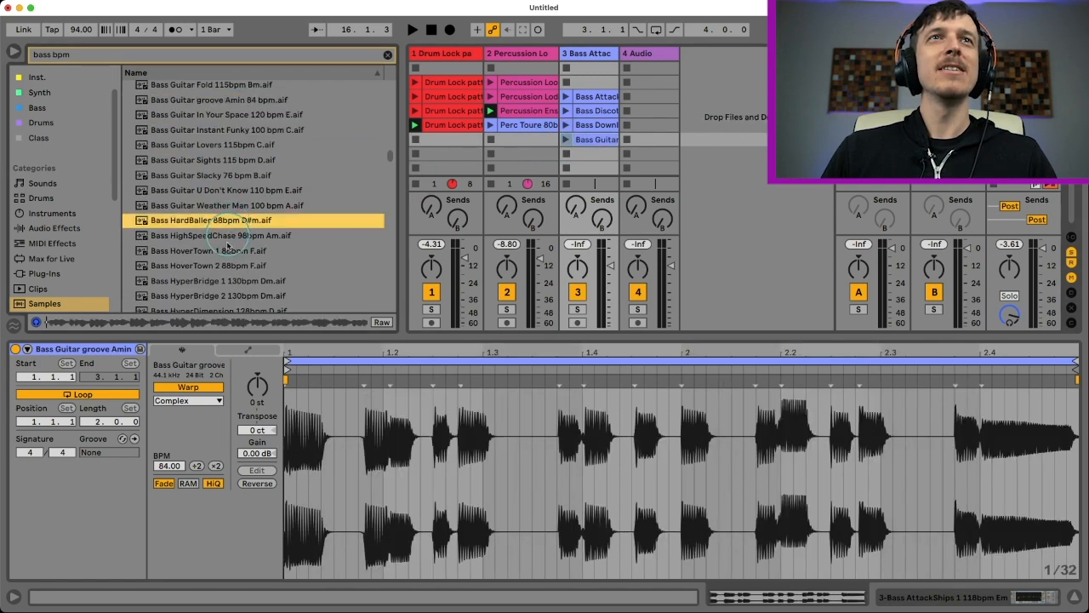
left_click(226, 252)
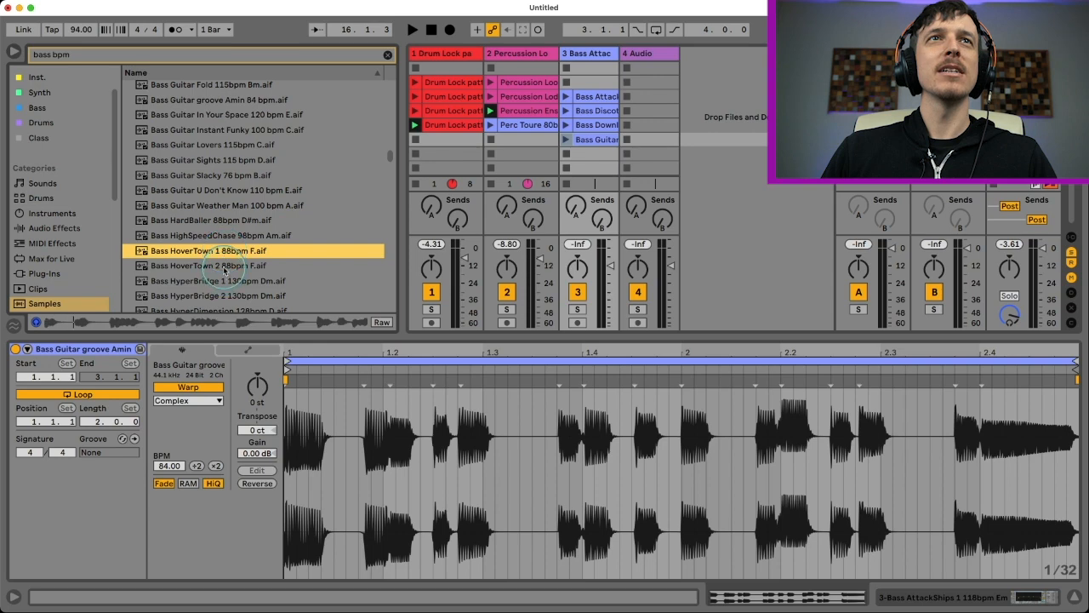
left_click(226, 265)
scroll(225, 271, "down", 1)
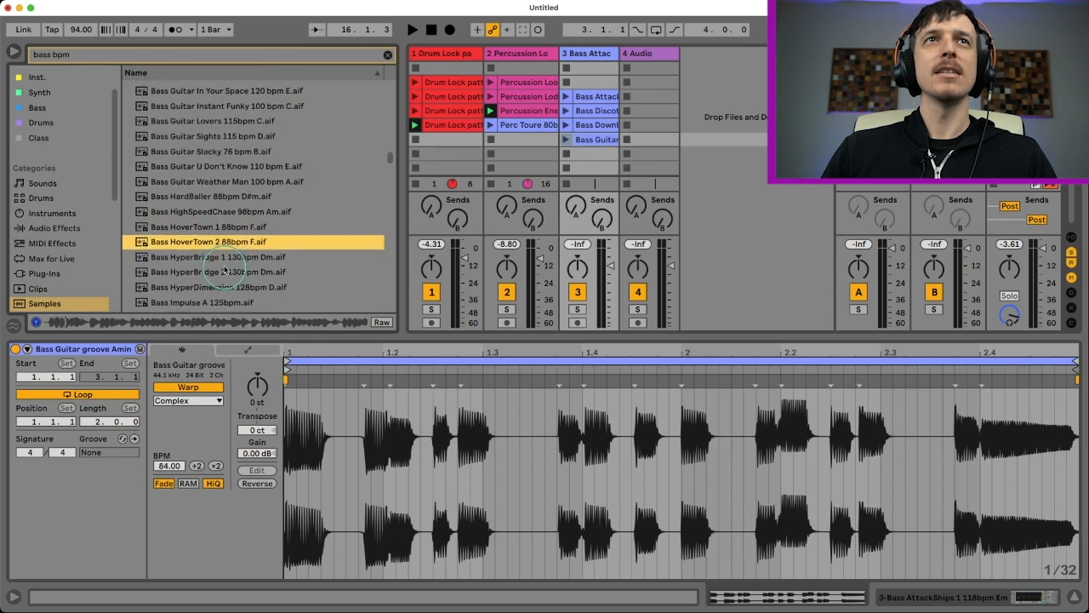
left_click(219, 284)
scroll(220, 281, "down", 2)
left_click(219, 279)
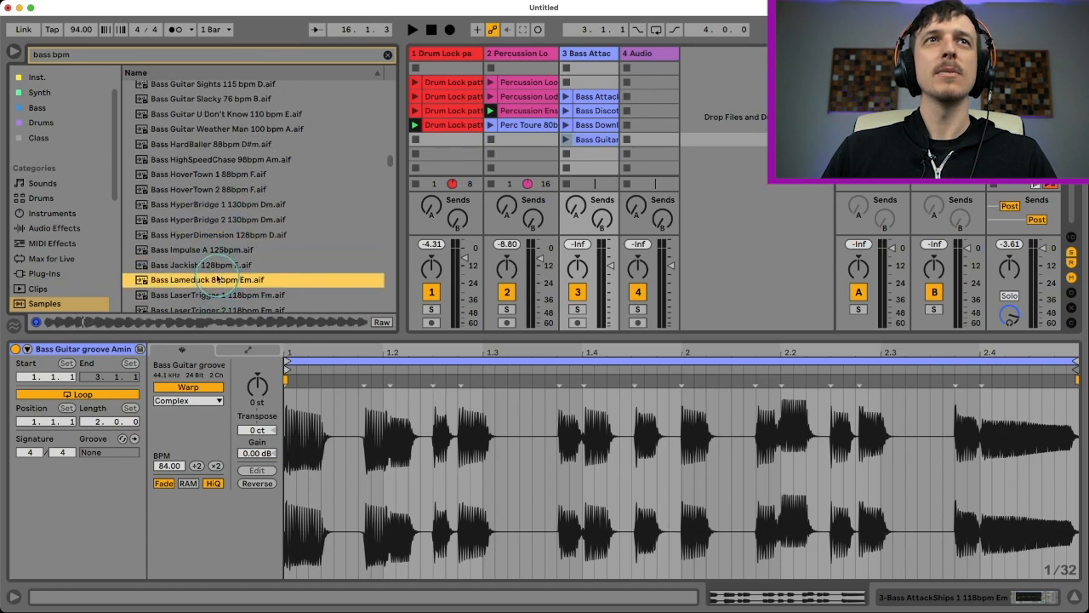
scroll(219, 279, "down", 1)
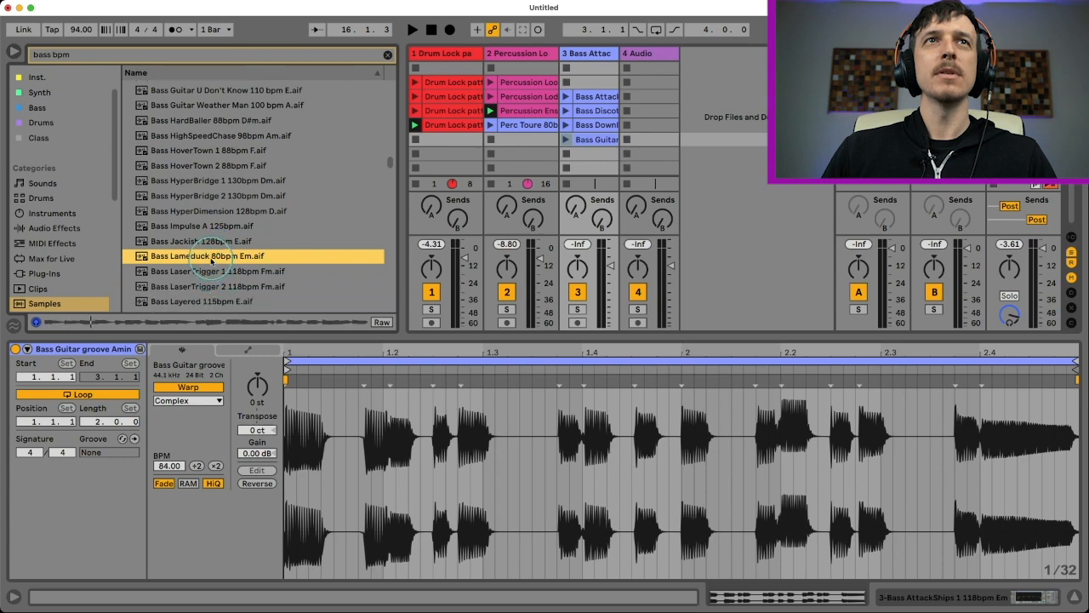
left_click_drag(211, 260, 579, 155)
Step: Audition "Bass Netherworld 2 92bpm C.aif" and load it into the bass track's second slot
scroll(230, 214, "down", 5)
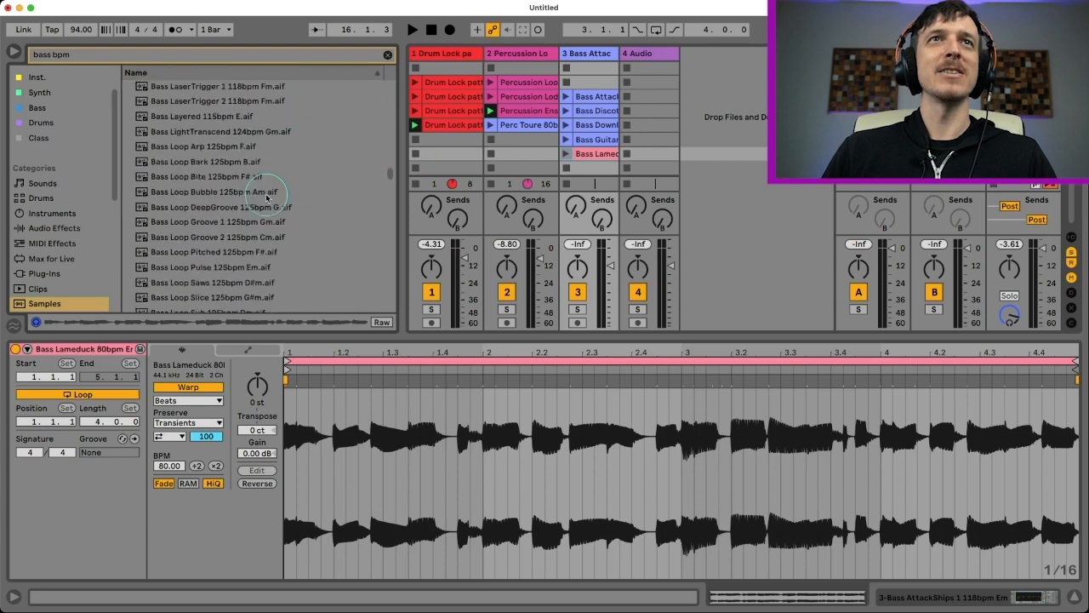
scroll(230, 214, "down", 6)
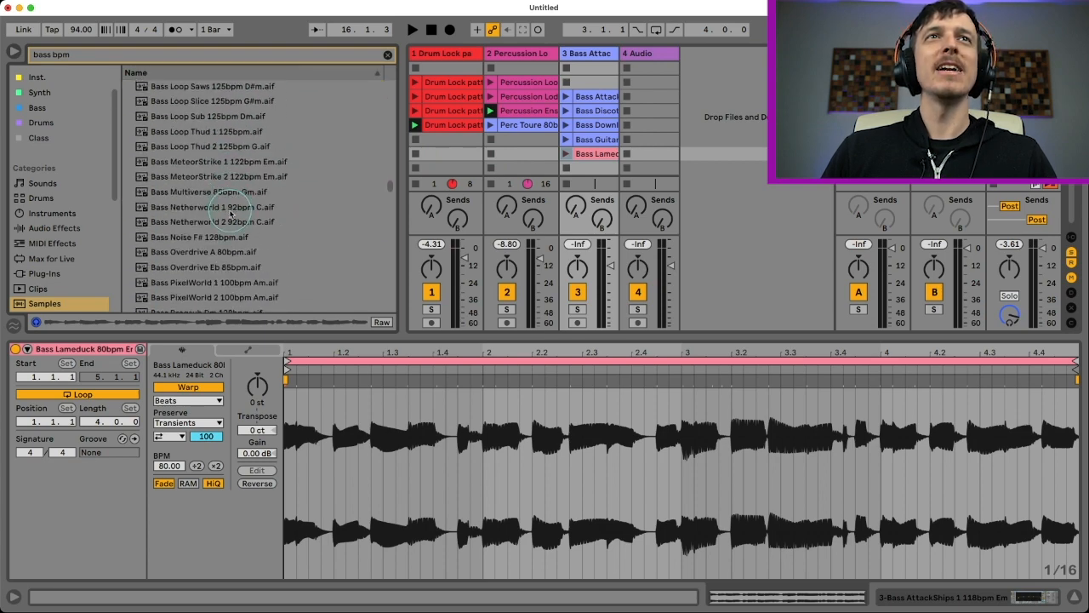
left_click(218, 213)
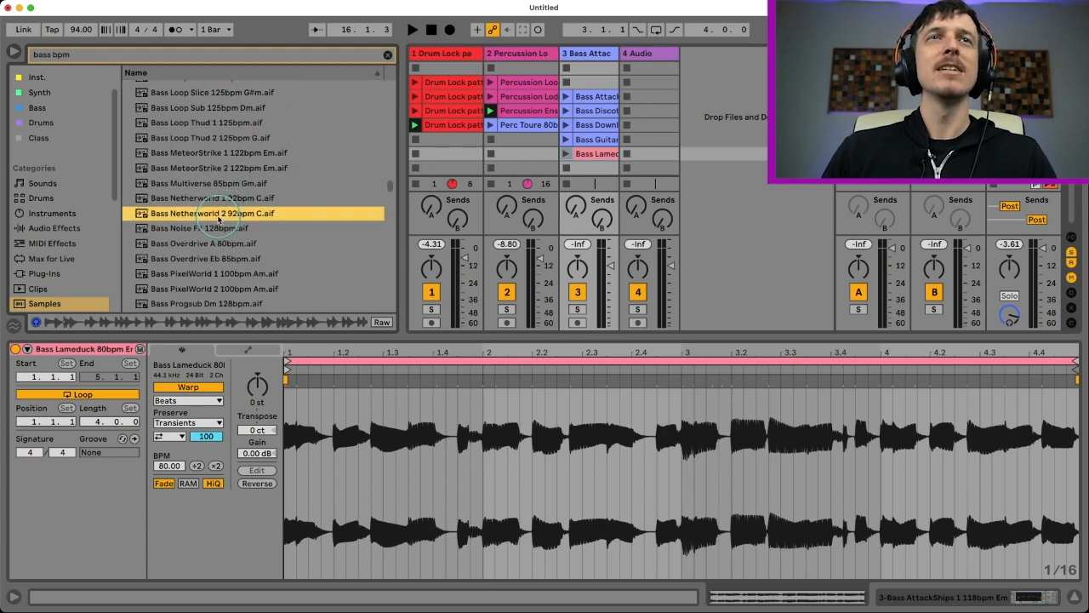
left_click_drag(603, 85, 603, 83)
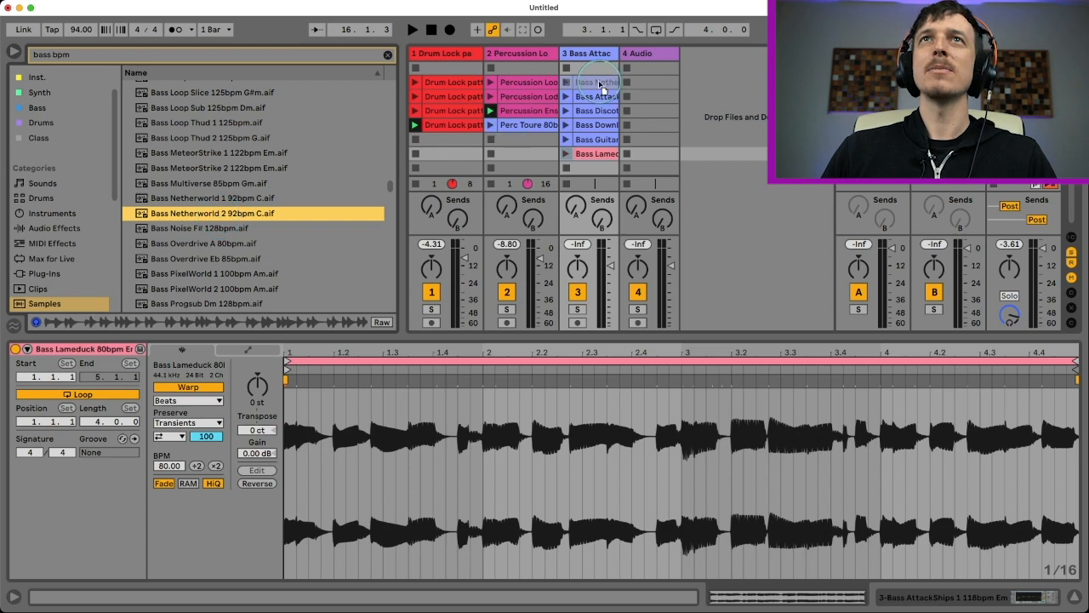
Step: Audition further bass loops from "Bass Overdrive Eb 85bpm.aif" through "Bass Room G# 95bpm.aif"
left_click(214, 259)
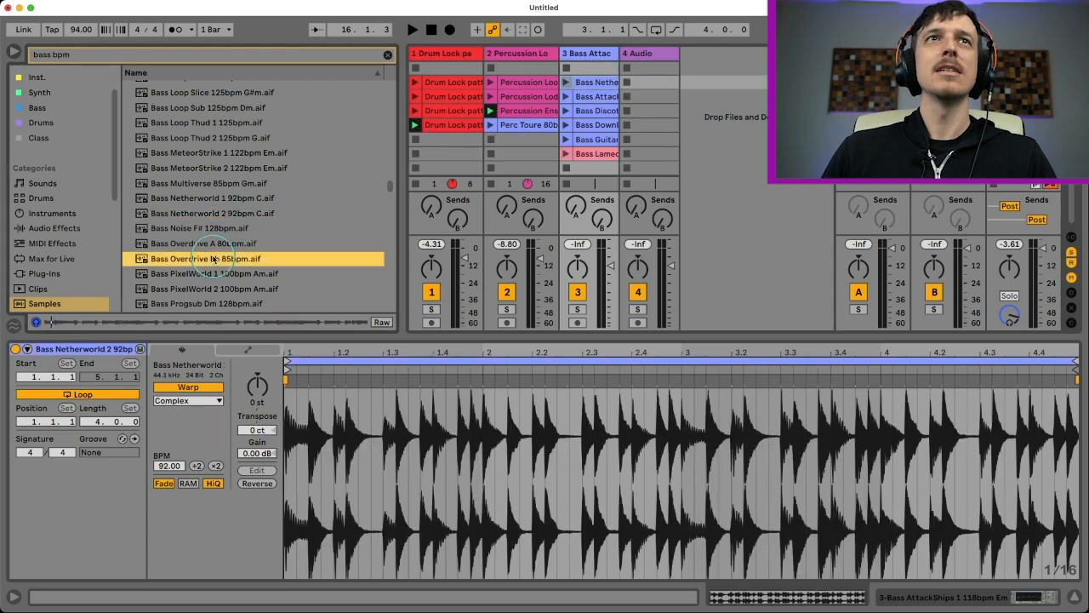
scroll(215, 257, "down", 2)
left_click(214, 256)
scroll(213, 255, "down", 2)
left_click(213, 253)
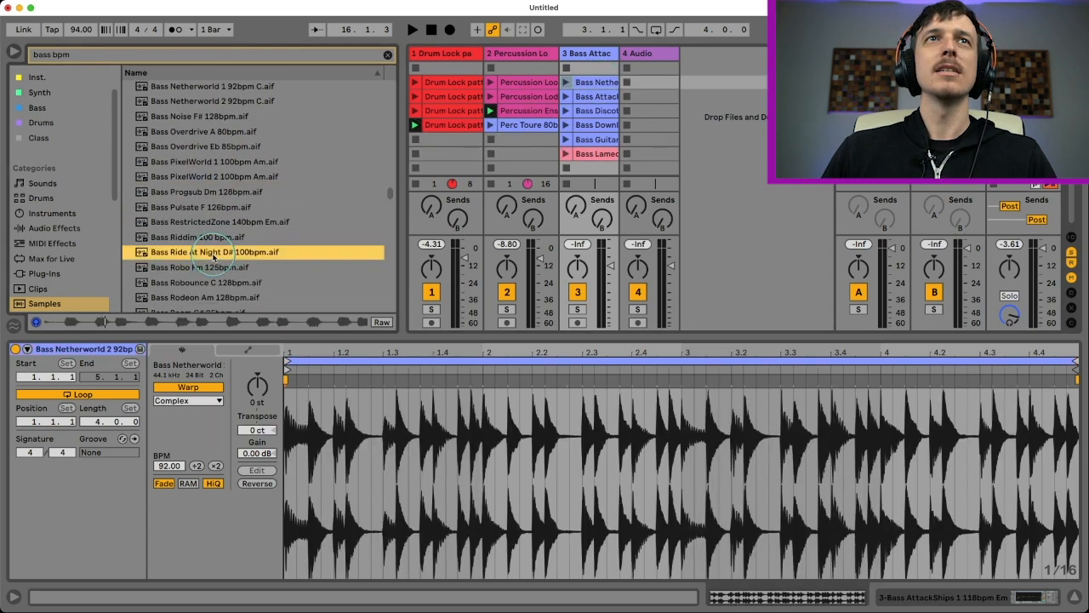
scroll(214, 255, "down", 2)
right_click(215, 256)
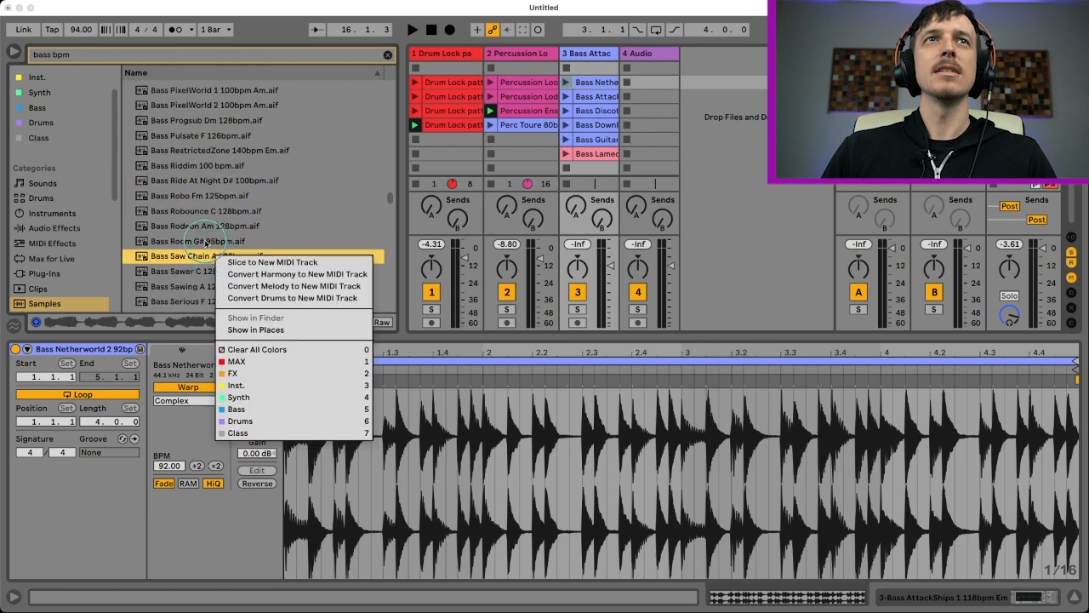
left_click(206, 243)
left_click(205, 242)
scroll(209, 242, "down", 2)
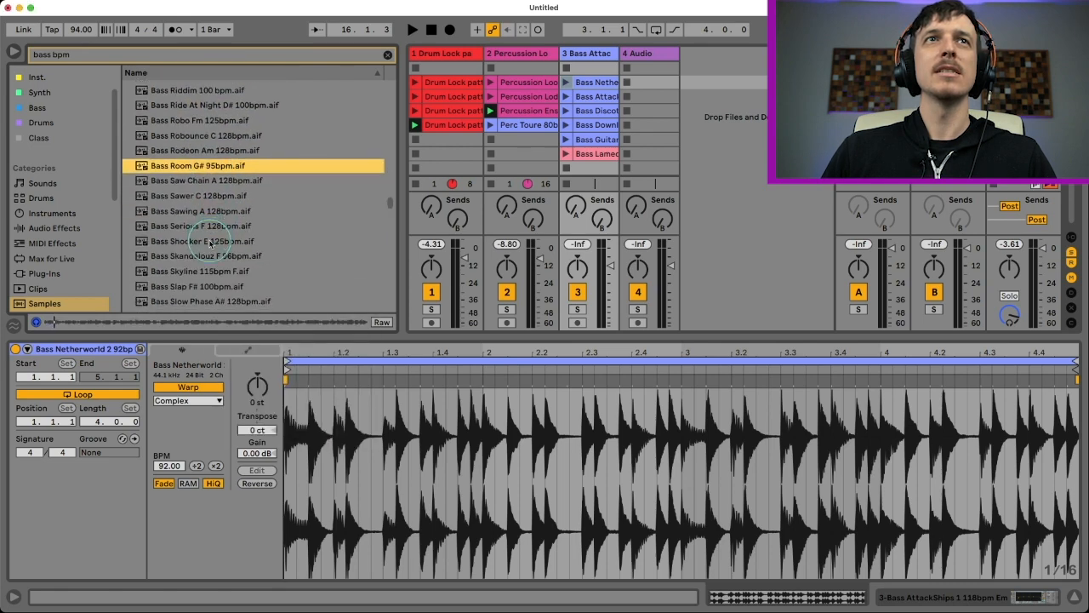
Step: Compare the Bass Shocker and Bass Skandalouz loops, and load "Bass Shocker E 125bpm.aif" into the bass track's first slot
left_click(211, 242)
scroll(210, 243, "down", 5)
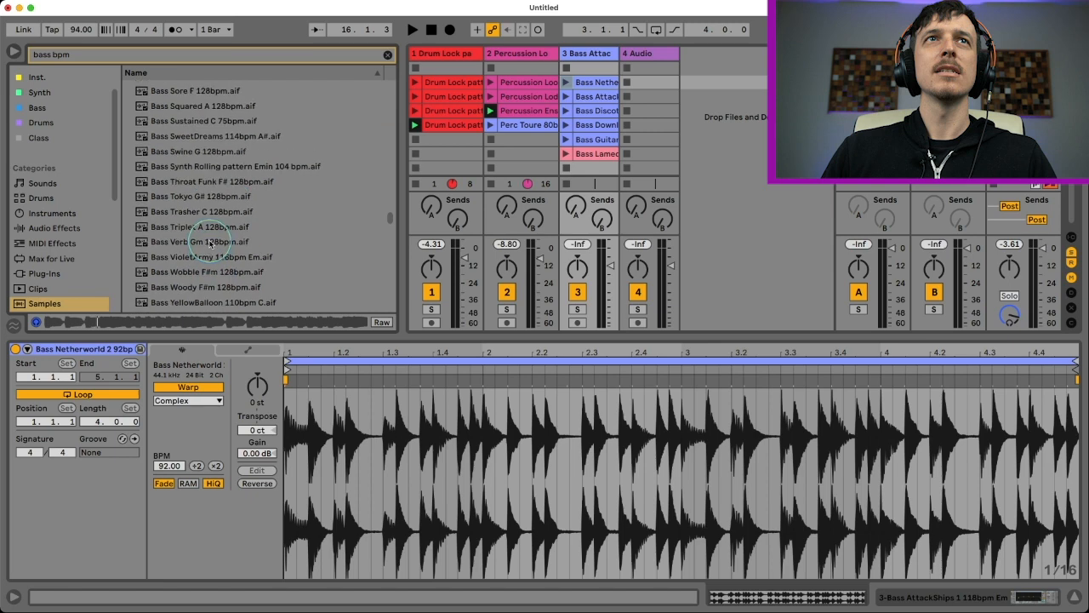
scroll(210, 244, "up", 2)
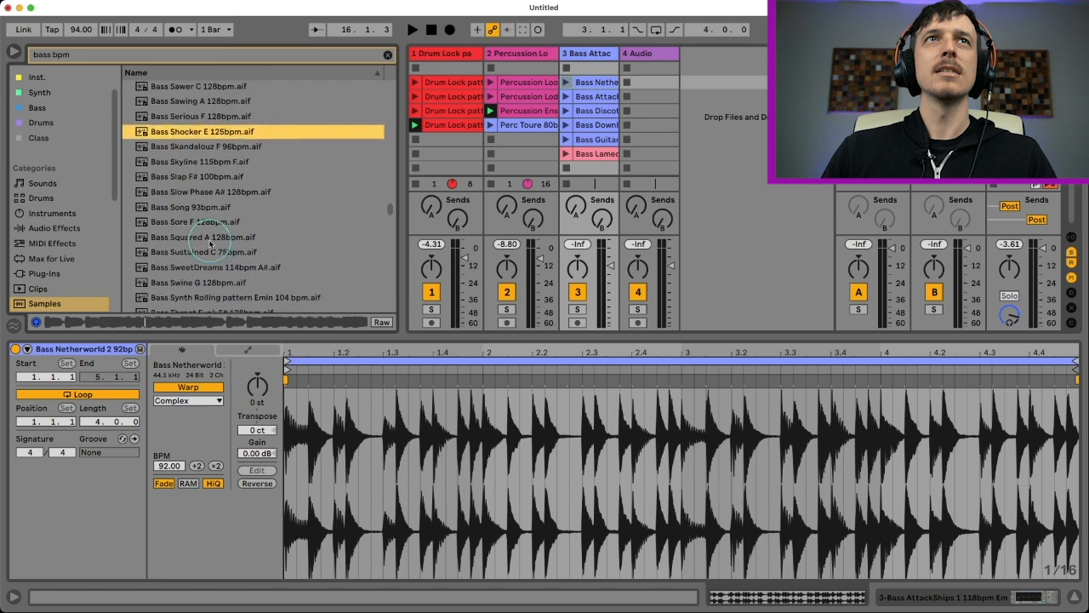
left_click(213, 148)
left_click(208, 133)
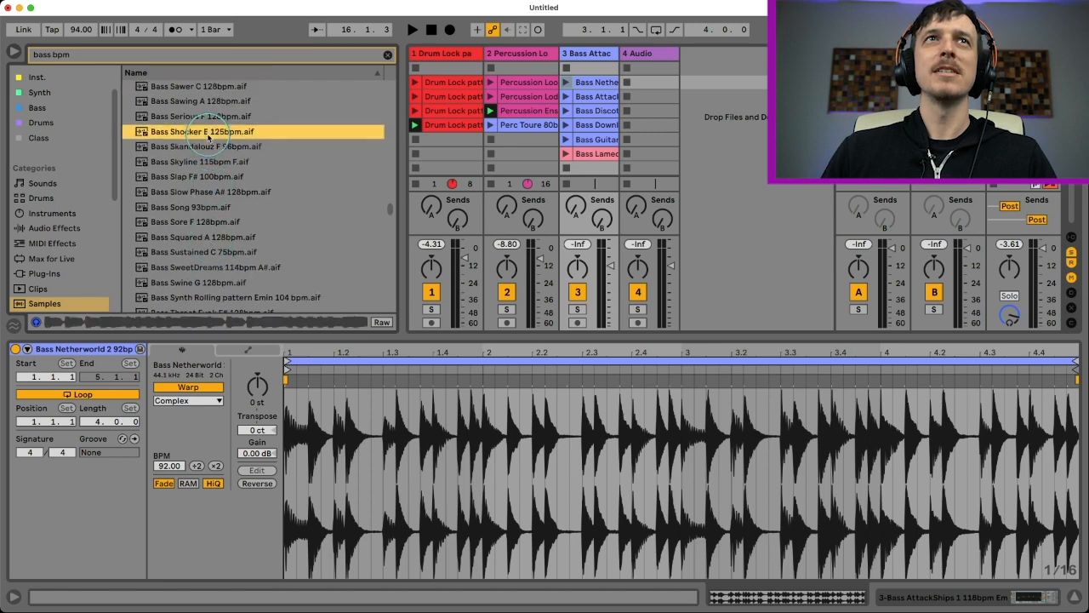
left_click_drag(210, 131, 570, 68)
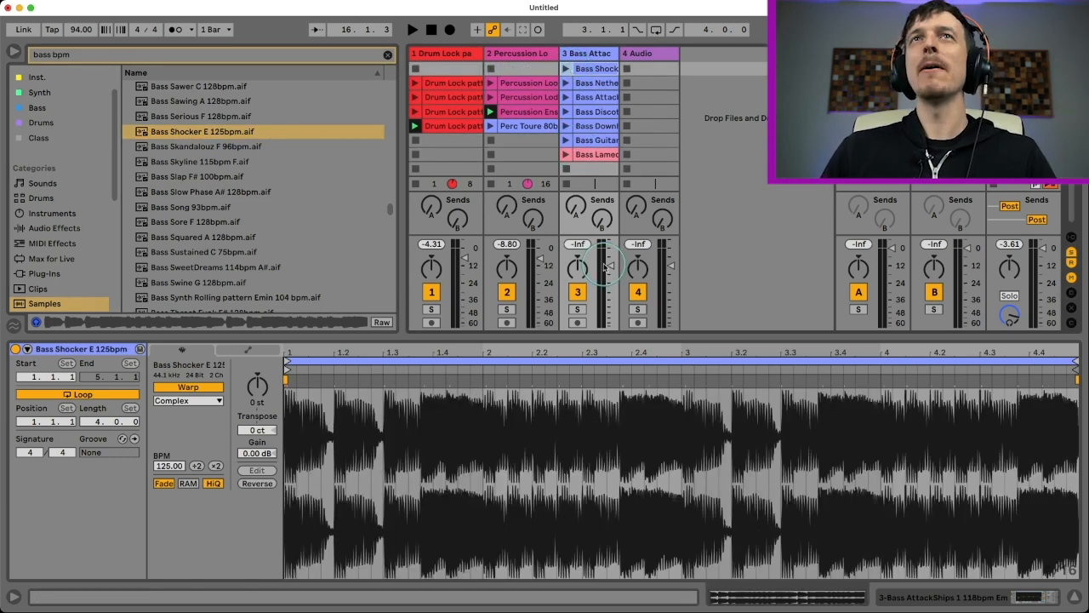
Step: Launch the Bass Netherworld 2 clip and set the bass track's volume to -7.5 dB
left_click(566, 83)
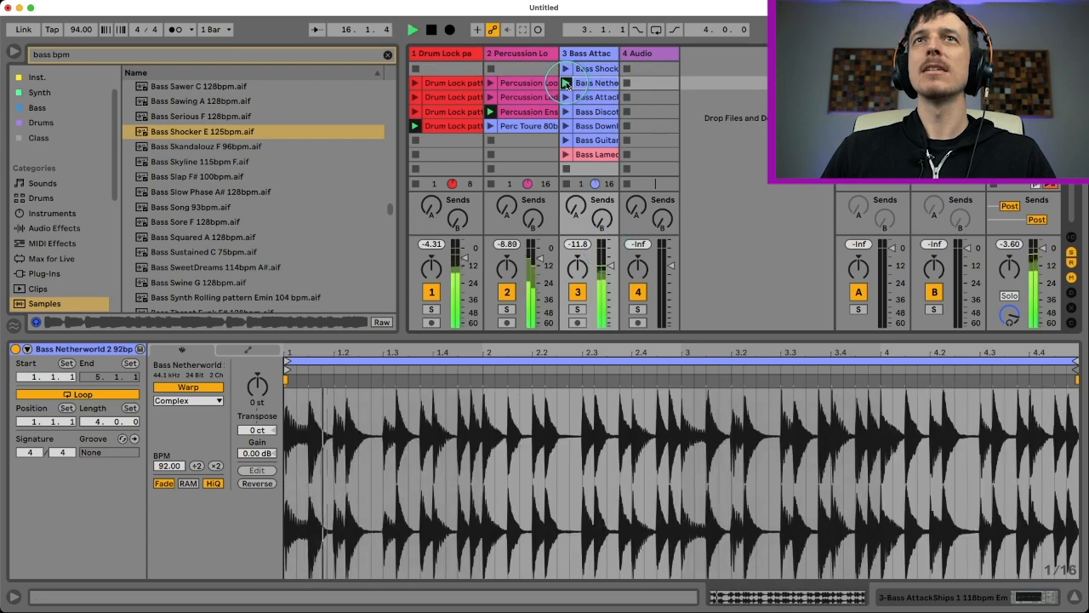
left_click_drag(611, 265, 610, 258)
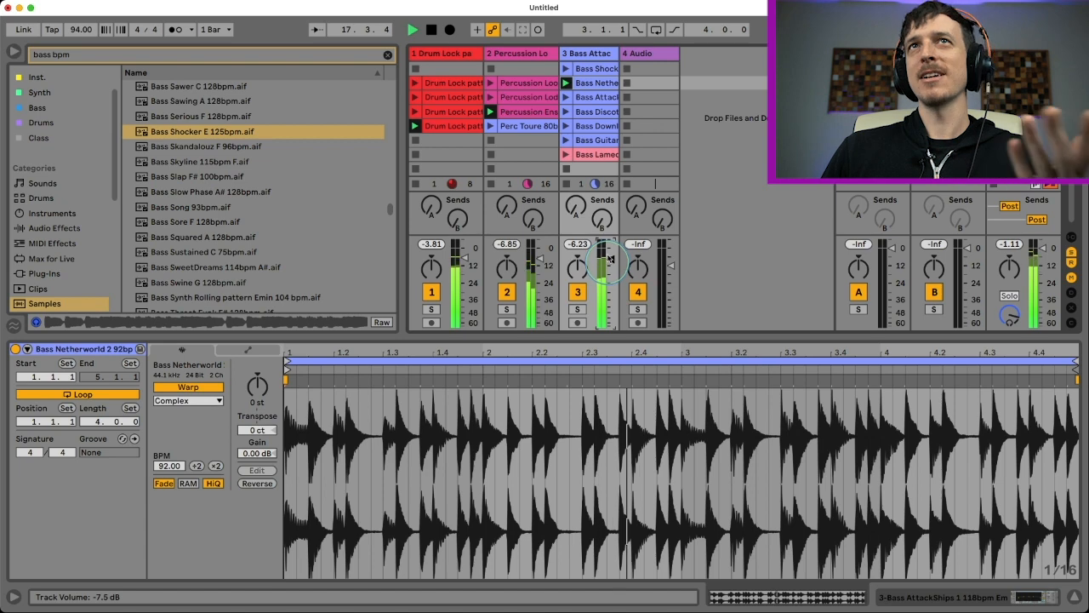
Step: Launch the Bass AttackShips, Discotek and Downlow clips one after another, and delete the Bass Downlow clip
left_click(566, 97)
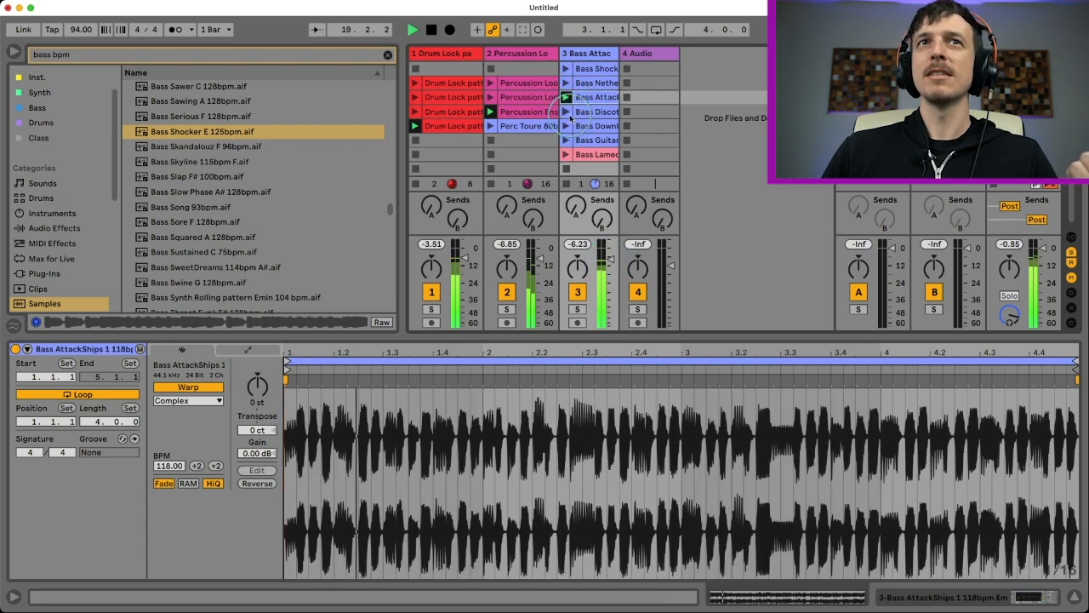
left_click(567, 113)
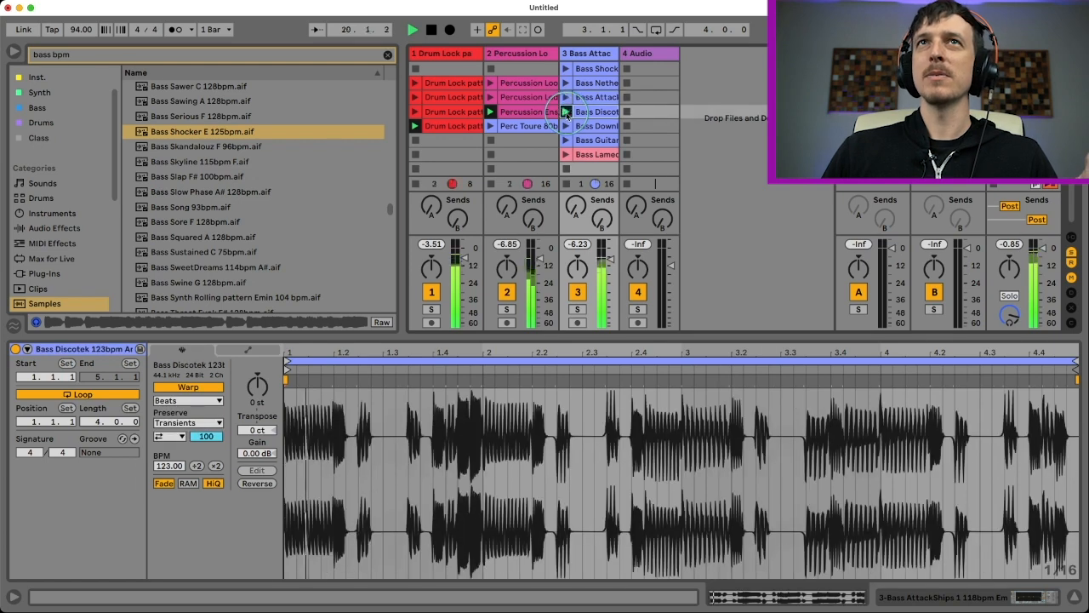
left_click(567, 126)
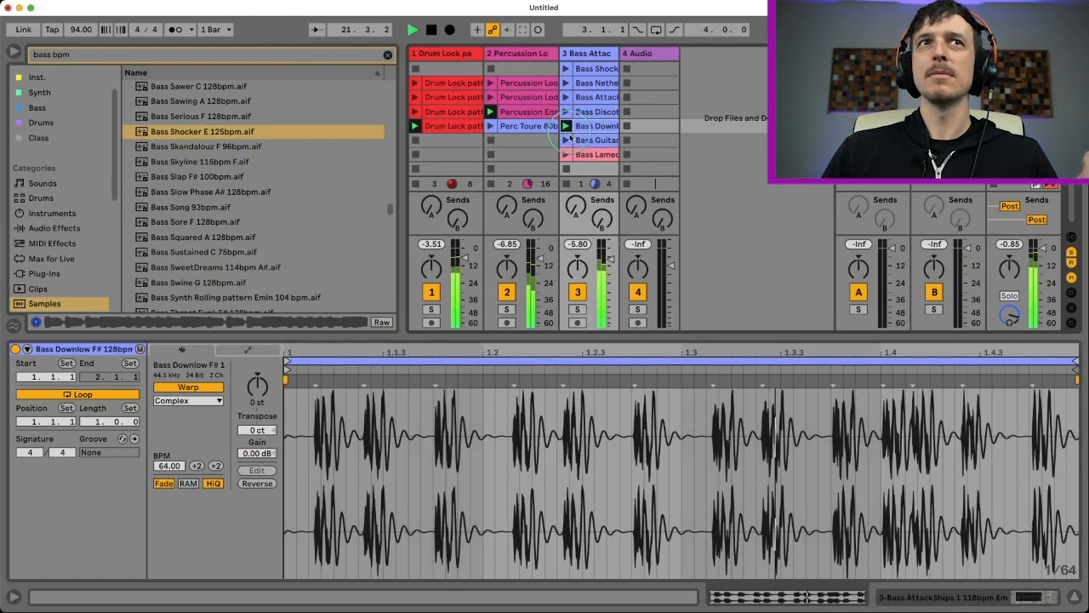
left_click(568, 141)
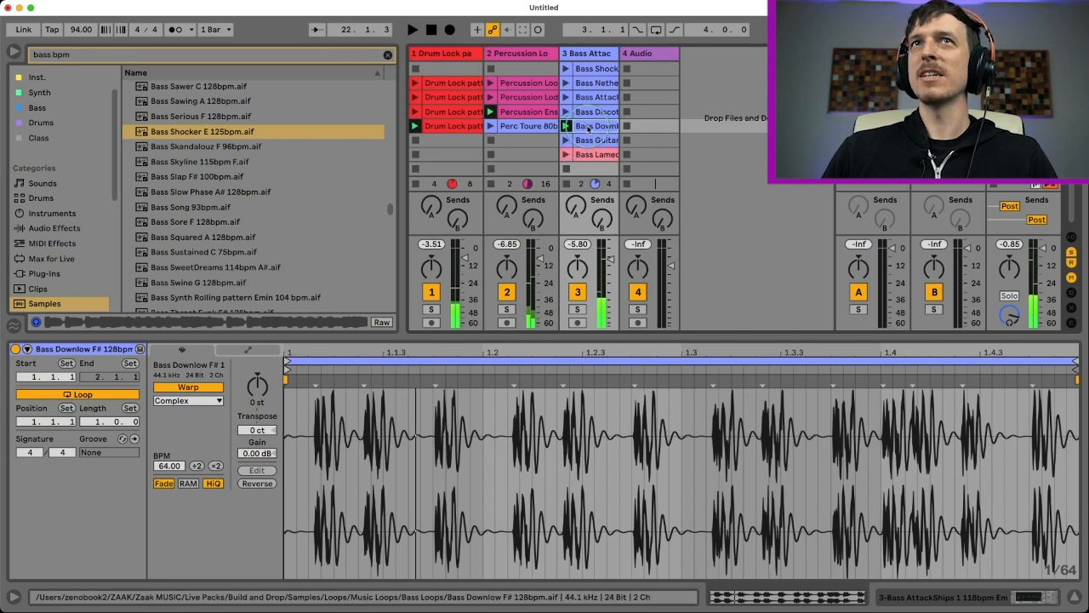
key("Delete")
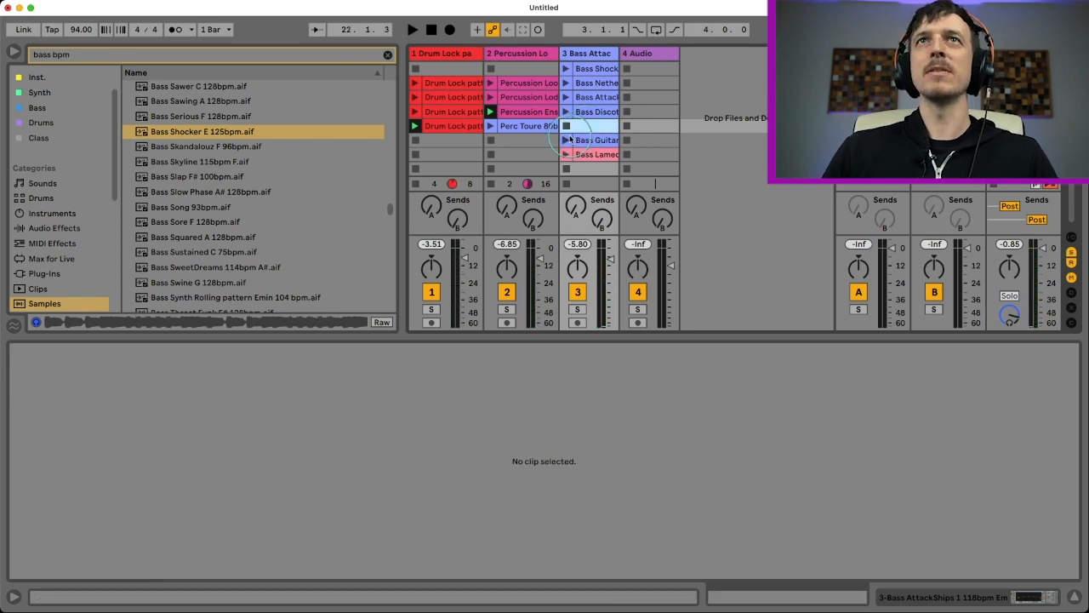
Step: Launch the Bass Guitar groove clip and the Bass Lameduck clip in turn to hear each with the drums and percussion
left_click(567, 139)
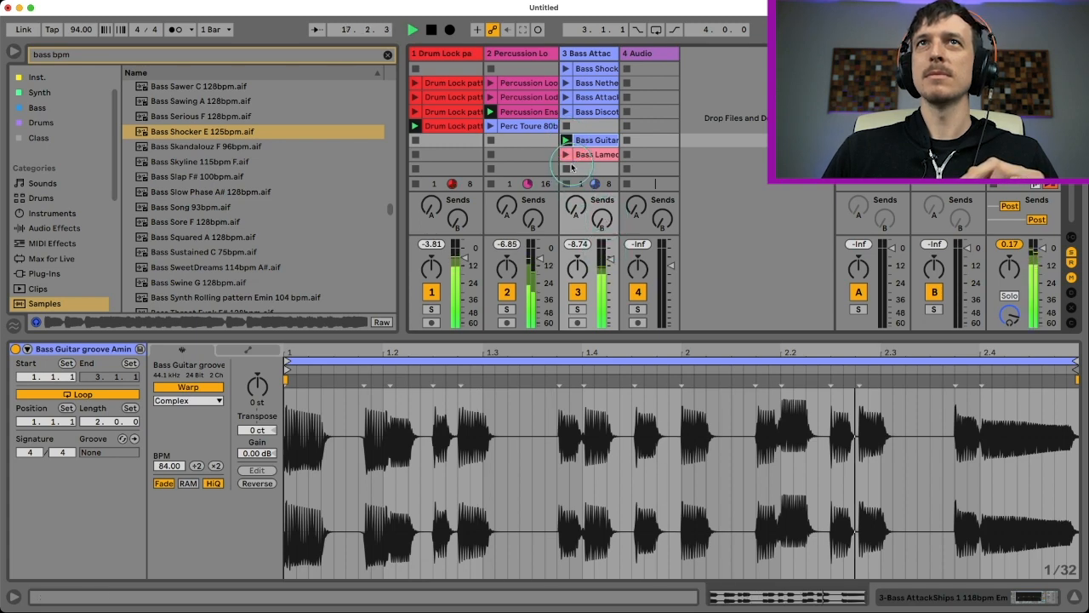
left_click(566, 155)
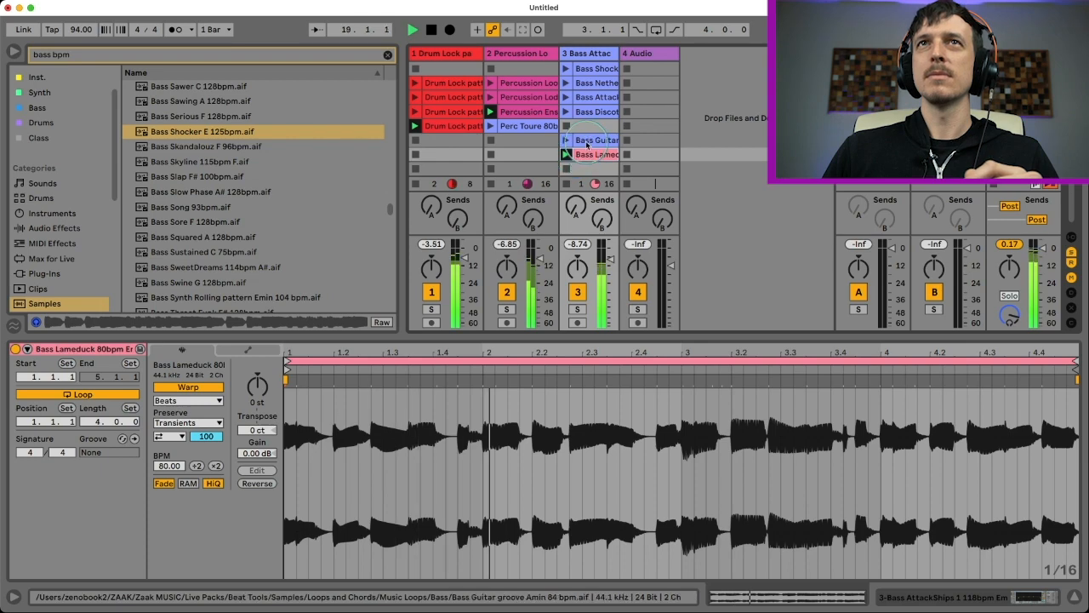
Step: Launch the Bass Shocker clip and the Bass Netherworld 2 clip in turn to hear each with the drums and percussion
left_click(566, 69)
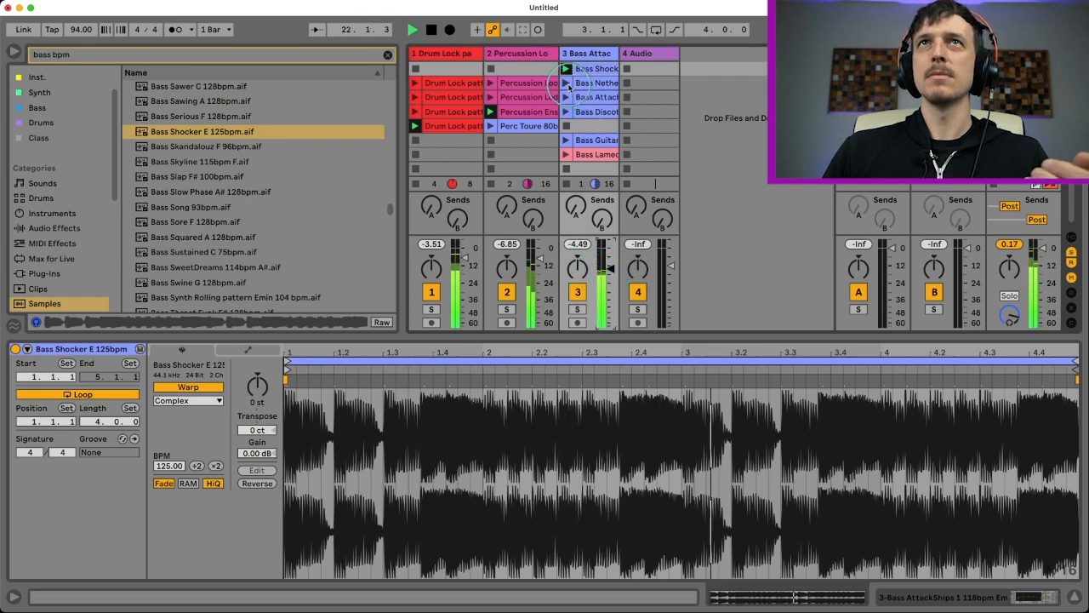
left_click(566, 82)
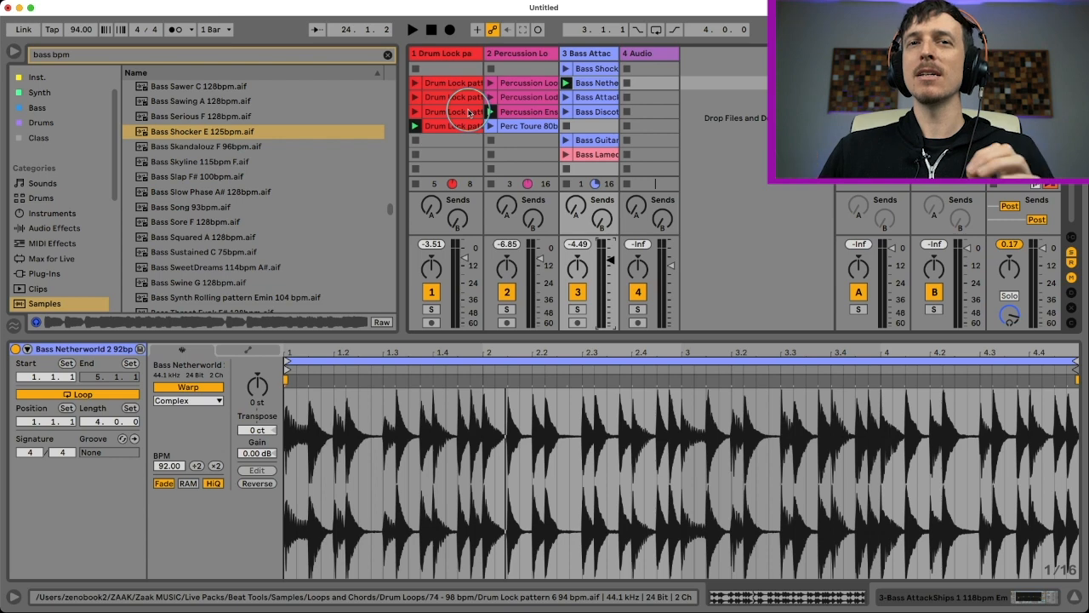
Step: Select the drum, percussion, bass and empty audio tracks in turn to review their names
left_click(447, 59)
left_click(510, 53)
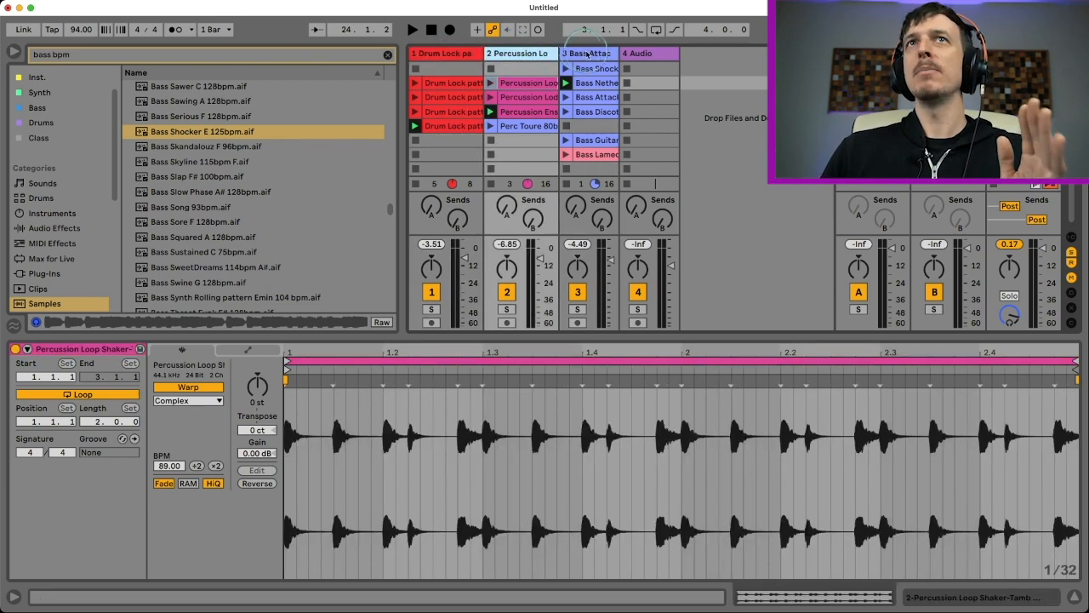
left_click(587, 53)
left_click(636, 54)
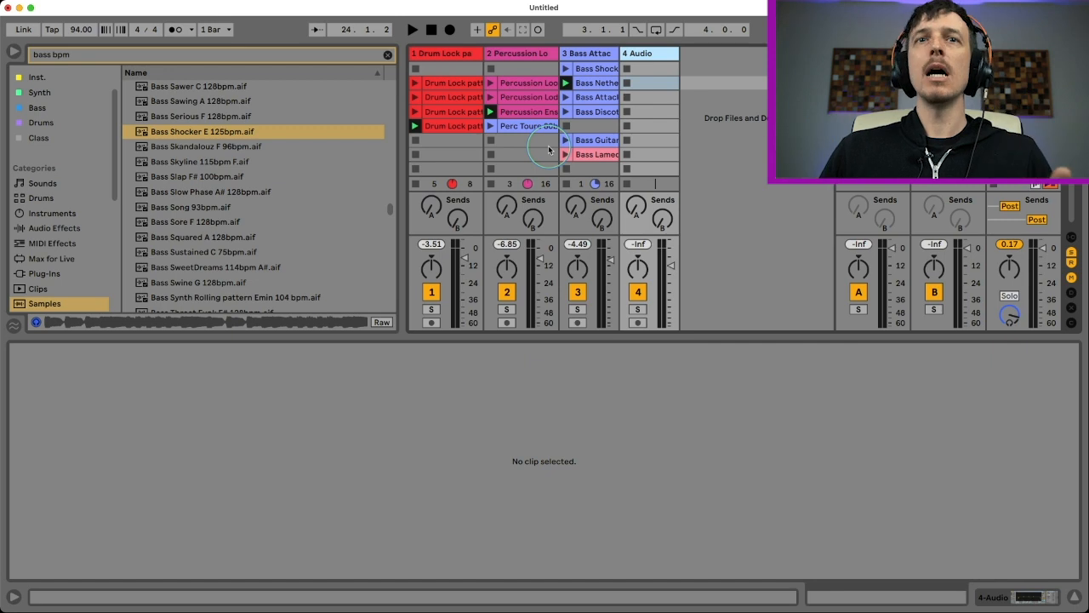
Step: Rename the first three tracks as Drums, Perc and Bass
left_click(449, 55)
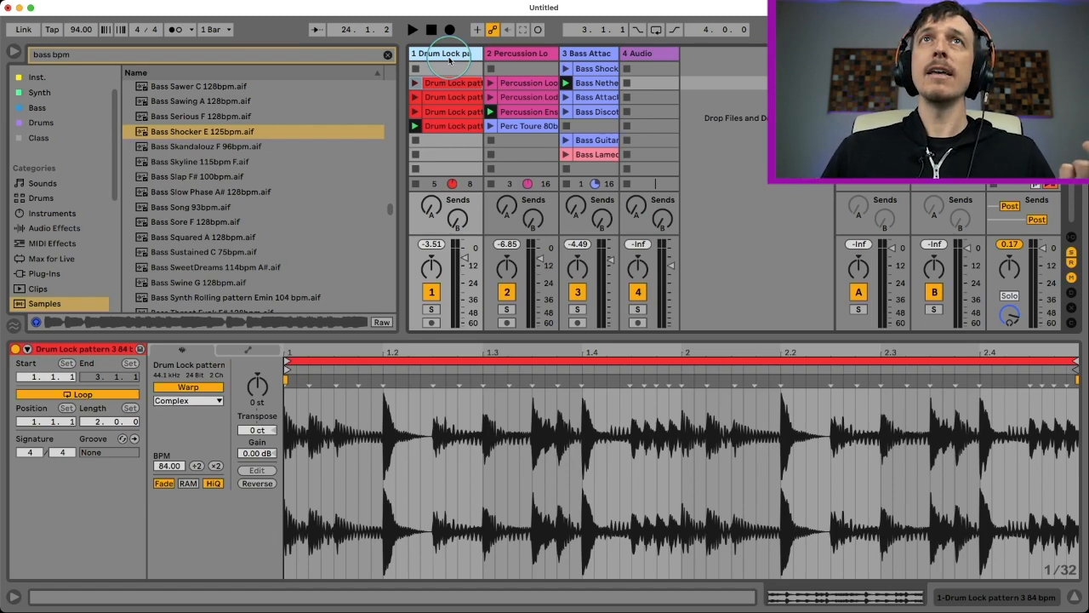
key("super+r")
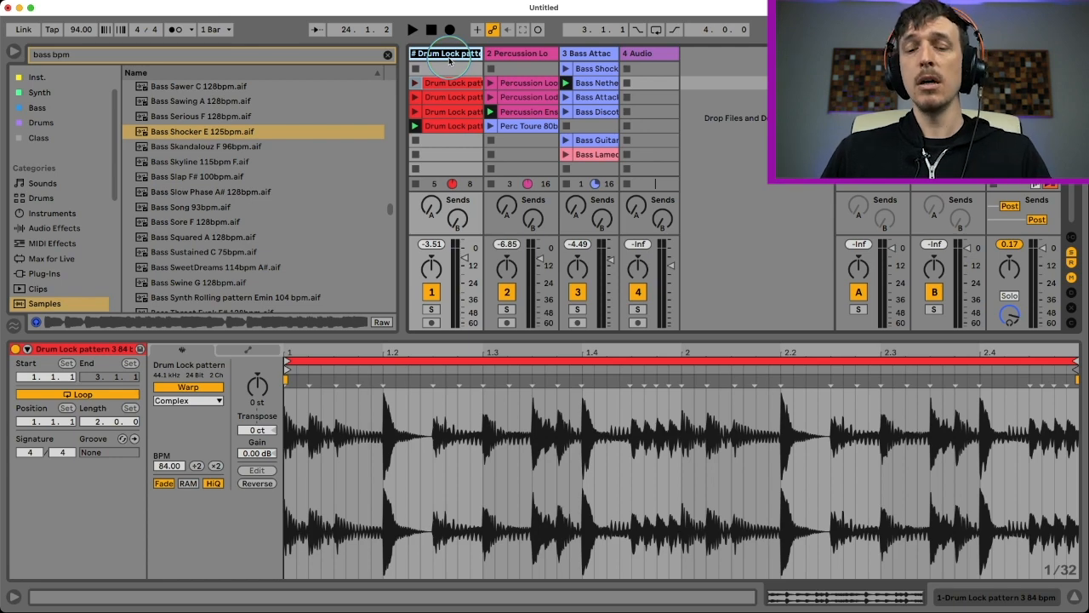
type("D")
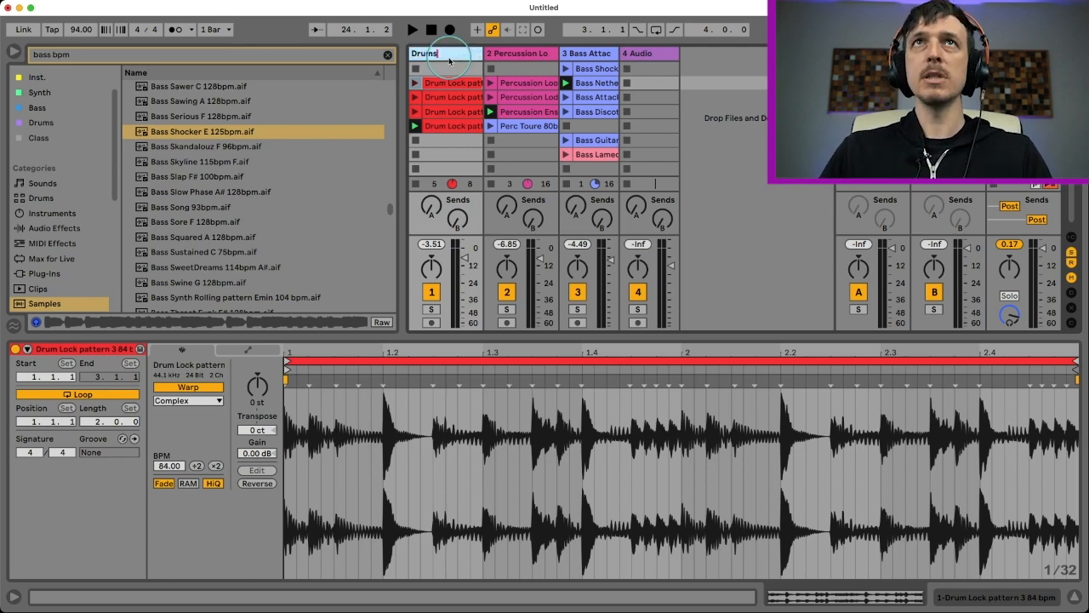
type("rums")
key("Tab")
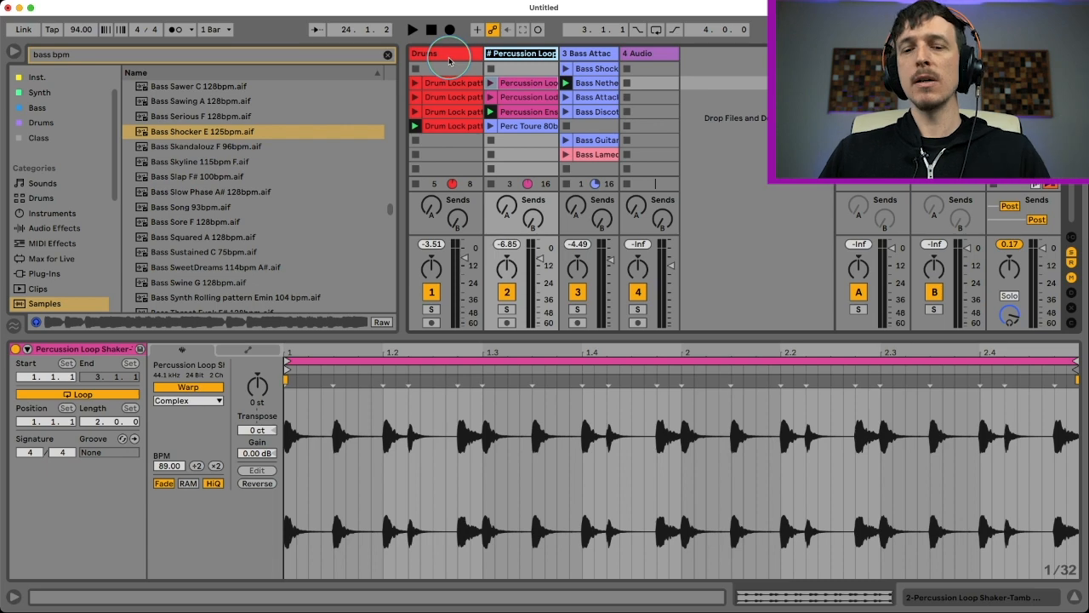
type("Perc")
key("Tab")
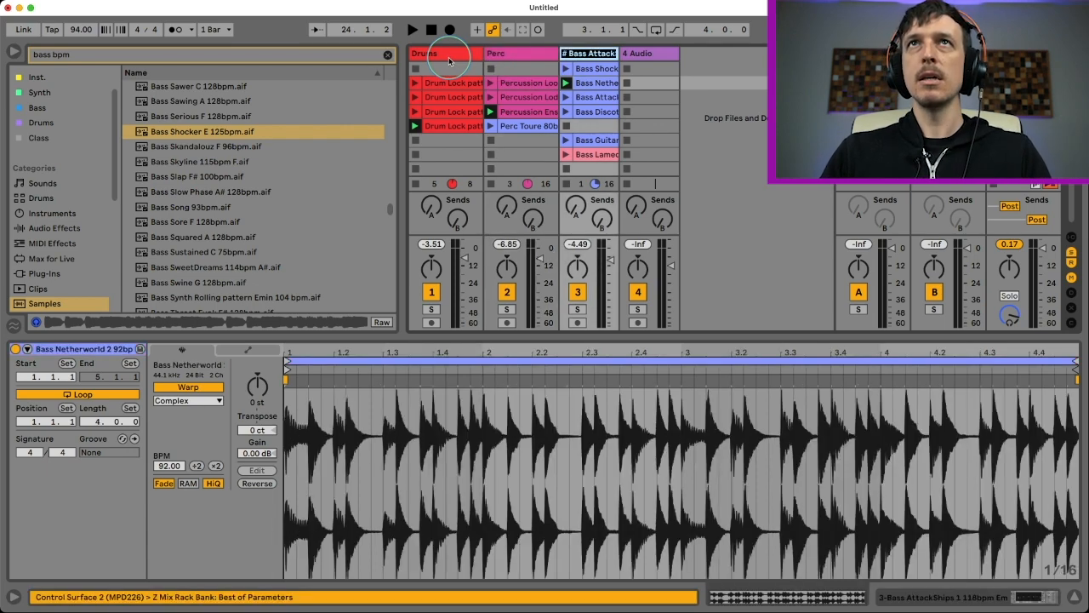
type("Bass")
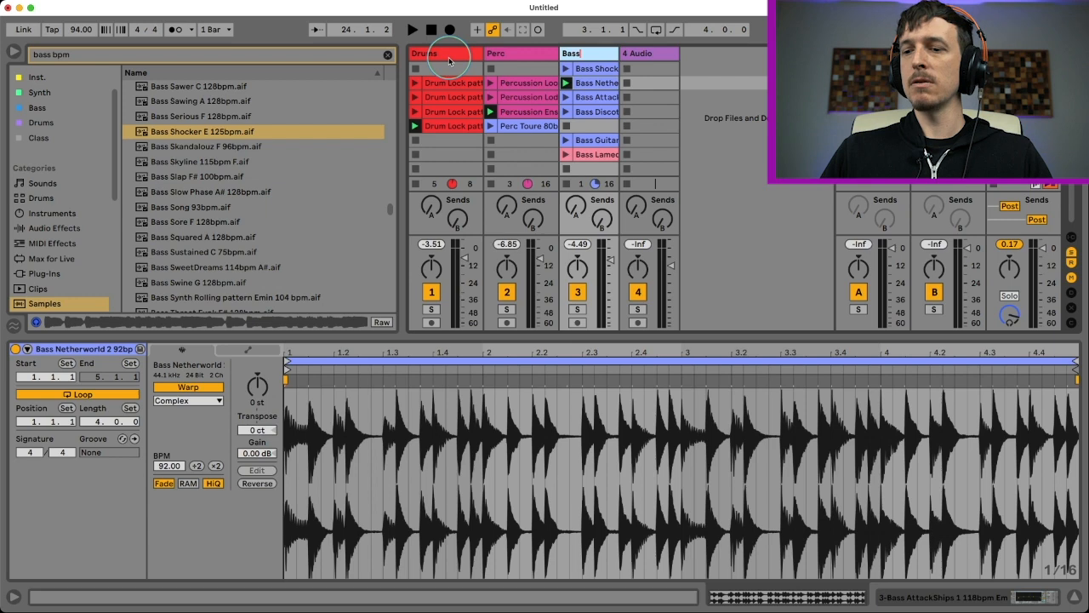
key("Return")
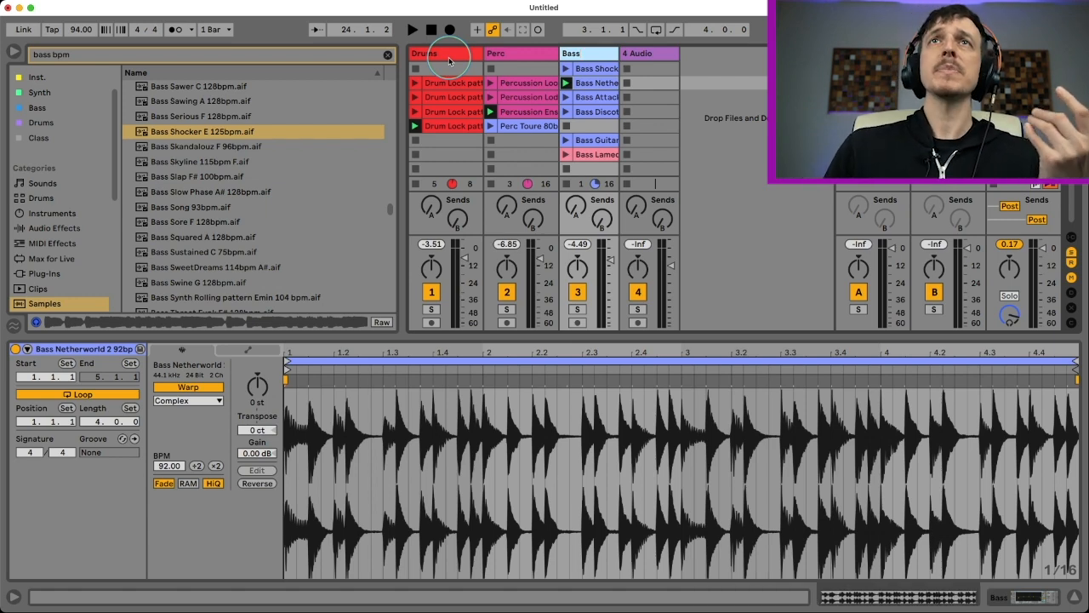
Step: Delete the empty fourth audio track
left_click(635, 57)
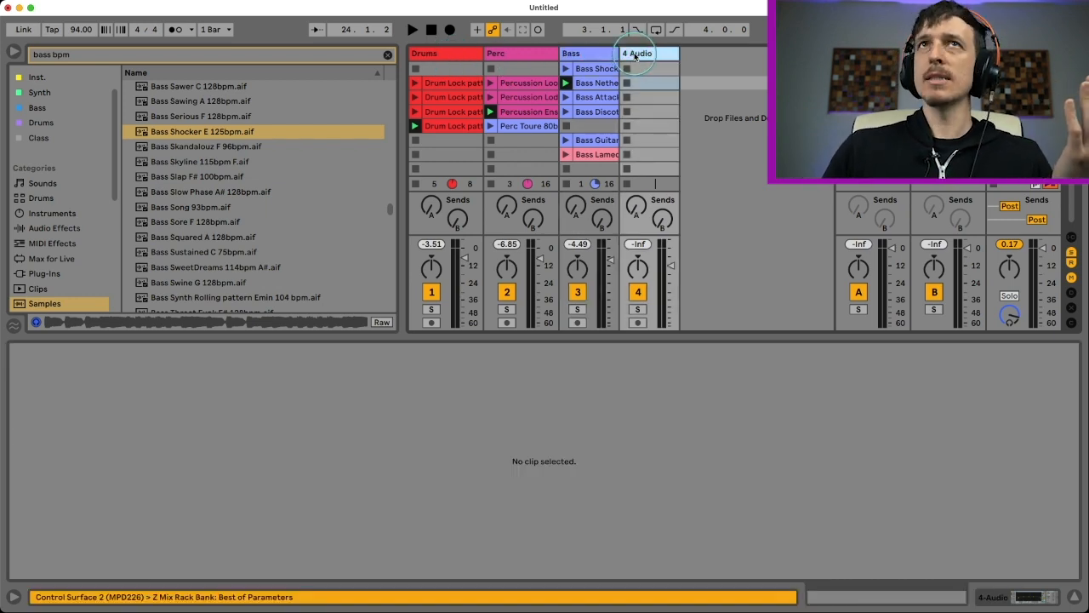
key("Delete")
Step: Colour the Bass track magenta and assign the track colour to all of its clips
right_click(587, 60)
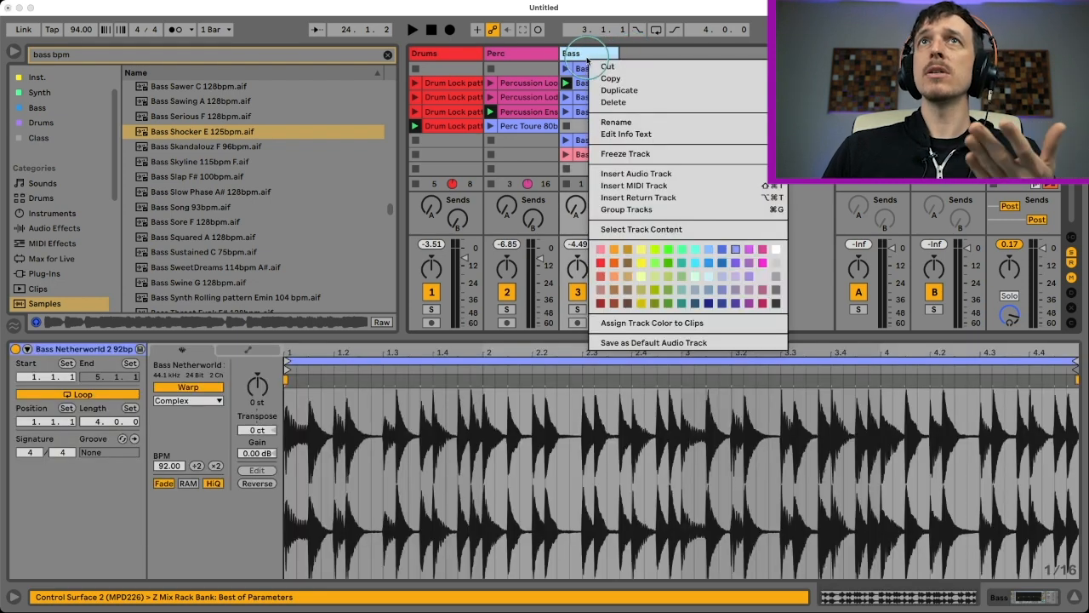
left_click(762, 263)
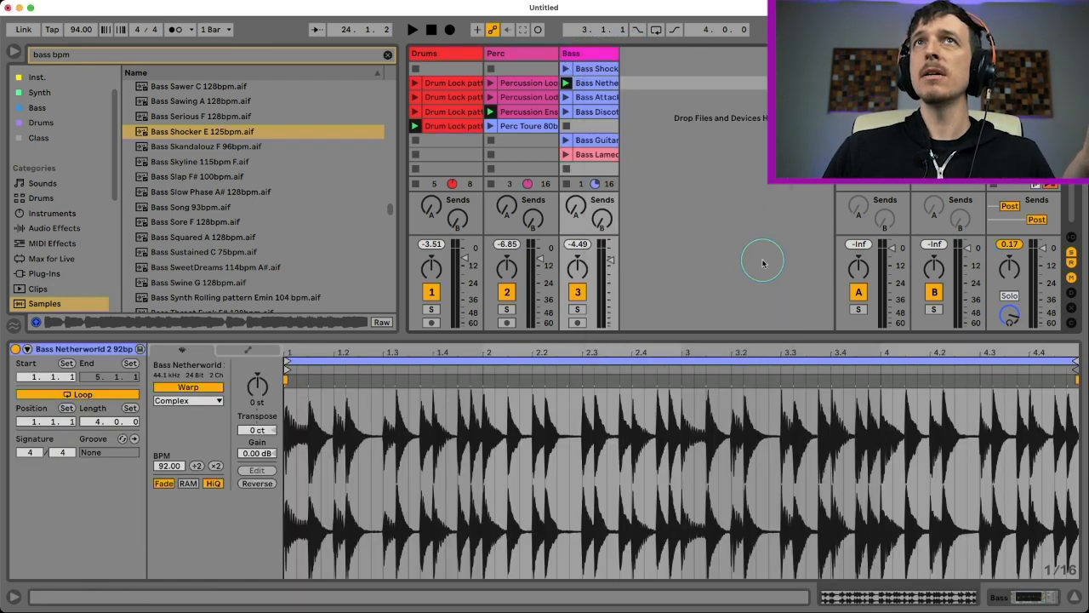
right_click(589, 58)
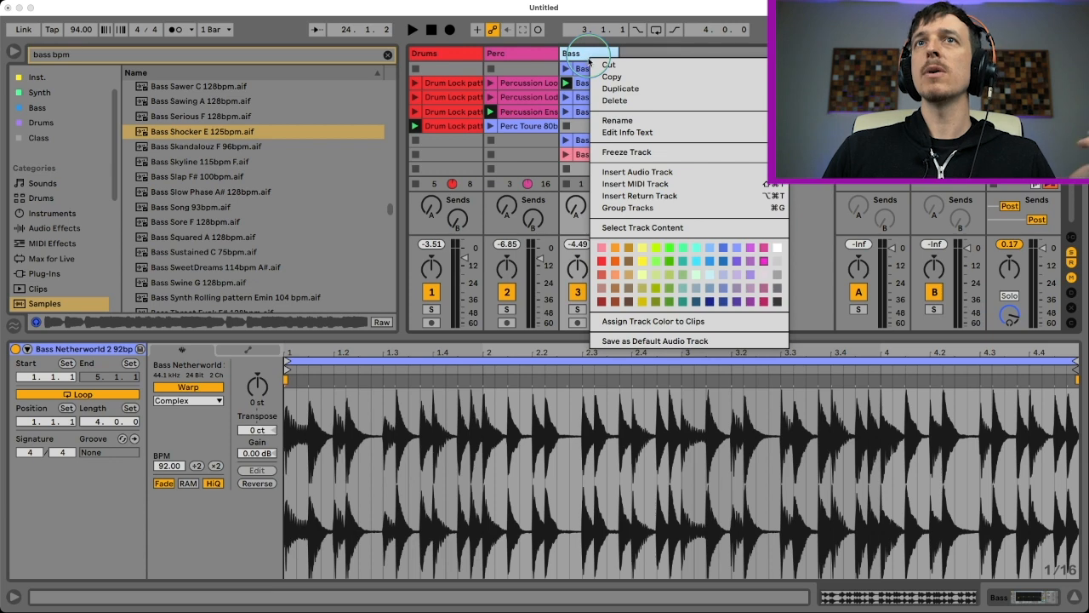
left_click(665, 321)
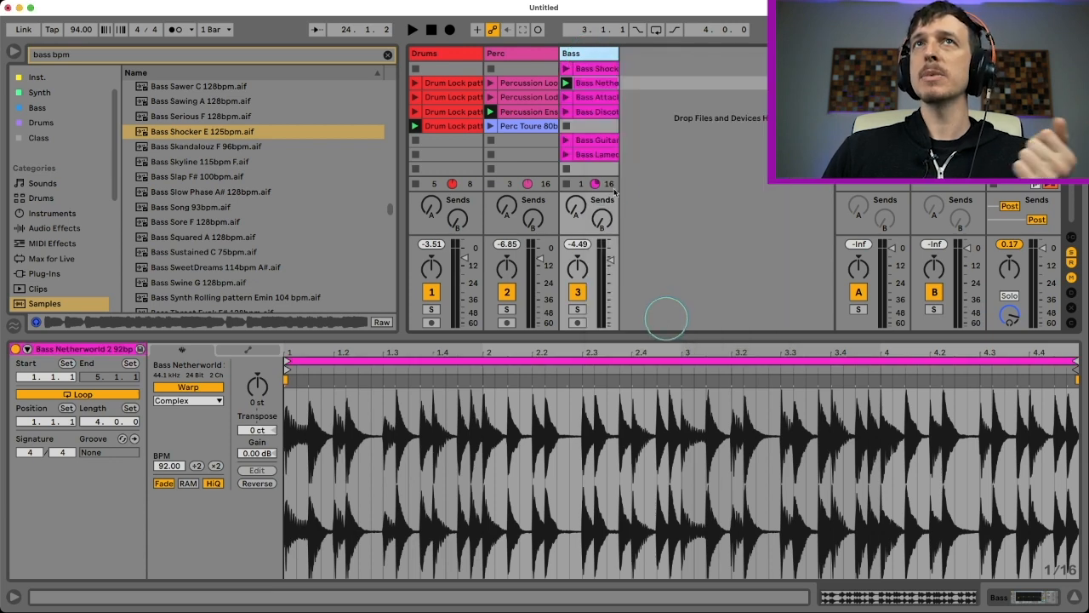
Step: Give the Bass AttackShips clip its own bright green colour
left_click(595, 111)
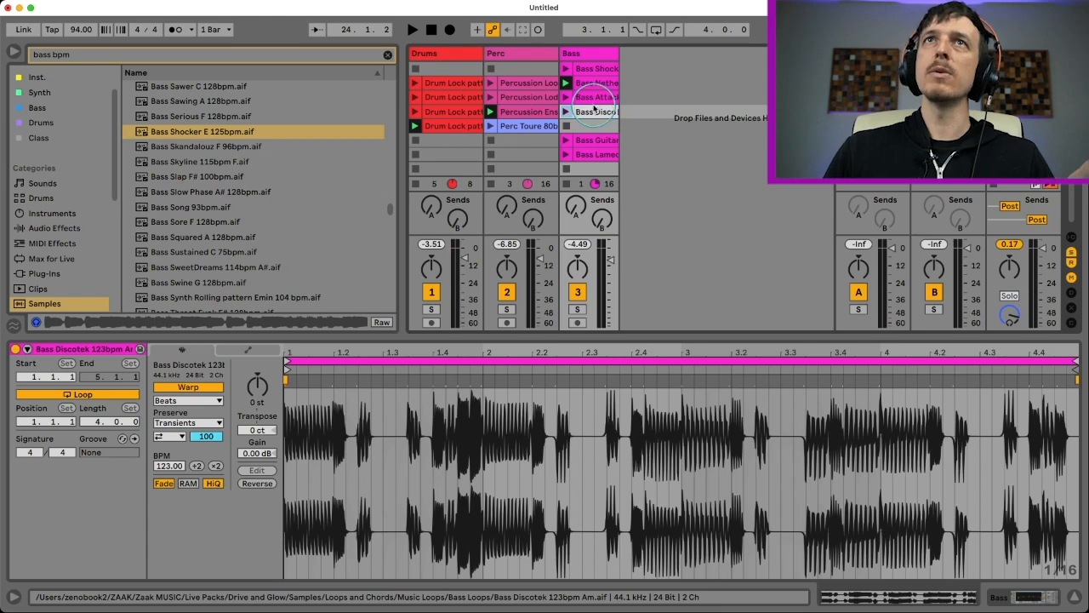
right_click(594, 97)
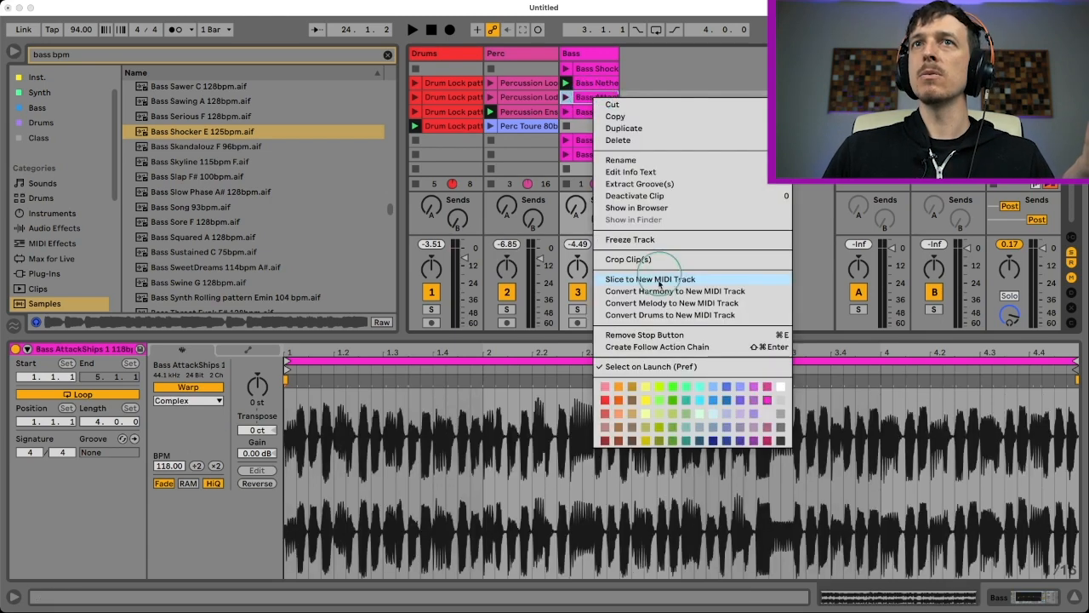
left_click(658, 400)
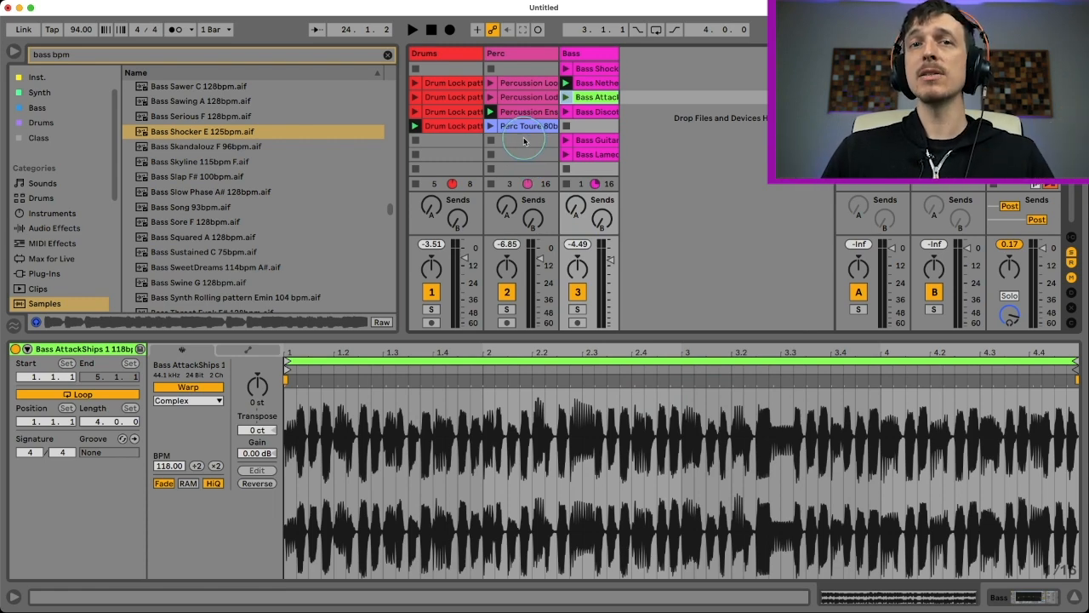
Step: Move the Drum Lock pattern 7, Percussion Ensemble and Bass Netherworld 2 clips into the sixth scene row, replacing the Bass Guitar groove clip
left_click_drag(438, 127, 437, 141)
left_click_drag(528, 112, 523, 140)
left_click_drag(583, 84, 583, 139)
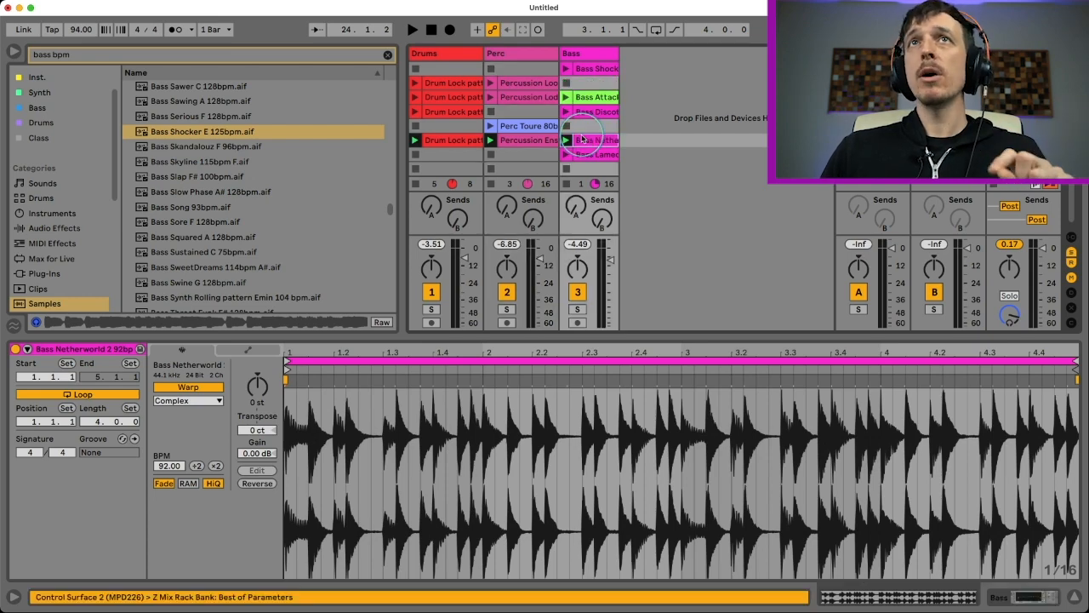
Step: Try repositioning the Percussion Ensemble clip in the Perc track, and undo the change that removed the Perc Toure clip
mouse_move(528, 139)
left_mouse_down()
mouse_move(532, 128)
mouse_move(532, 147)
left_mouse_up()
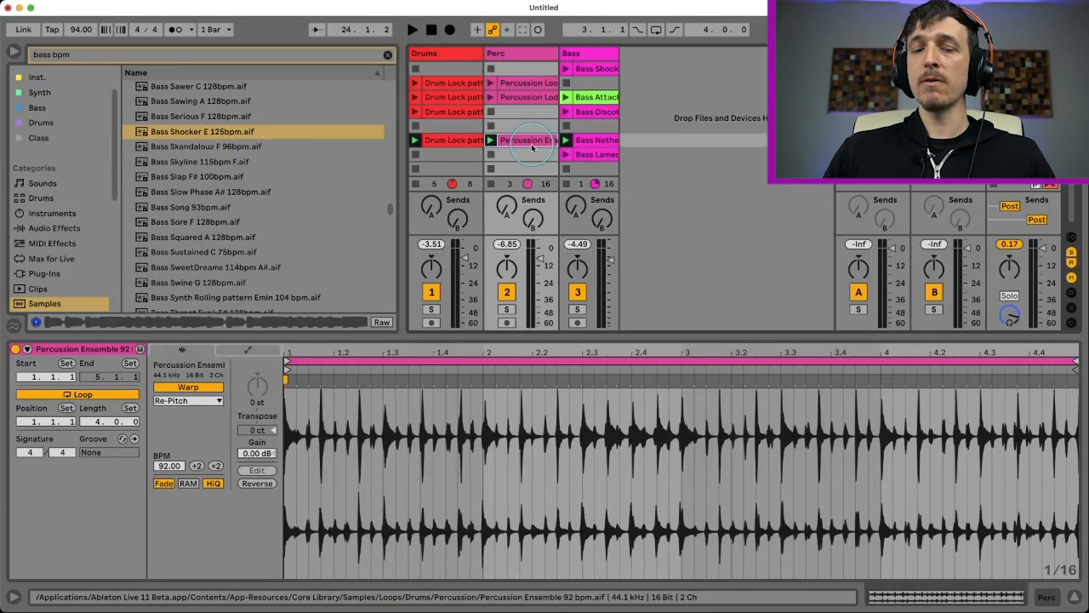
key("super+z")
key("super+shift+z")
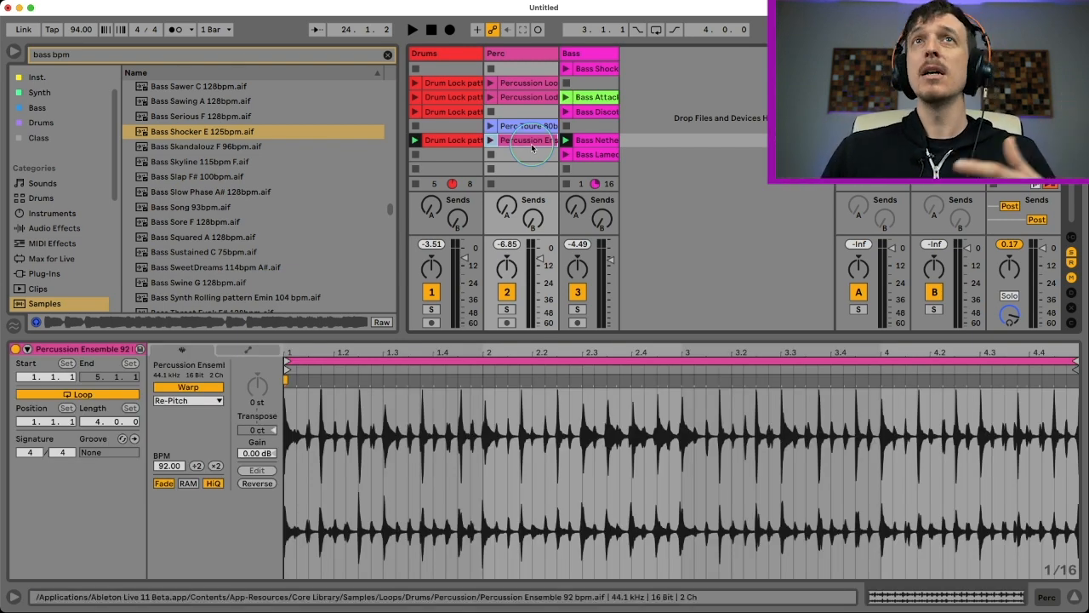
Step: Copy the Drum Lock pattern 7 clip into the Perc slot below Percussion Ensemble, and delete the copy
left_click(454, 139)
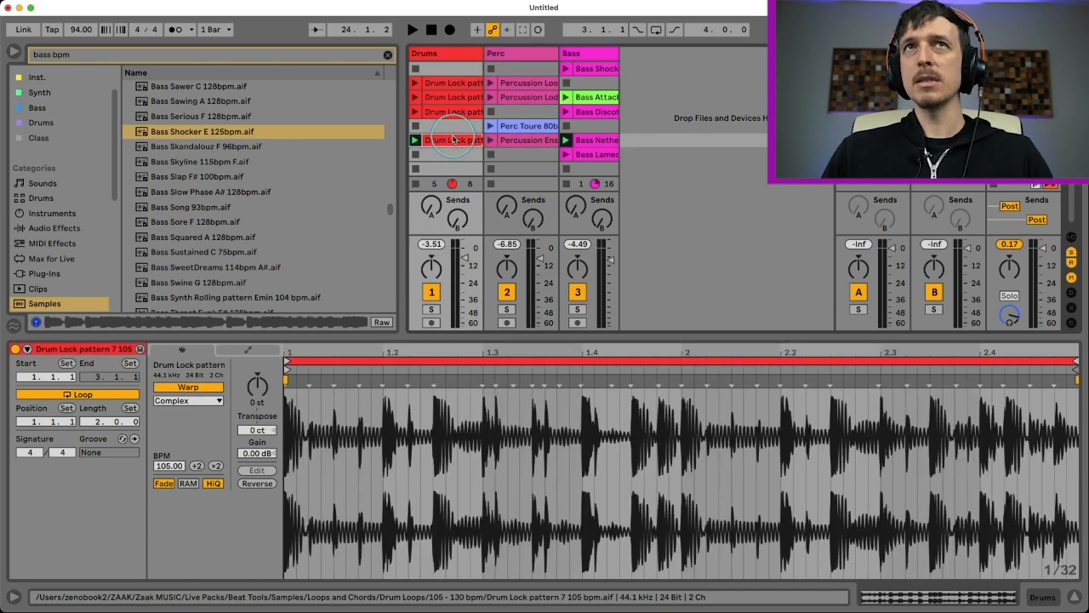
left_click(453, 155)
left_click(516, 156)
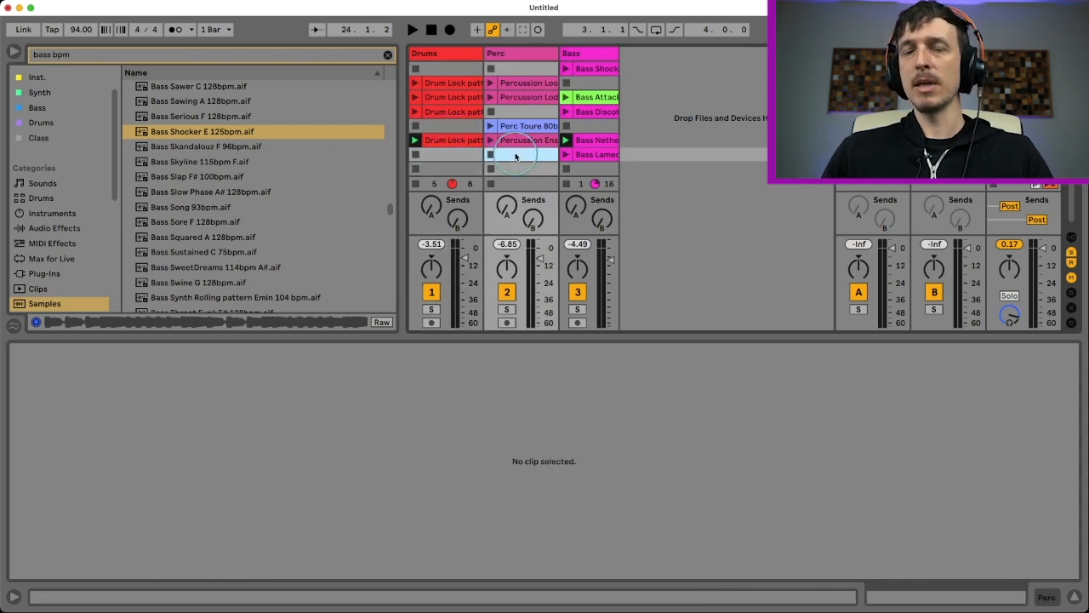
key("super+v")
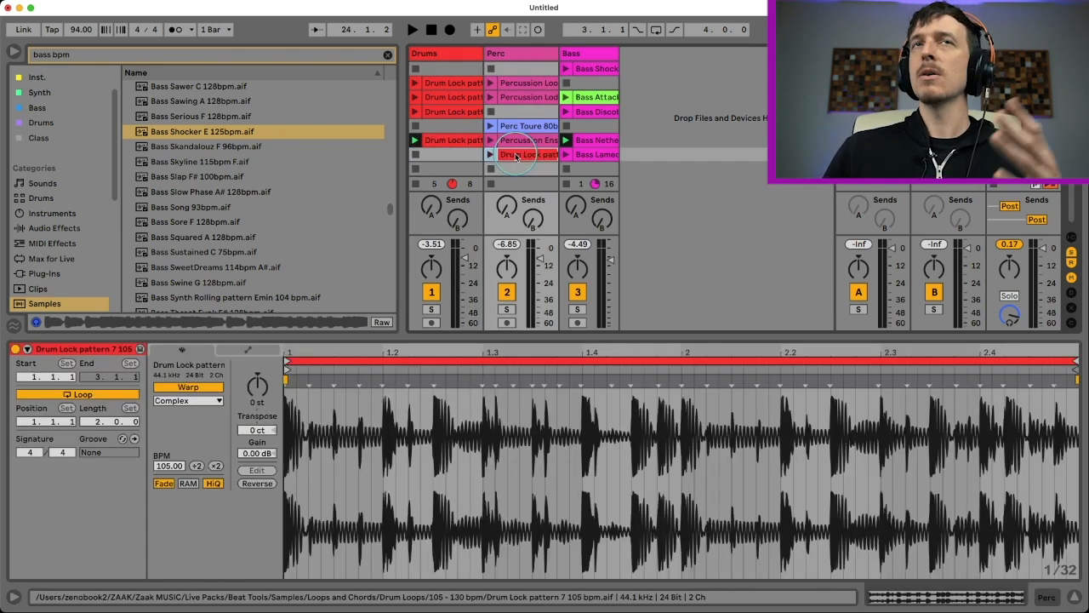
key("Delete")
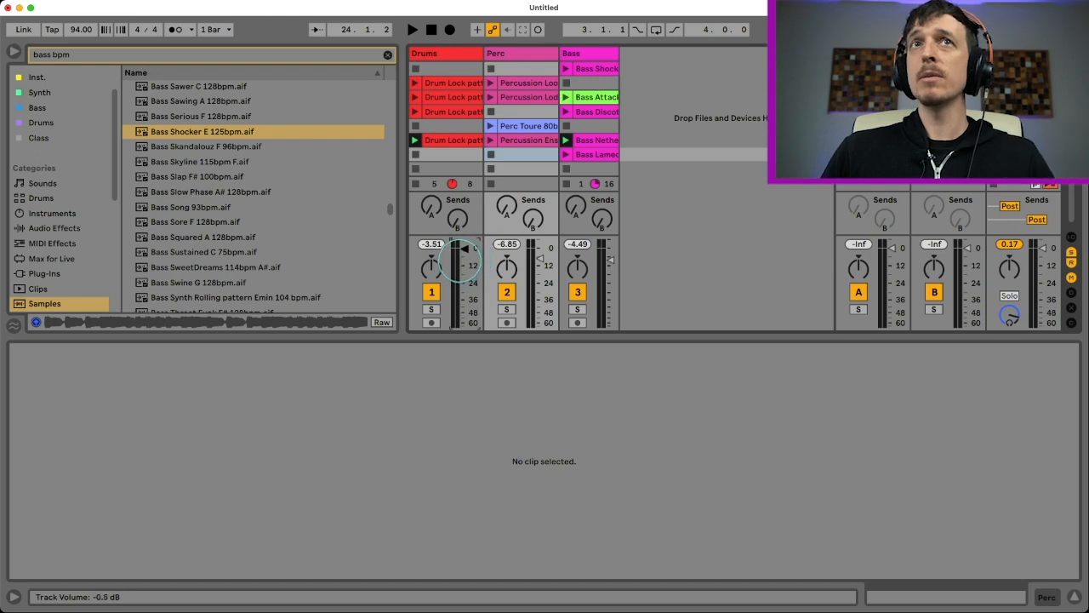
Step: Try the Drums track's volume fader, start playback and pan the track to the right and back to centre
left_click_drag(463, 248, 464, 257)
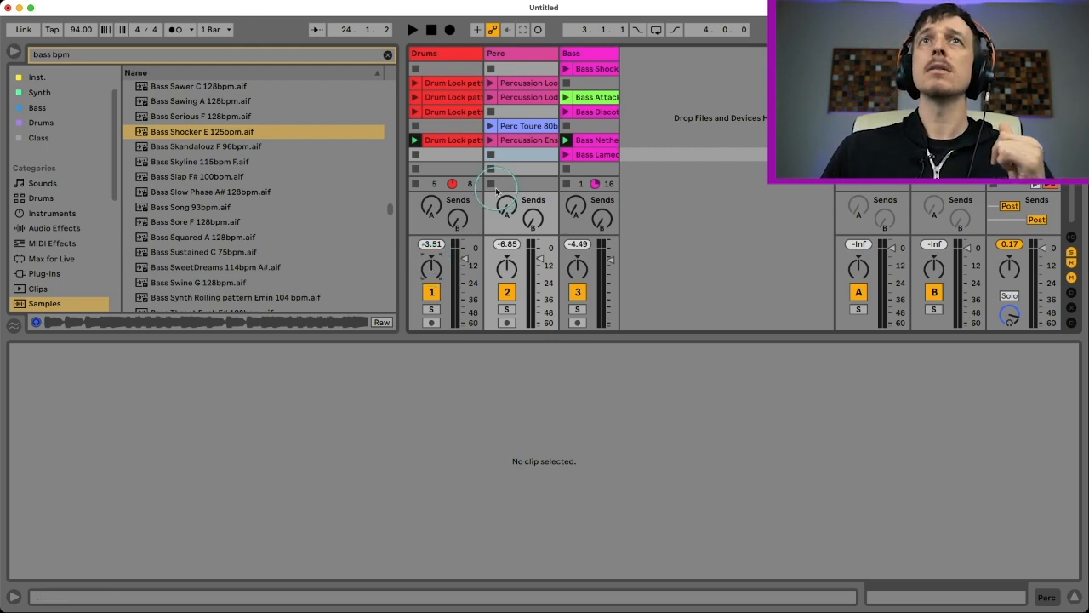
key("space")
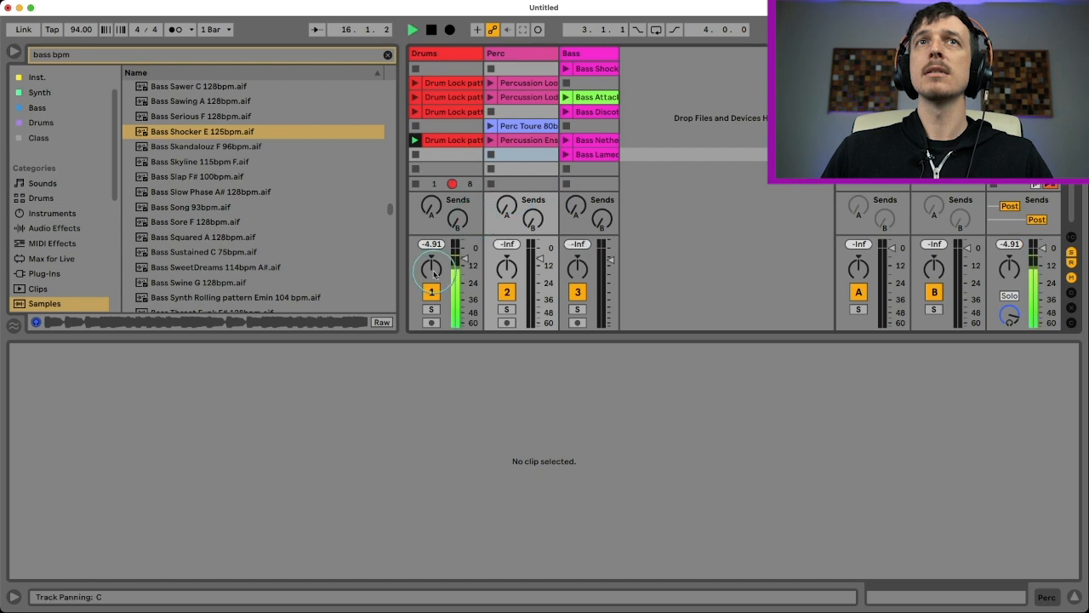
left_click_drag(430, 265, 429, 259)
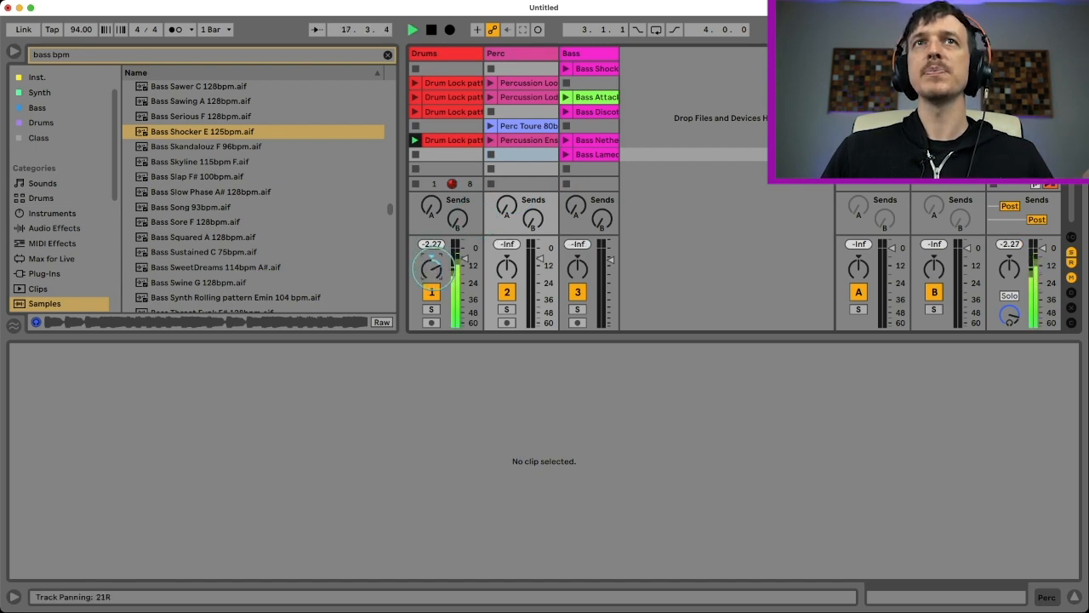
Step: Mute and unmute the Drums track, solo and unsolo the Perc track, and stop playback with the Master track selected
left_click(431, 292)
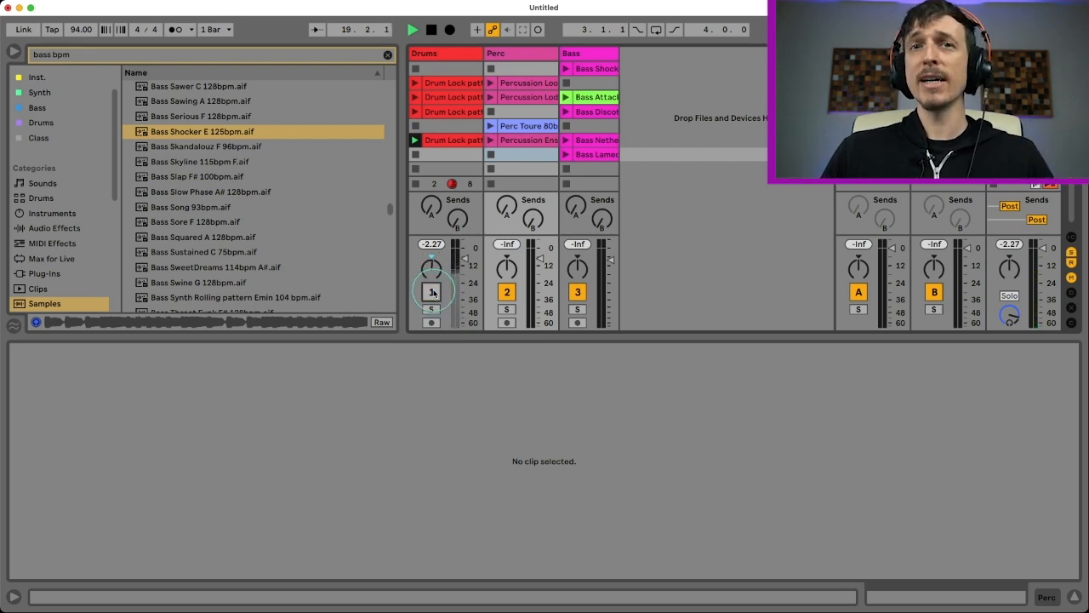
left_click(431, 292)
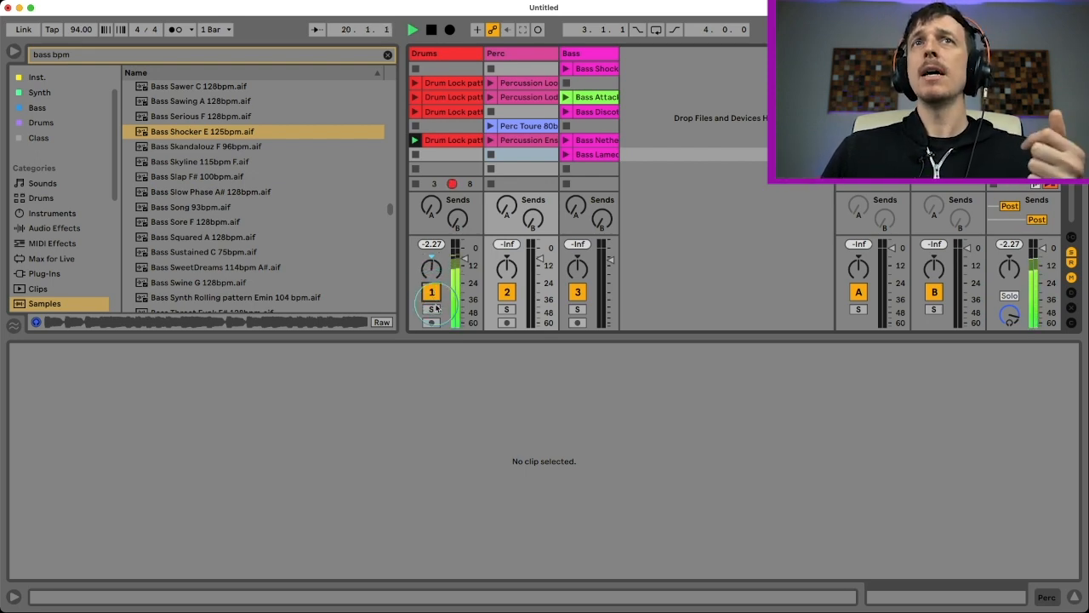
left_click(507, 308)
left_click(506, 309)
key("space")
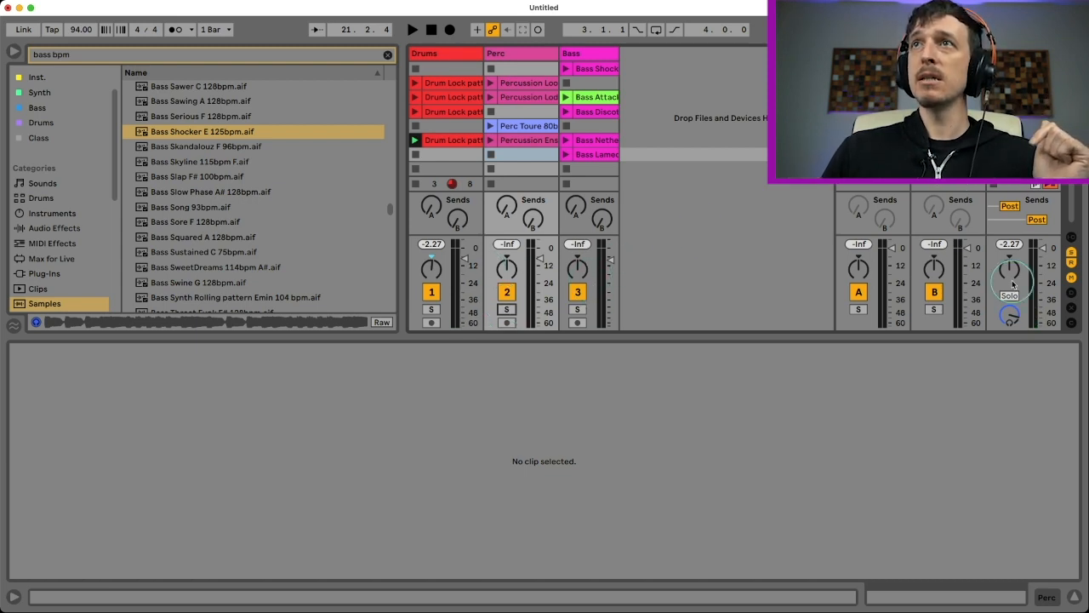
left_click(1010, 317)
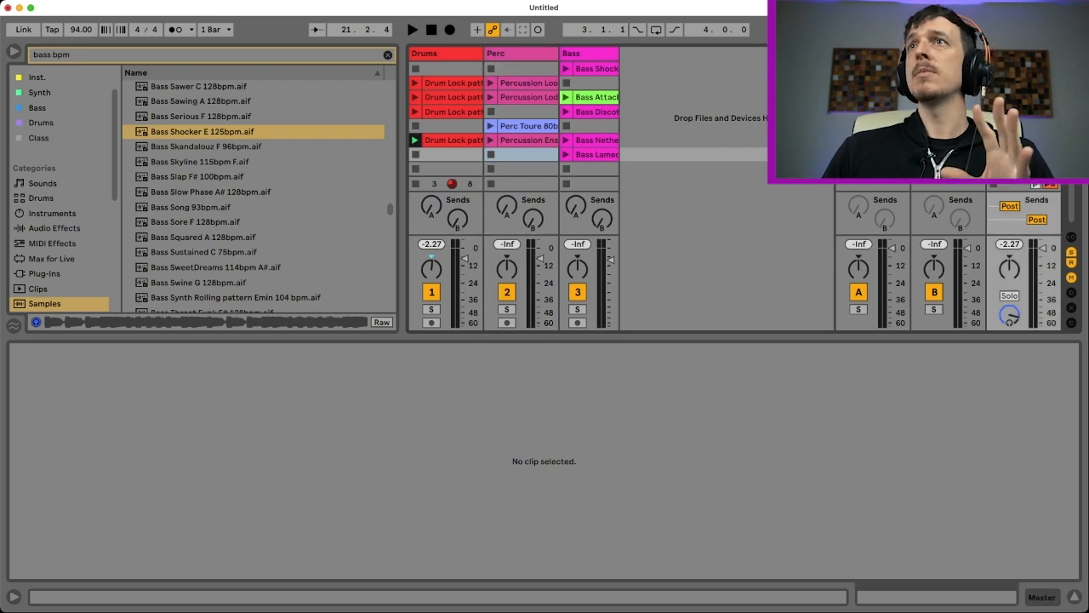